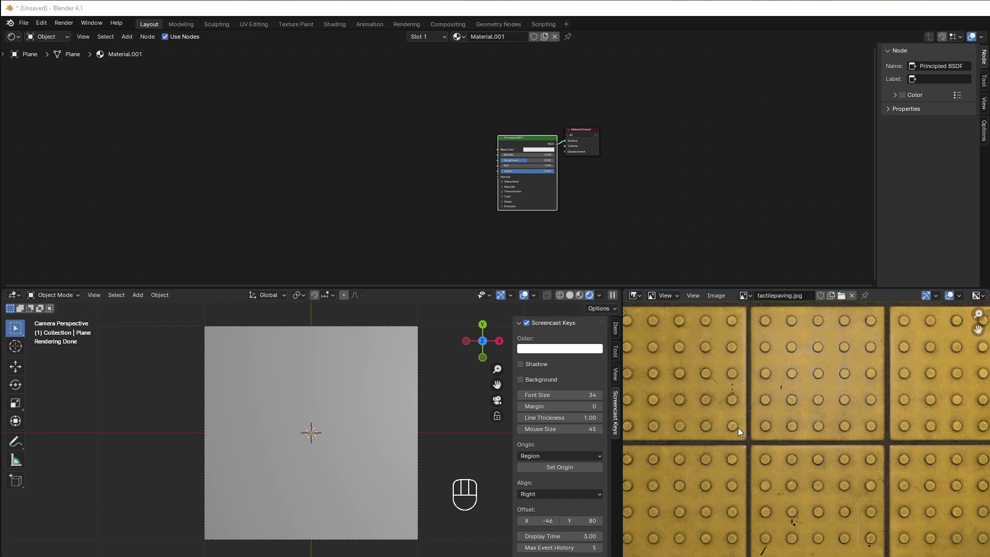
# Examine the tiles, raised studs and grooves of the tactilepaving.jpg reference image at different zoom levels.
pyautogui.scroll(2, 738, 428)
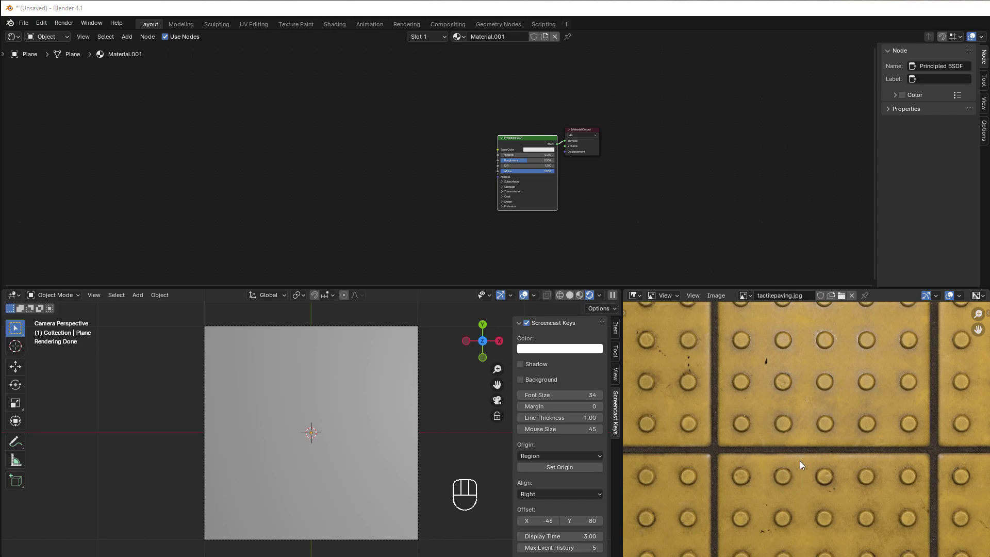
pyautogui.scroll(-2, 766, 444)
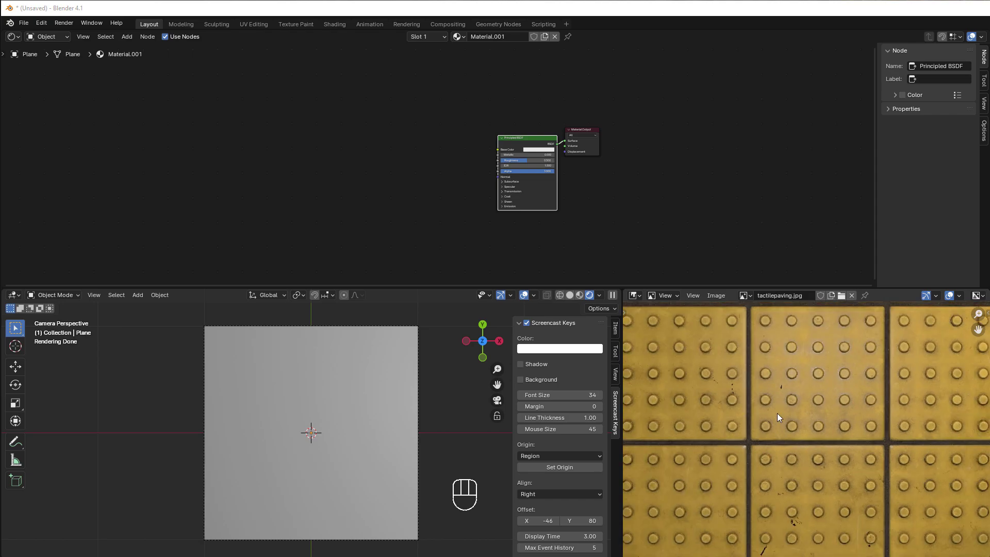
pyautogui.scroll(-1, 778, 413)
pyautogui.scroll(3, 818, 363)
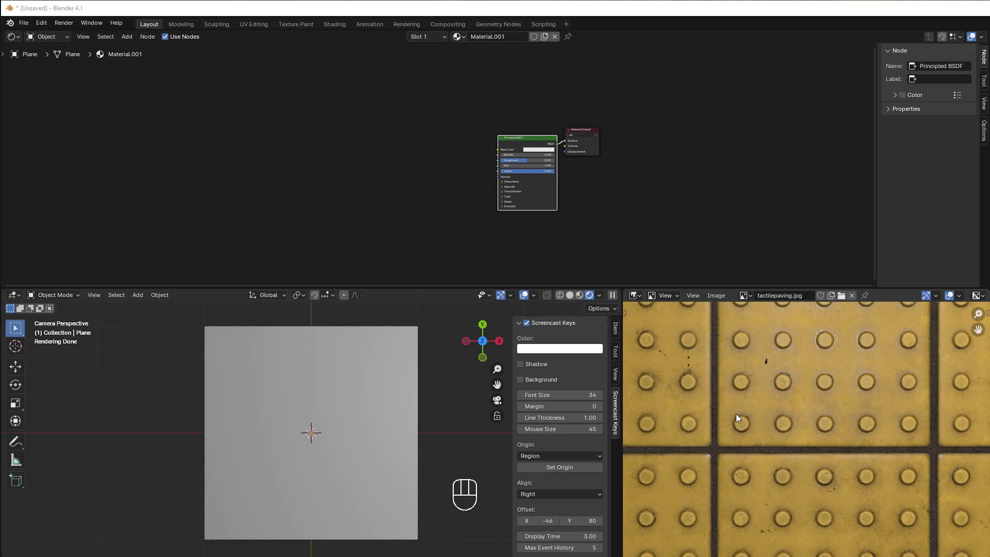
pyautogui.scroll(2, 721, 453)
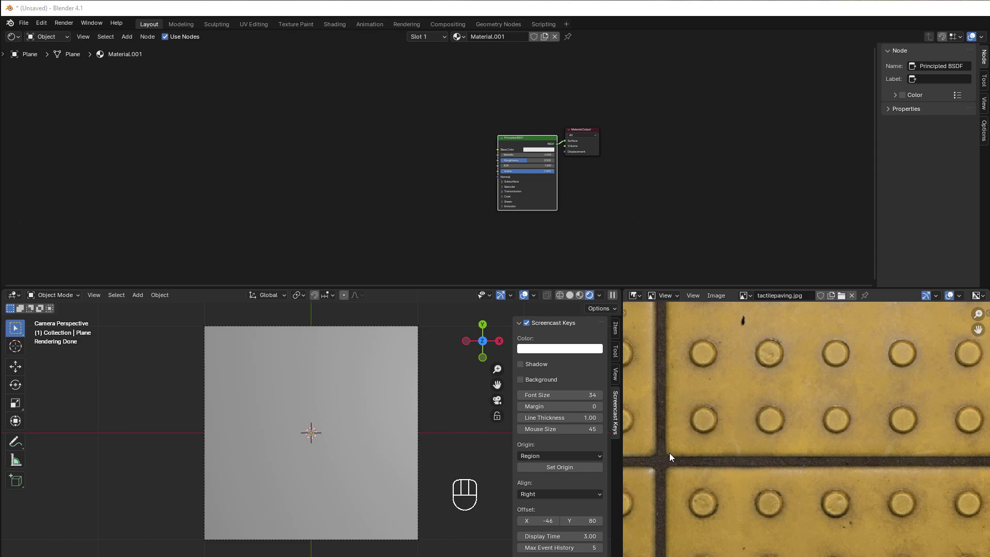
pyautogui.scroll(-3, 670, 453)
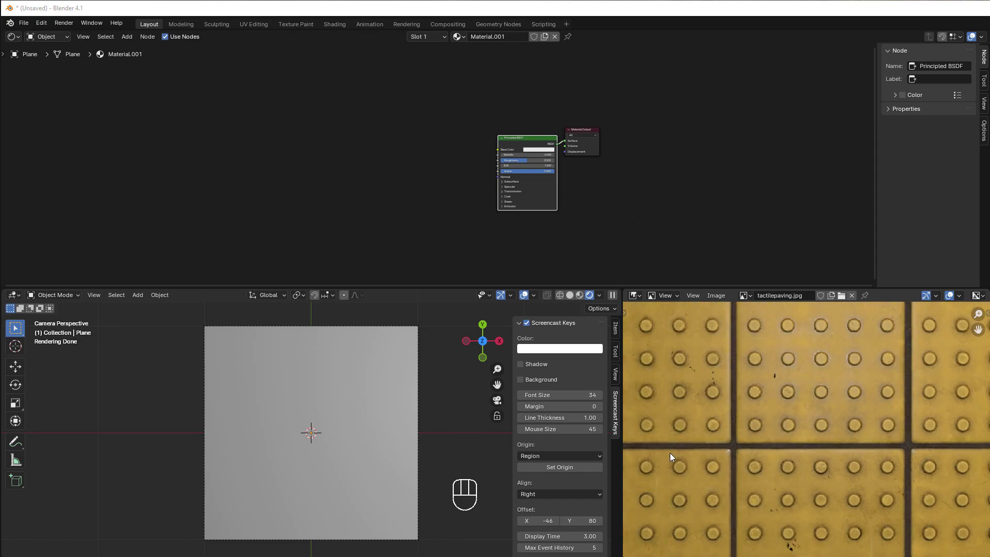
pyautogui.scroll(2, 769, 418)
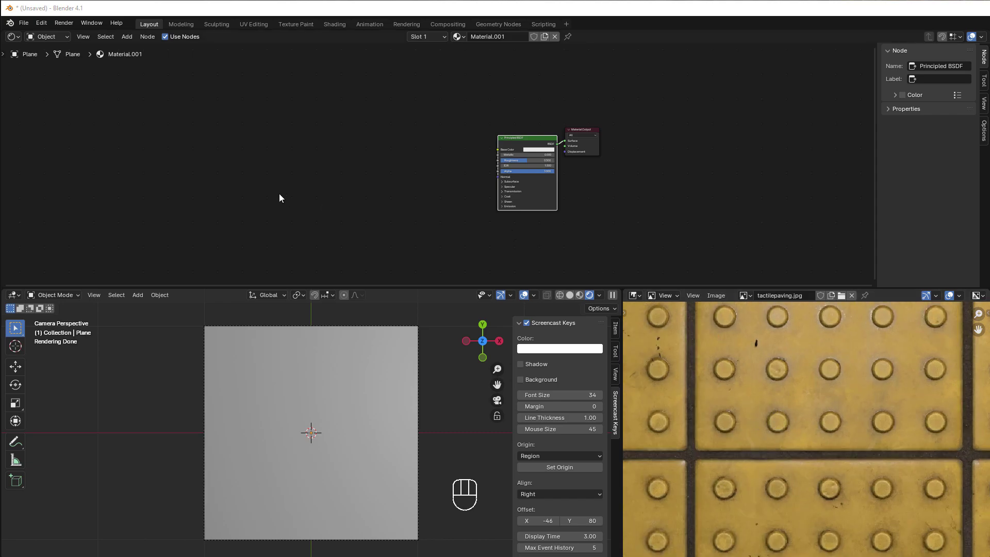
# Add a Texture Coordinate node before the Principled BSDF and connect its UV output to Base Color.
pyautogui.moveTo(280, 196); pyautogui.dragTo(447, 196, button='middle')
pyautogui.scroll(1, 395, 186)
pyautogui.scroll(3, 505, 188)
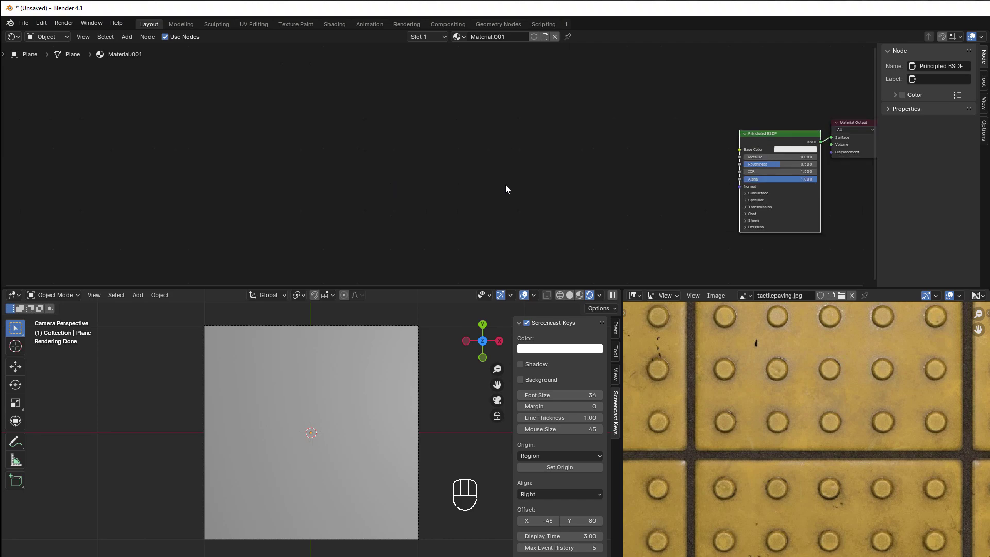
pyautogui.moveTo(505, 187); pyautogui.dragTo(349, 180, button='middle')
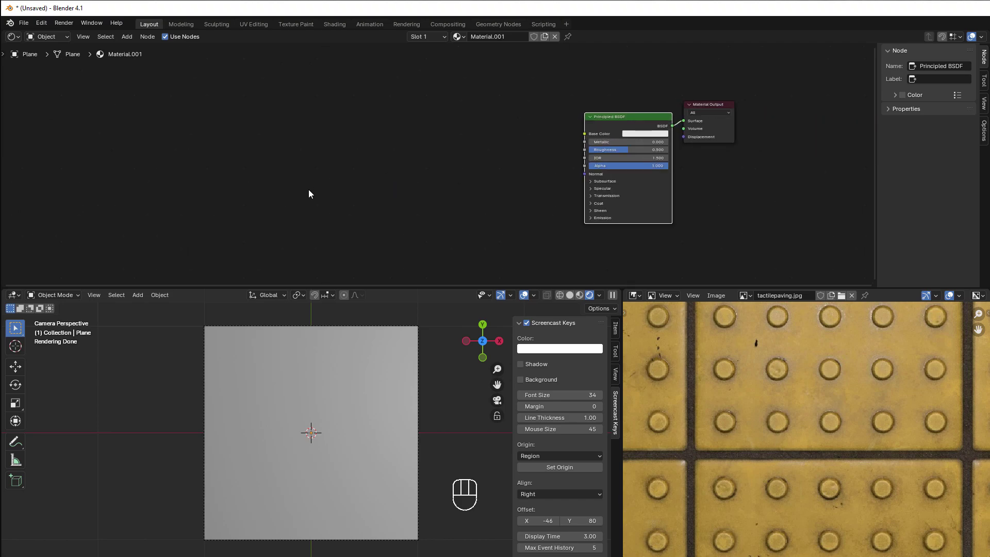
pyautogui.hotkey('shift', 'a')
pyautogui.moveTo(232, 133)
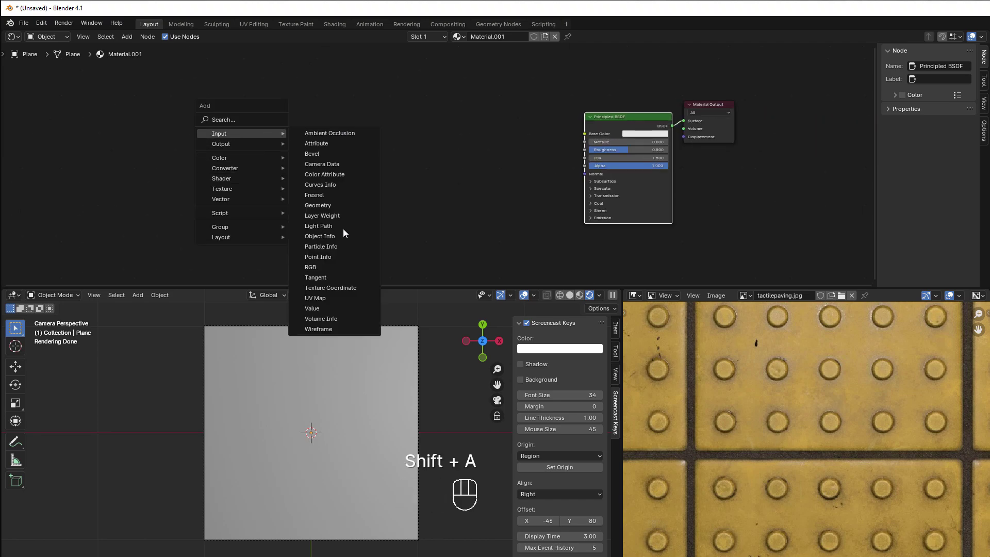
pyautogui.click(349, 287)
pyautogui.click(230, 134)
pyautogui.scroll(1, 270, 178)
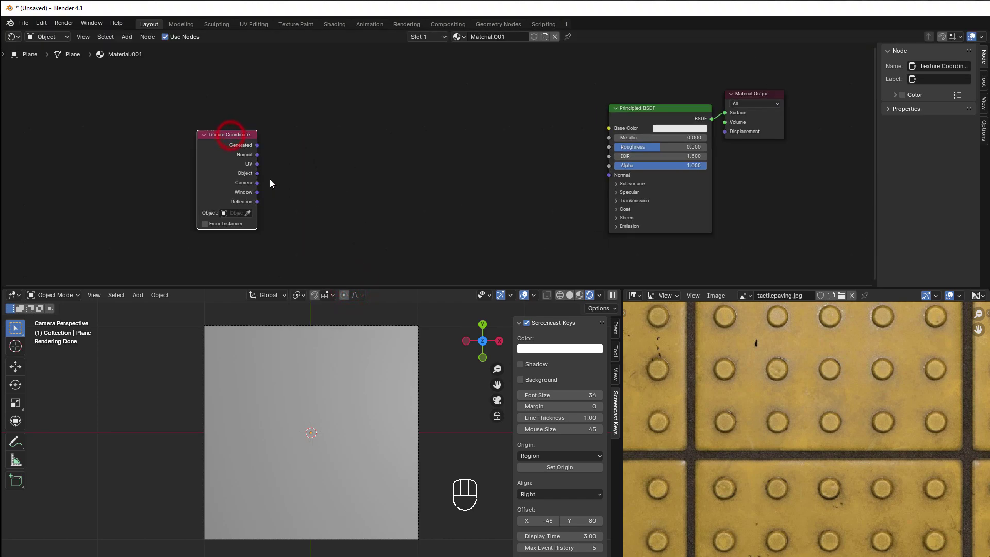
pyautogui.moveTo(261, 165); pyautogui.dragTo(608, 129)
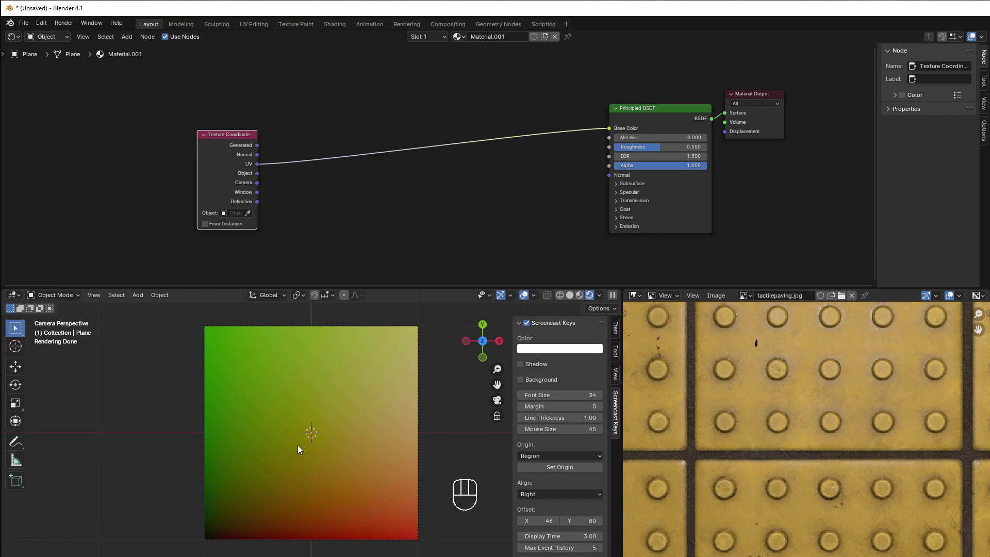
# Add a Vector Math Scale node fed by the Texture Coordinate's UV output and set its Scale to 5.
pyautogui.scroll(-1, 834, 378)
pyautogui.scroll(-2, 833, 382)
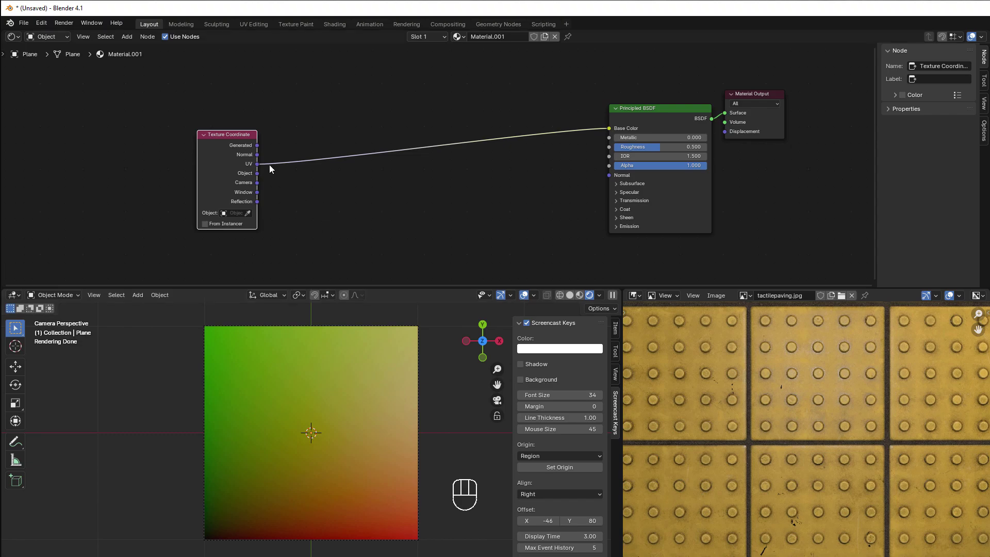
pyautogui.scroll(-1, 725, 433)
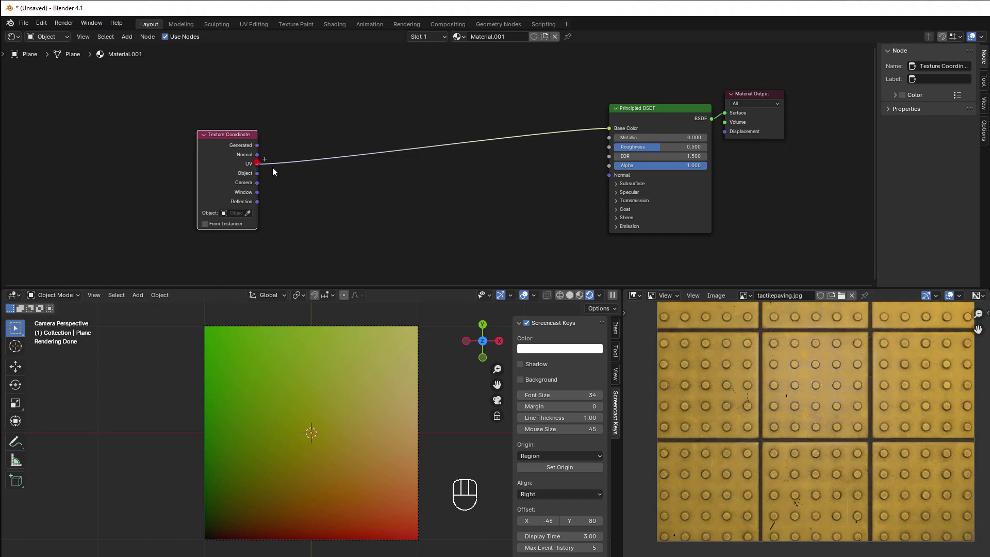
pyautogui.moveTo(273, 169); pyautogui.dragTo(358, 204)
pyautogui.write('scal')
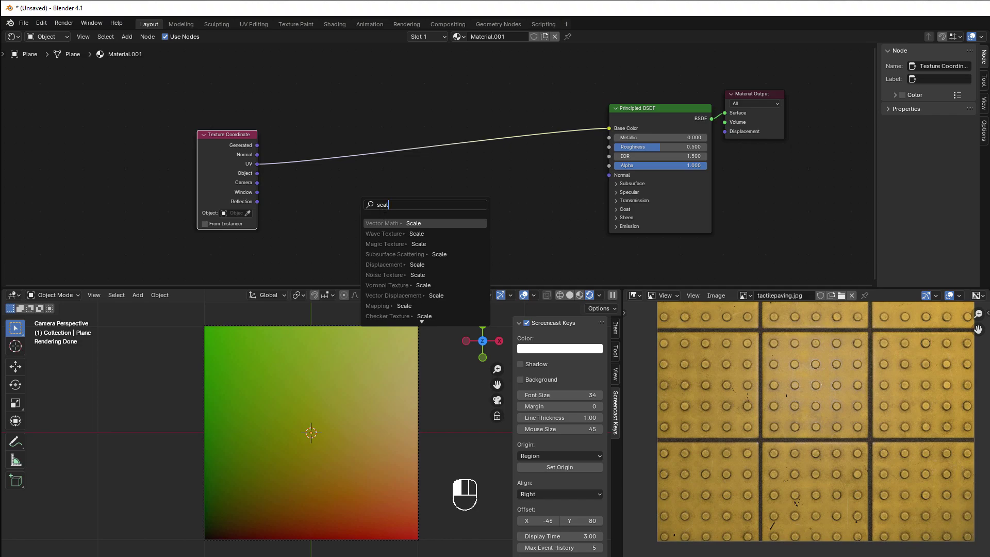
pyautogui.press('Return')
pyautogui.click(379, 213)
pyautogui.scroll(1, 380, 213)
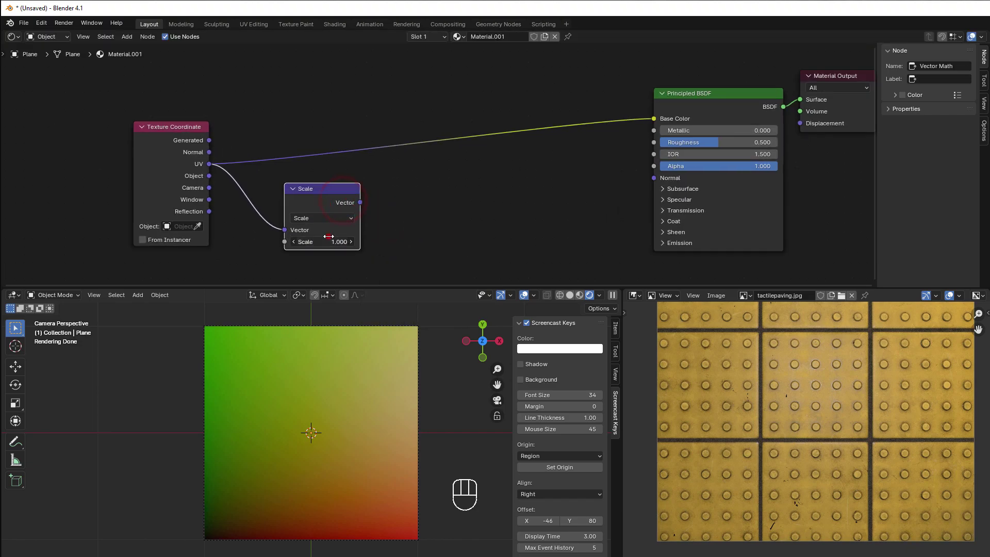
pyautogui.moveTo(329, 236); pyautogui.dragTo(405, 232)
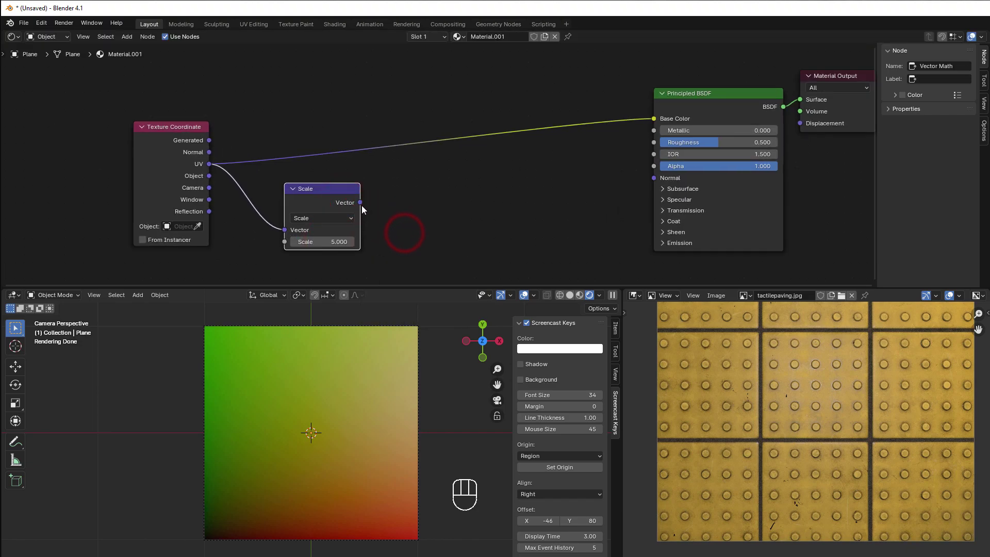
# Add a Vector Math Fraction node after Scale and connect its output to the Principled BSDF's Base Color.
pyautogui.moveTo(360, 202); pyautogui.dragTo(394, 208)
pyautogui.write('fra')
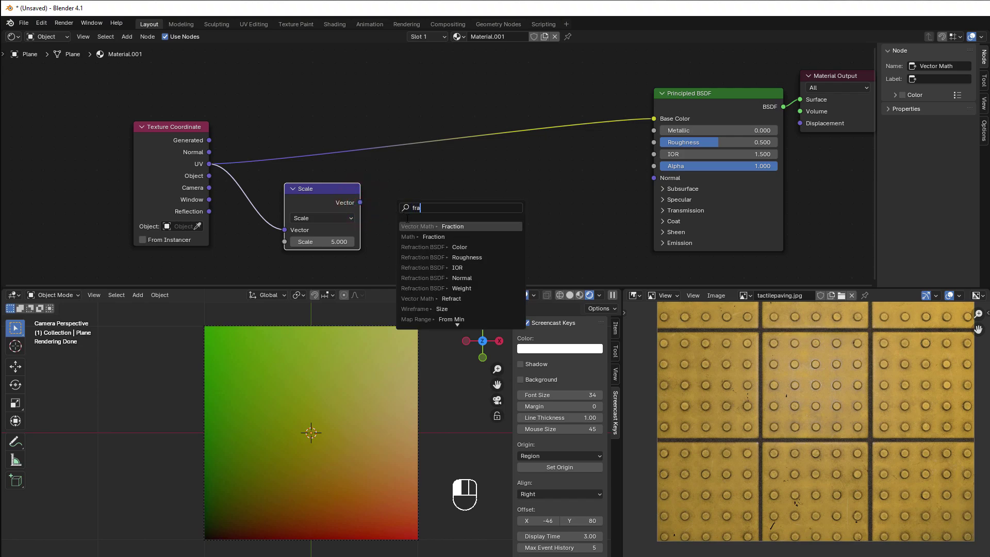
pyautogui.click(412, 226)
pyautogui.moveTo(457, 199); pyautogui.dragTo(654, 119)
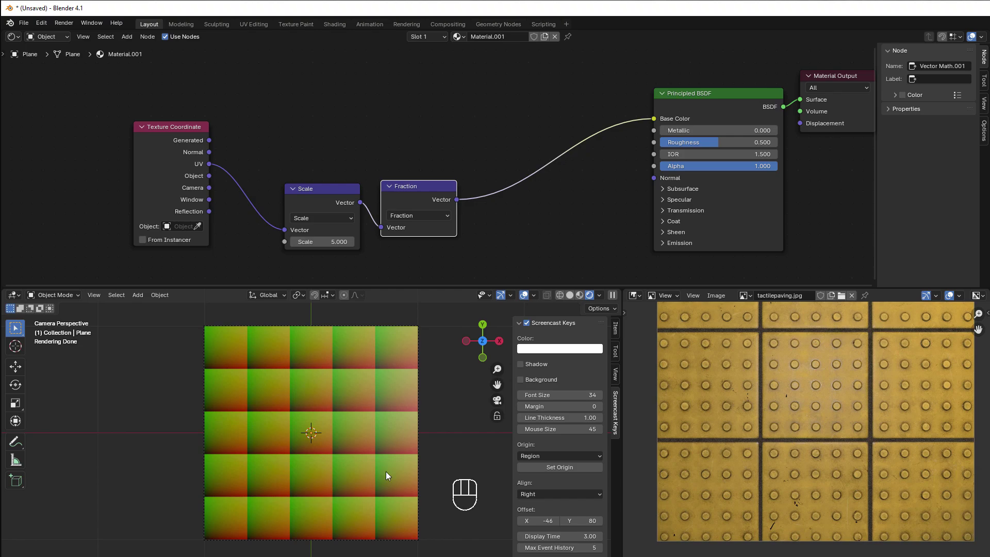
# Move the Scale and Fraction nodes up close beside the Texture Coordinate node.
pyautogui.moveTo(309, 195); pyautogui.dragTo(257, 139)
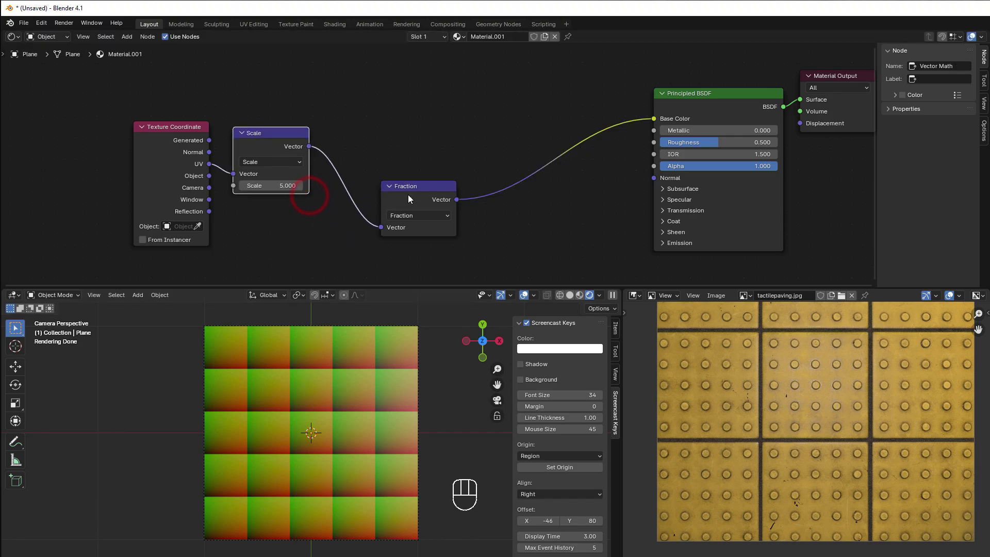
pyautogui.moveTo(408, 193); pyautogui.dragTo(349, 134)
pyautogui.scroll(3, 327, 392)
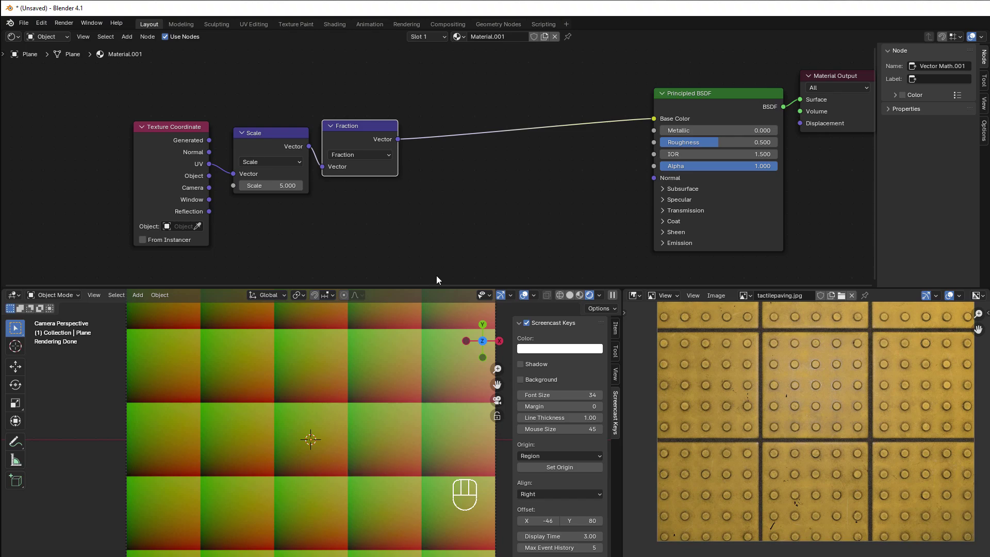
# Duplicate the Fraction node into the link before Base Color and make it Subtract with X and Y values of 0.5.
pyautogui.scroll(1, 382, 216)
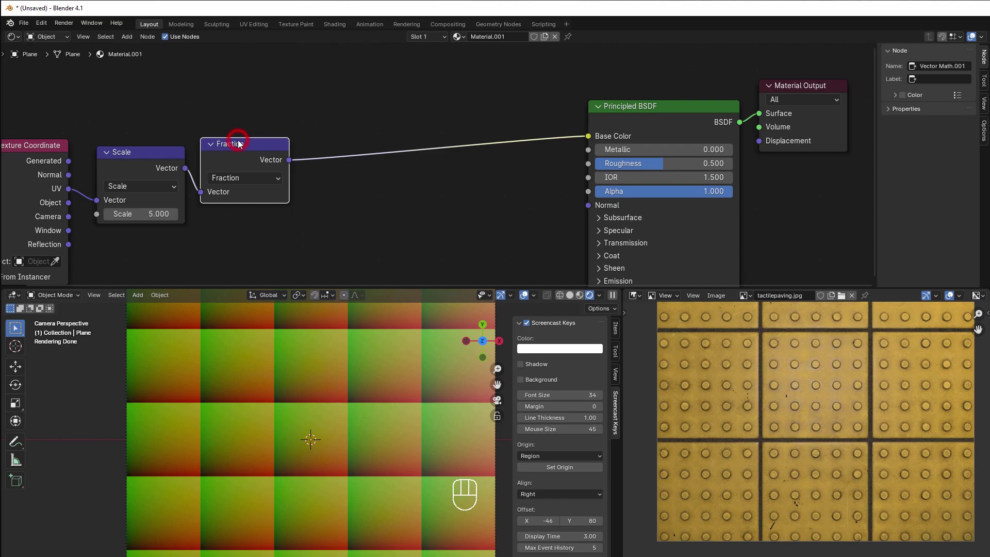
pyautogui.hotkey('shift', 'd')
pyautogui.click(375, 113)
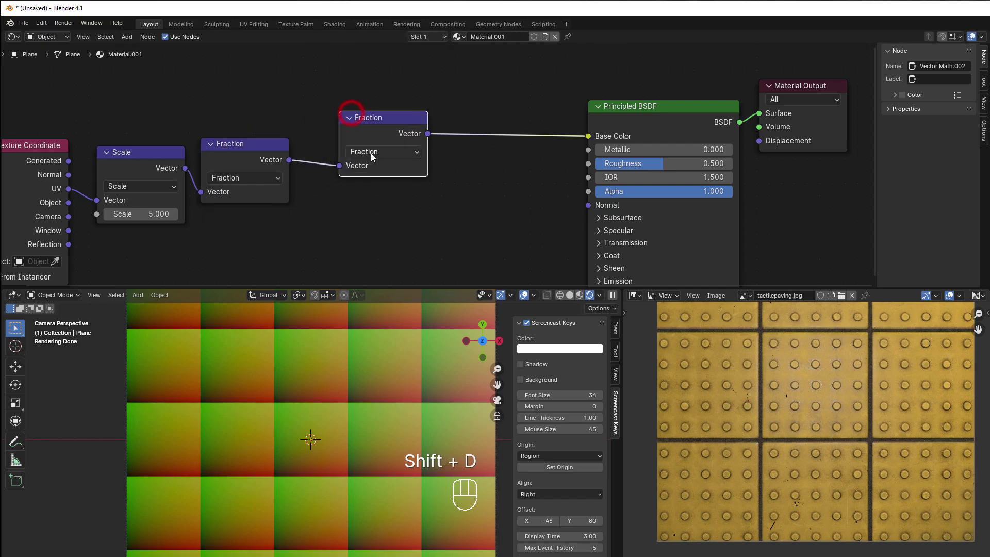
pyautogui.click(370, 152)
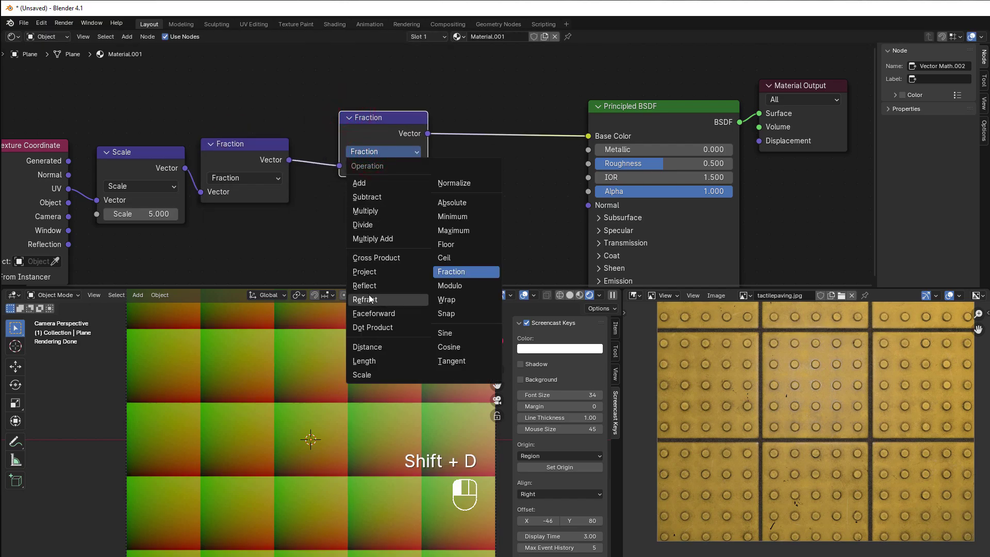
pyautogui.click(368, 197)
pyautogui.moveTo(386, 192); pyautogui.dragTo(387, 204)
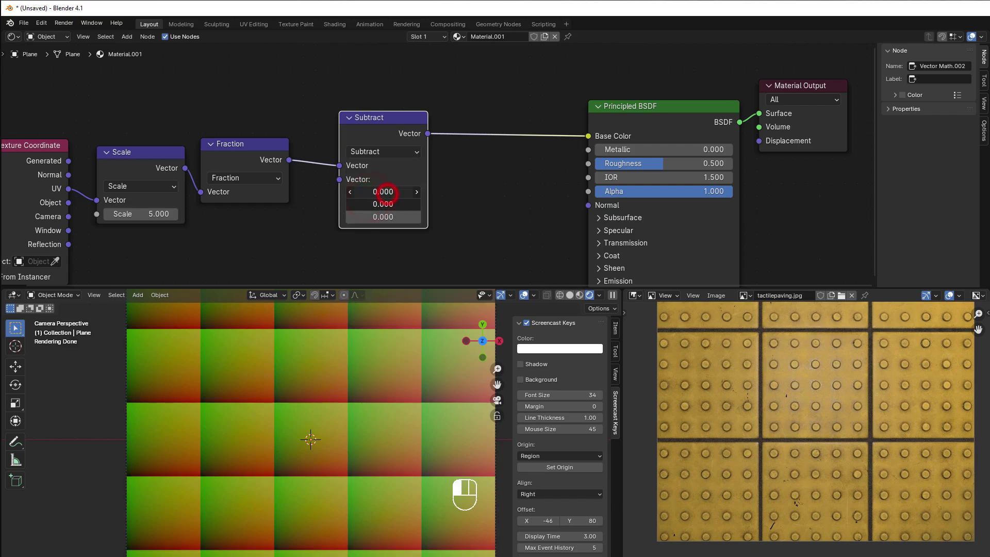
pyautogui.write('0.5')
pyautogui.click(442, 223)
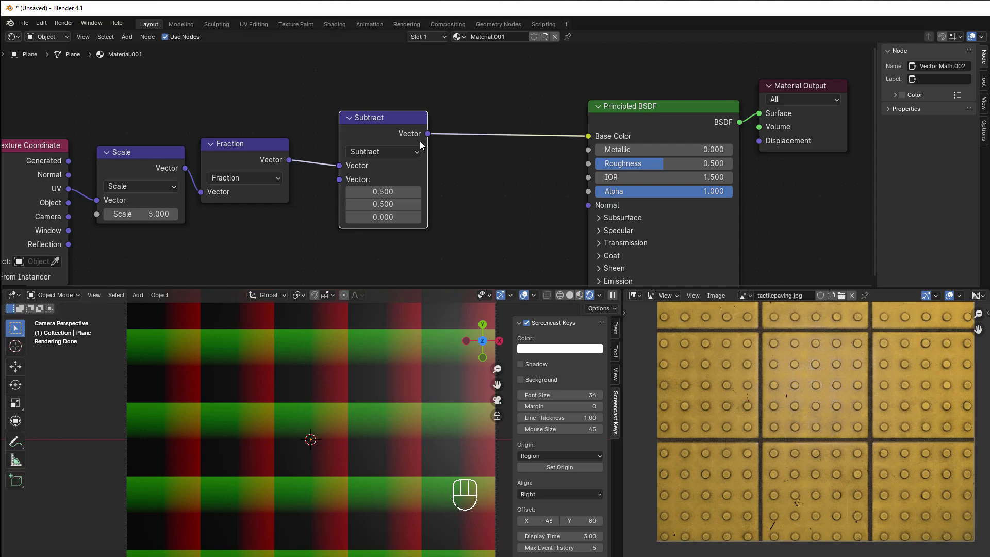
# Duplicate the Subtract node into the link before Base Color and make it Multiply with X and Y values of 2.
pyautogui.click(366, 125)
pyautogui.hotkey('shift', 'd')
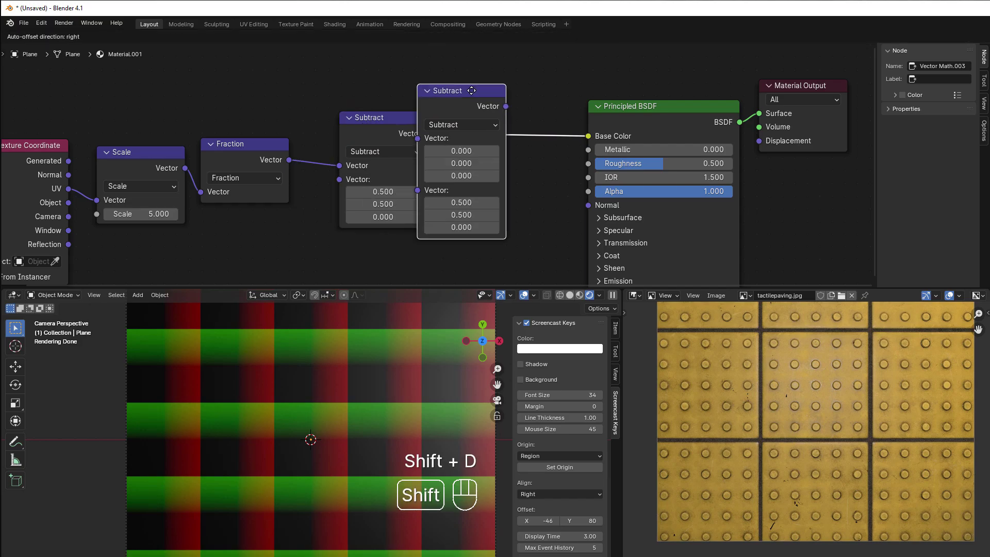
pyautogui.click(492, 126)
pyautogui.click(494, 127)
pyautogui.click(507, 183)
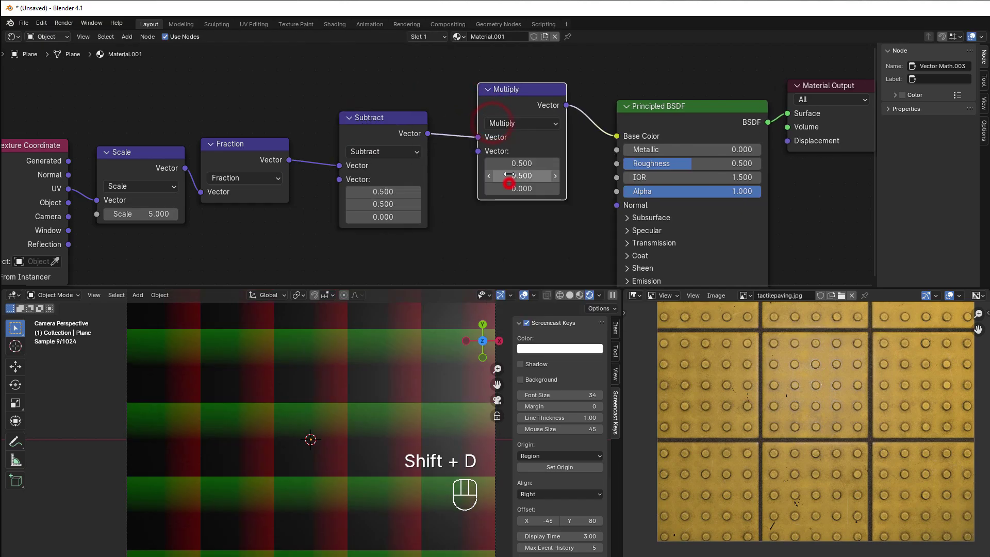
pyautogui.moveTo(511, 164); pyautogui.dragTo(511, 178)
pyautogui.write('2')
pyautogui.press('Return')
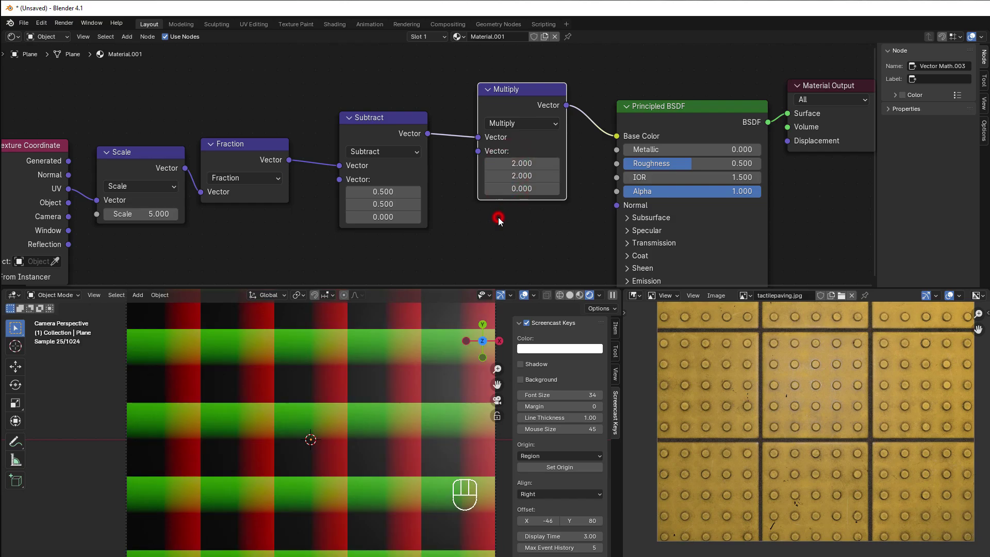
# Move the Principled BSDF and Material Output nodes together away from Multiply to make room.
pyautogui.scroll(-1, 481, 218)
pyautogui.moveTo(464, 221); pyautogui.dragTo(315, 236, button='middle')
pyautogui.moveTo(570, 87); pyautogui.dragTo(645, 128)
pyautogui.moveTo(553, 135); pyautogui.dragTo(679, 130)
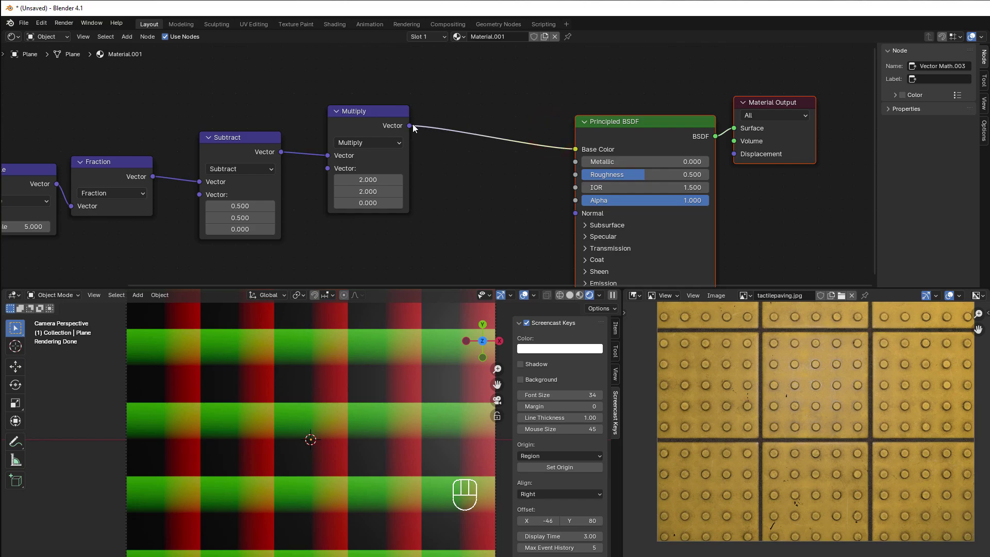
# Add a Vector Math Absolute node after Multiply, connect it to Base Color, and place it right beside Multiply.
pyautogui.moveTo(412, 126); pyautogui.dragTo(438, 161)
pyautogui.write('abs')
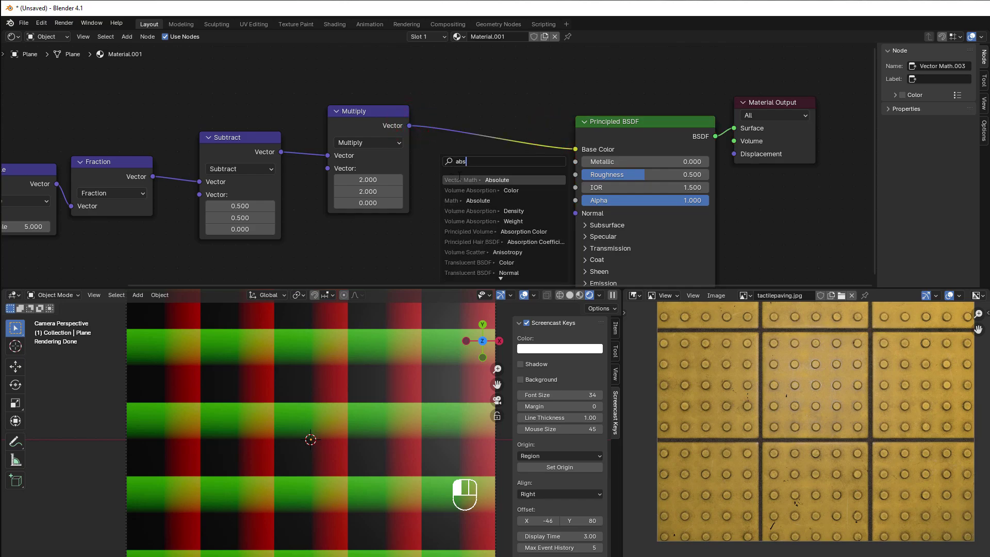
pyautogui.press('Return')
pyautogui.click(460, 174)
pyautogui.moveTo(517, 164); pyautogui.dragTo(575, 149)
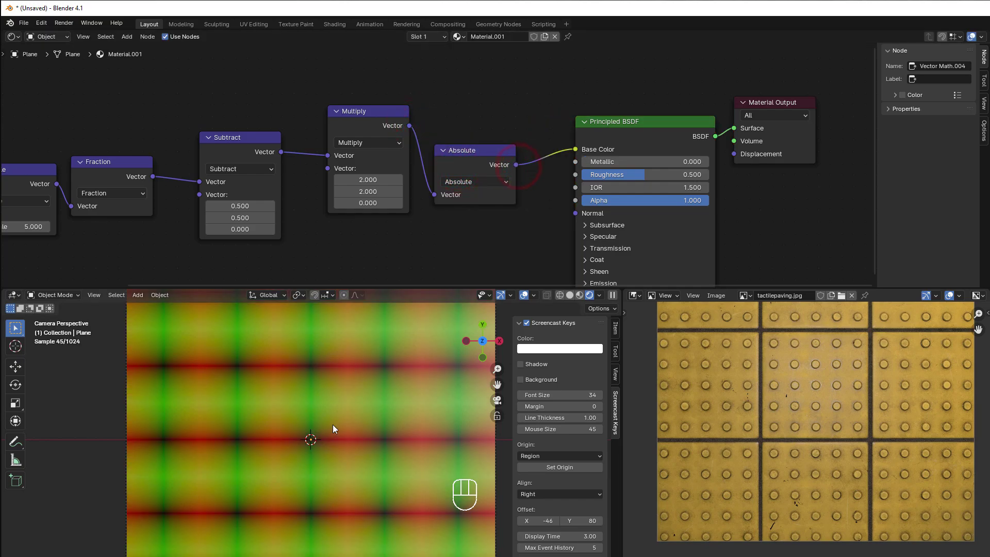
pyautogui.scroll(-1, 468, 188)
pyautogui.moveTo(480, 190); pyautogui.dragTo(470, 156)
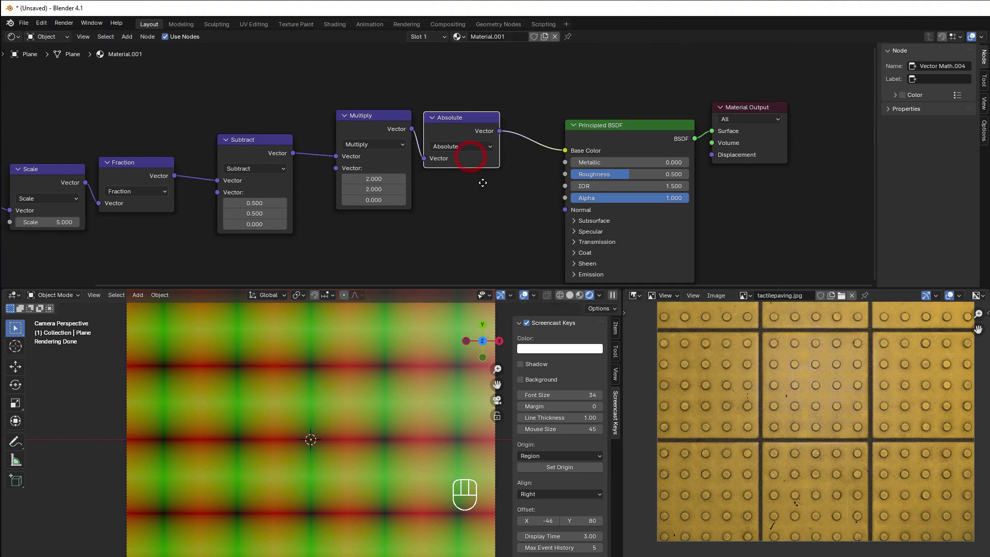
# Shift the Principled BSDF and Material Output nodes farther from the Absolute node to leave space for more nodes.
pyautogui.moveTo(483, 182); pyautogui.dragTo(334, 233, button='middle')
pyautogui.scroll(1, 334, 233)
pyautogui.moveTo(490, 117); pyautogui.dragTo(603, 194)
pyautogui.moveTo(512, 173); pyautogui.dragTo(679, 153)
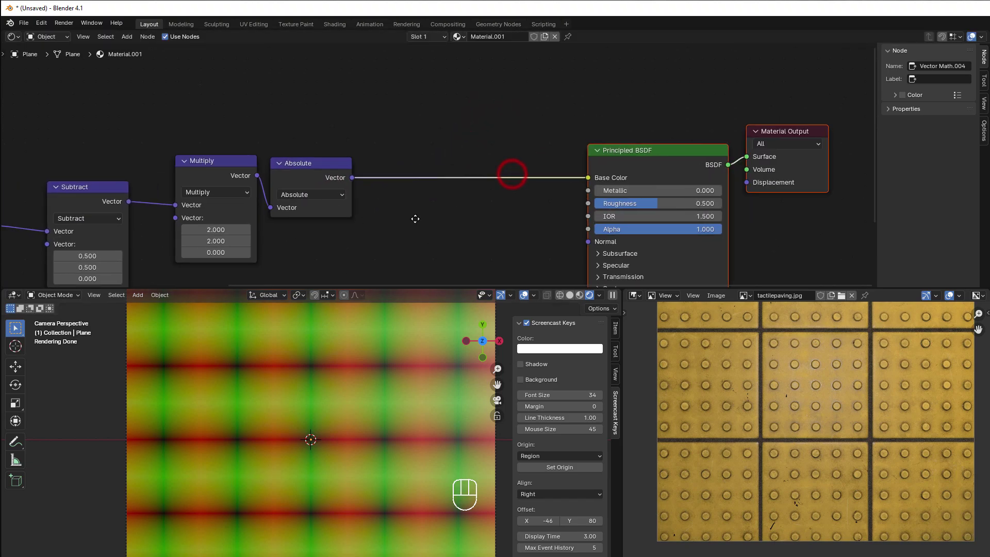
pyautogui.moveTo(415, 219); pyautogui.dragTo(496, 220, button='middle')
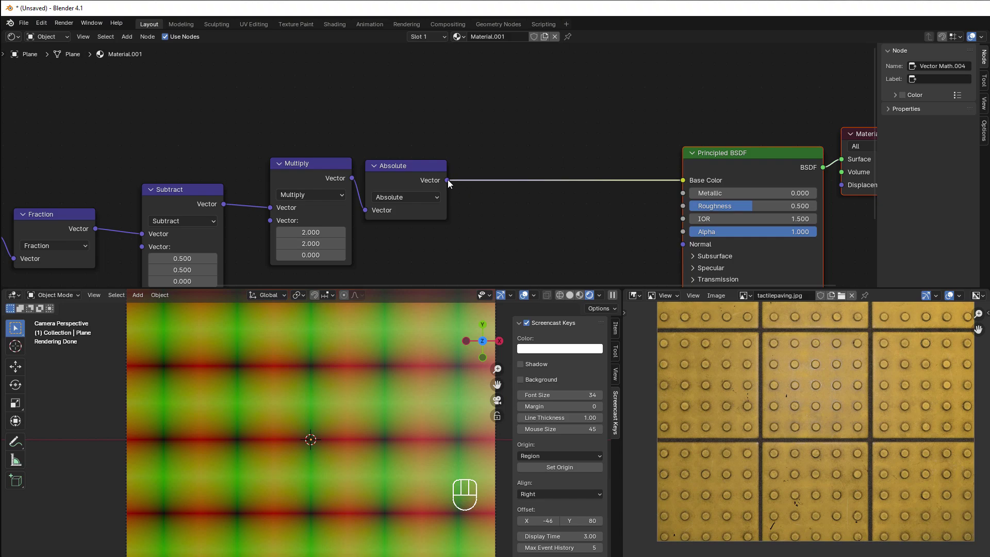
# Add a Separate XYZ node fed by the Absolute node's Vector output.
pyautogui.moveTo(448, 184); pyautogui.dragTo(476, 199)
pyautogui.write('se')
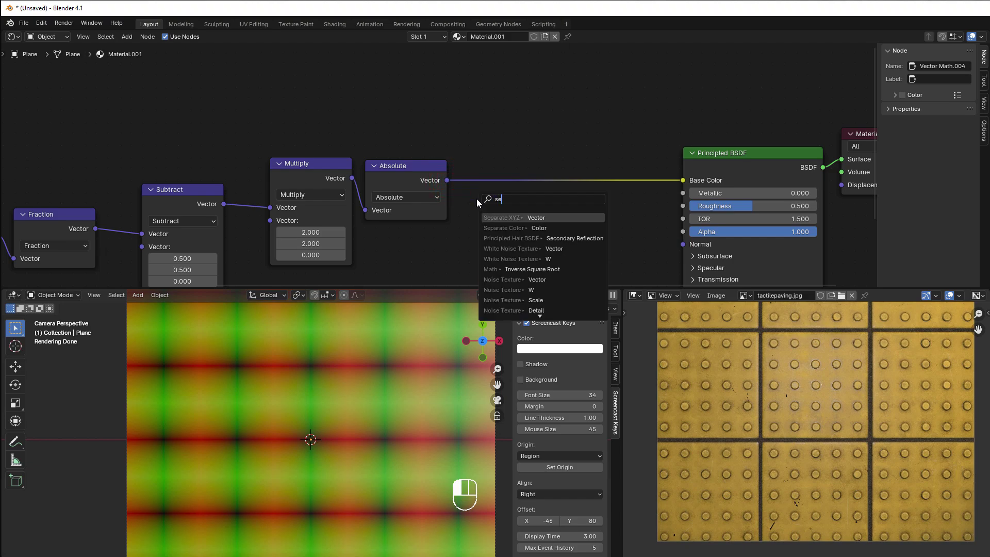
pyautogui.write('p')
pyautogui.click(512, 217)
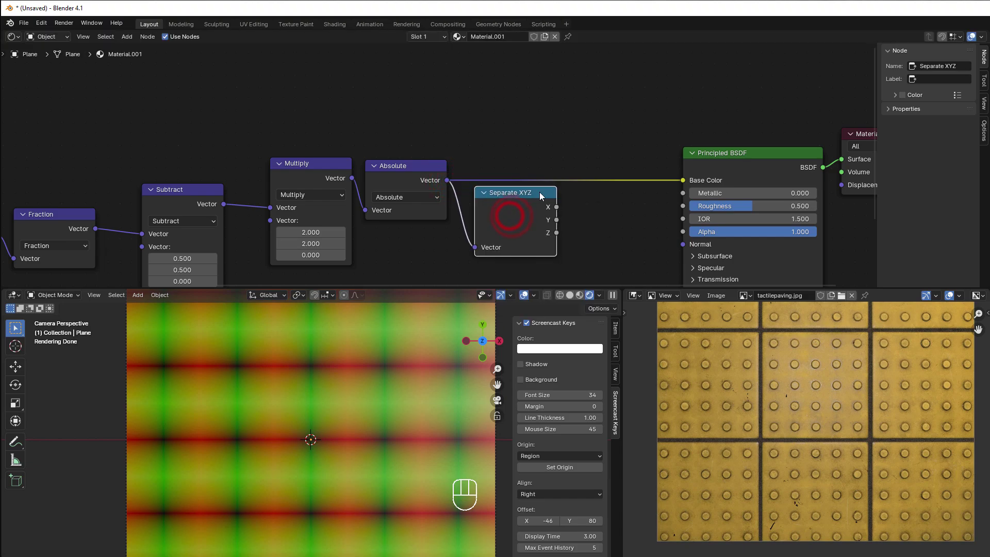
# Add a Smooth Maximum math node fed by Separate XYZ's X and Y outputs and connect its result to Base Color.
pyautogui.moveTo(526, 199); pyautogui.dragTo(601, 105)
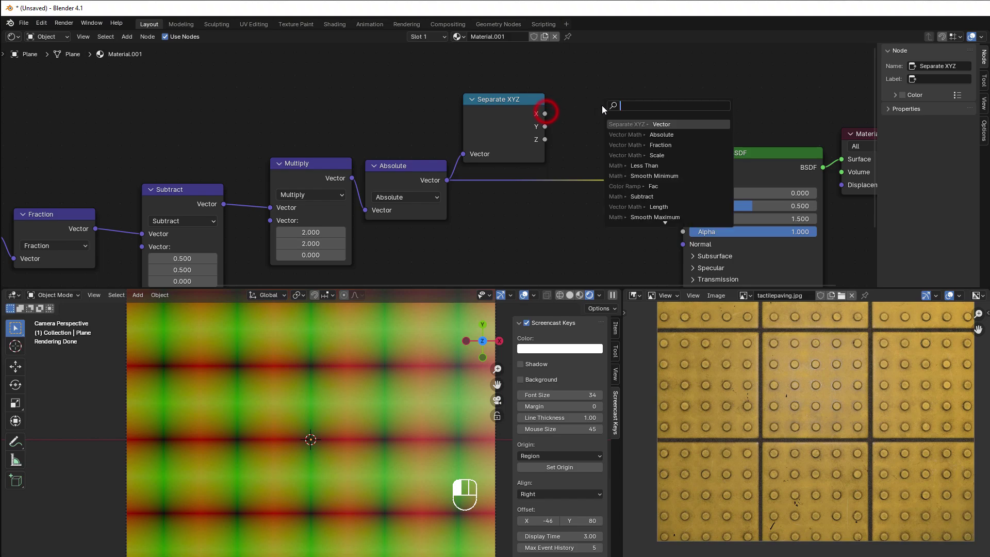
pyautogui.write('smoo')
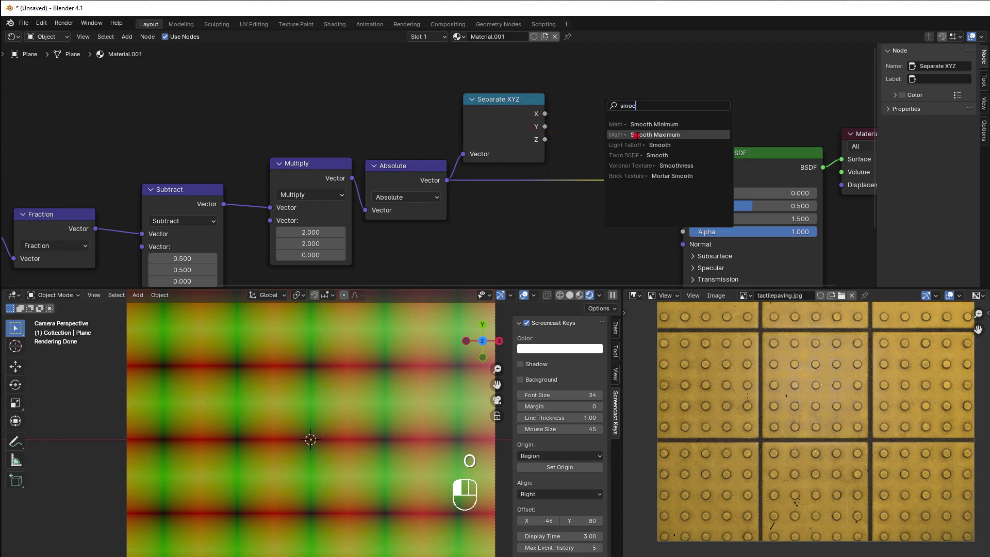
pyautogui.click(639, 135)
pyautogui.click(621, 106)
pyautogui.moveTo(546, 127); pyautogui.dragTo(589, 143)
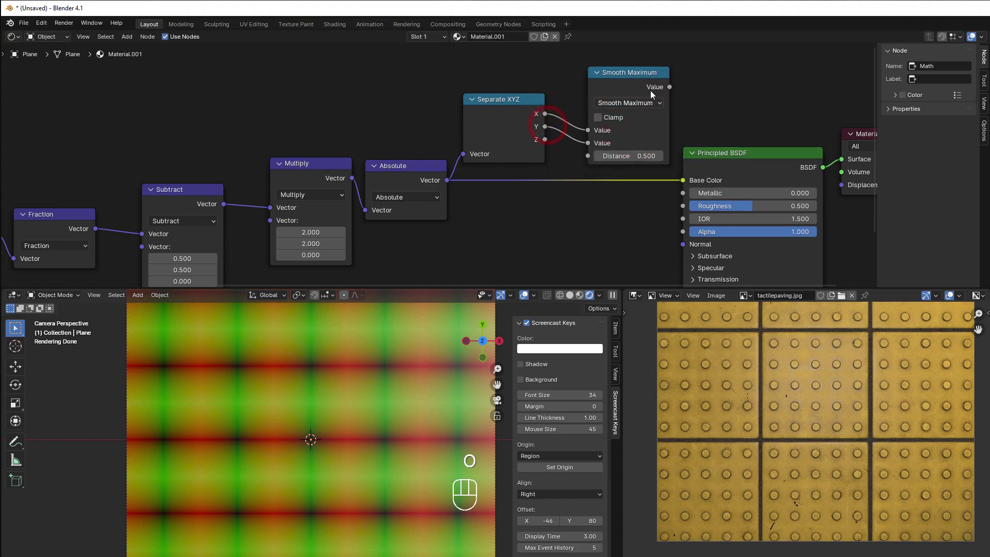
pyautogui.moveTo(669, 87); pyautogui.dragTo(688, 175)
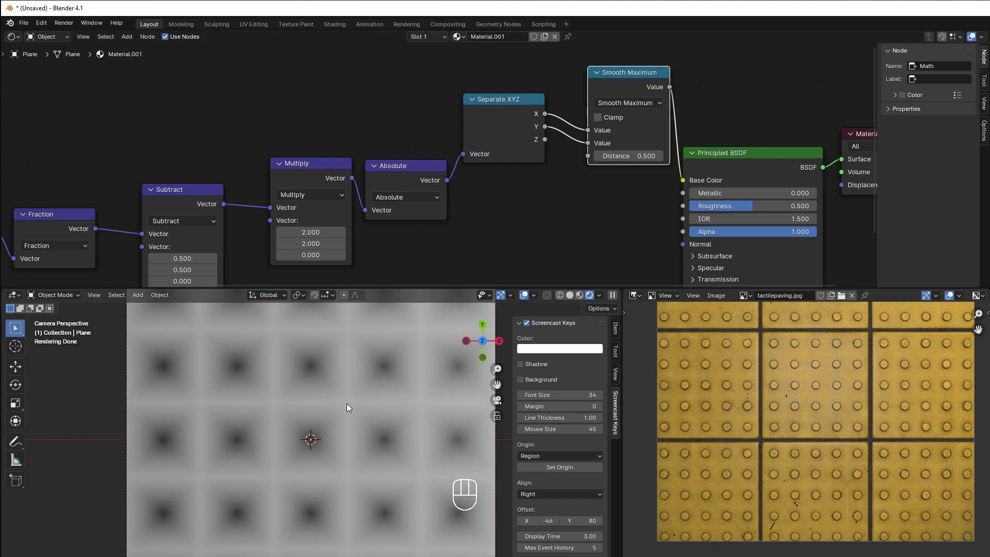
# Move the Principled BSDF and Material Output nodes together farther from the Smooth Maximum node.
pyautogui.scroll(-2, 525, 194)
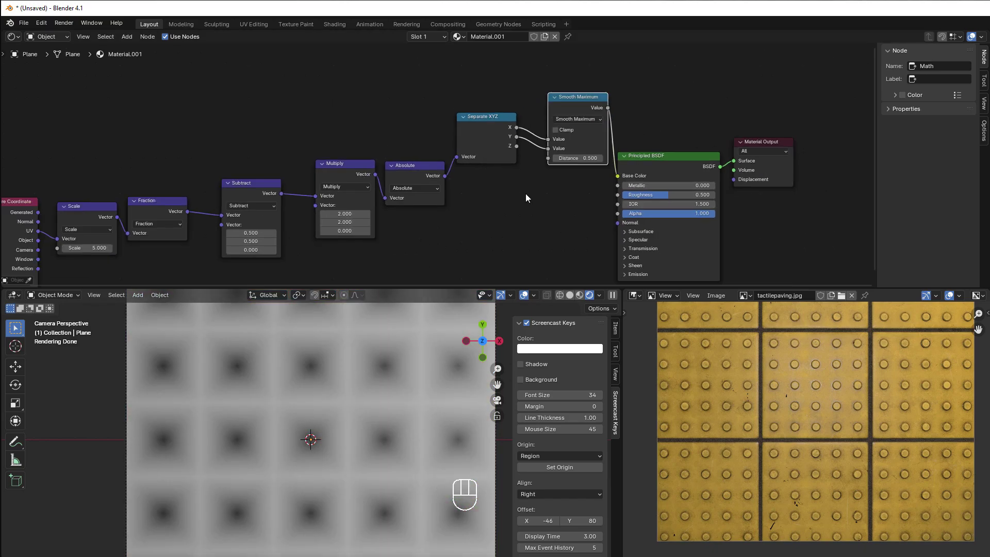
pyautogui.moveTo(525, 193); pyautogui.dragTo(278, 245, button='middle')
pyautogui.moveTo(473, 134); pyautogui.dragTo(581, 253)
pyautogui.moveTo(454, 212); pyautogui.dragTo(614, 150)
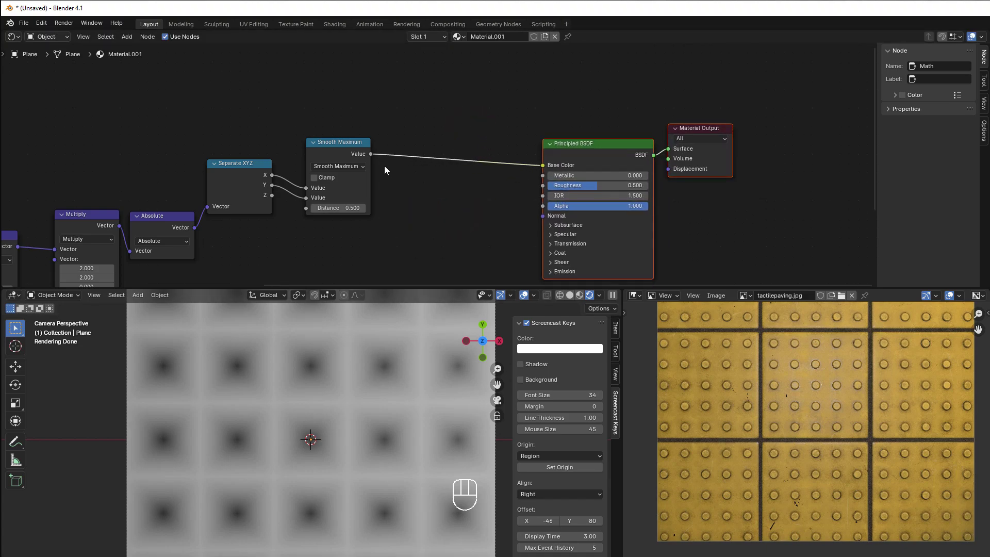
# Insert a Math Subtract node between Smooth Maximum and Base Color, with the Smooth Maximum result feeding its second value.
pyautogui.hotkey('shift', 'a')
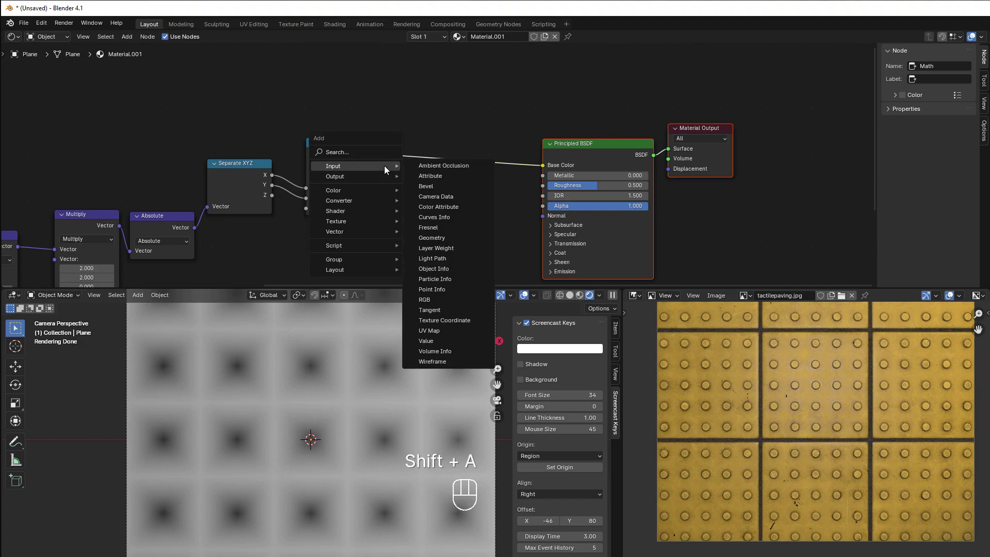
pyautogui.moveTo(365, 201)
pyautogui.click(444, 271)
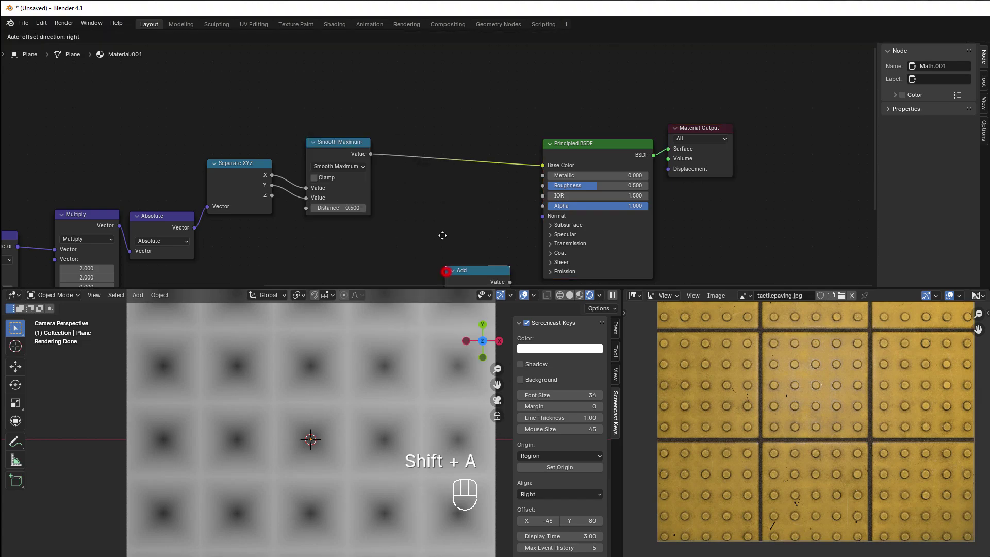
pyautogui.click(419, 91)
pyautogui.click(437, 119)
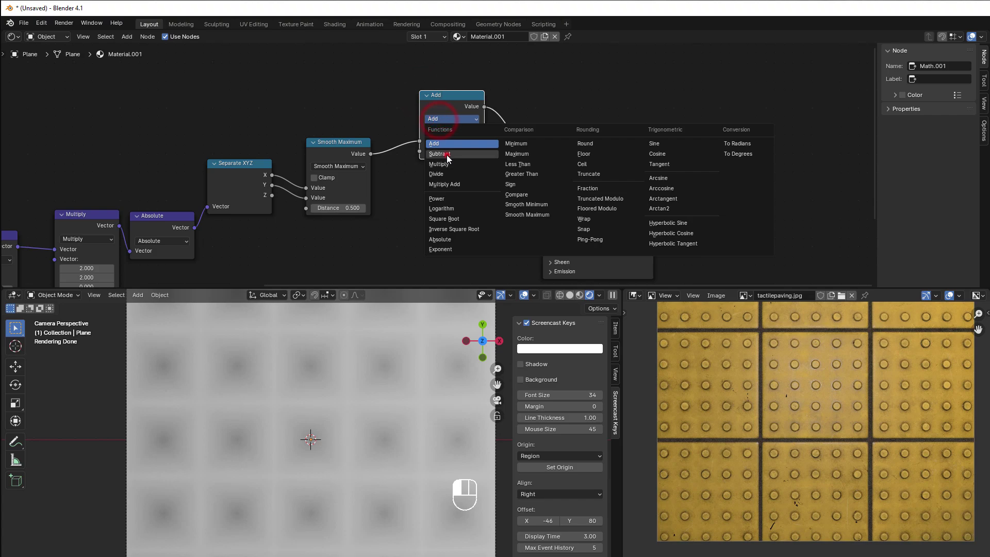
pyautogui.click(447, 150)
pyautogui.moveTo(419, 140)
pyautogui.mouseDown()
pyautogui.moveTo(395, 122)
pyautogui.moveTo(411, 152)
pyautogui.mouseUp()
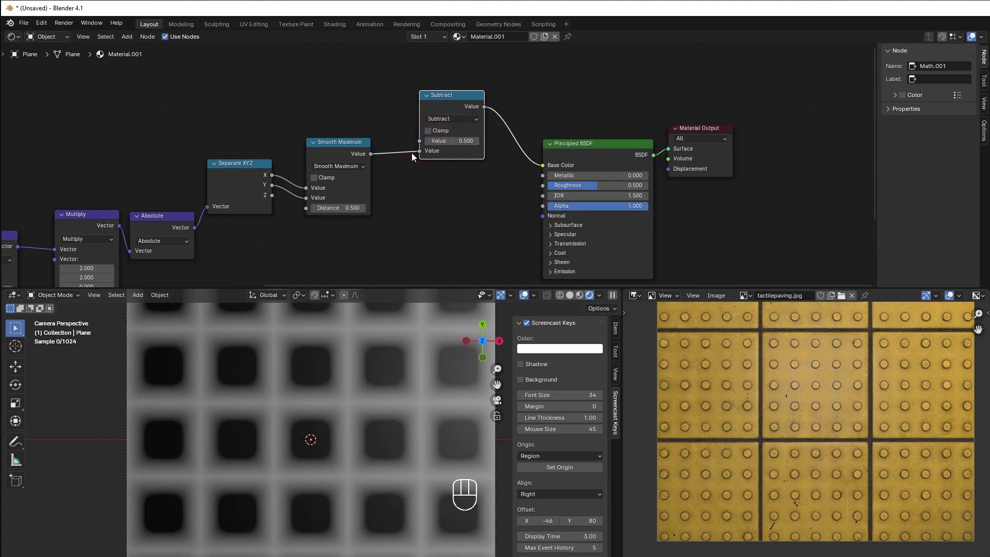
# Set the new Subtract node's first value to 1 and place the node closer to Smooth Maximum.
pyautogui.doubleClick(442, 141)
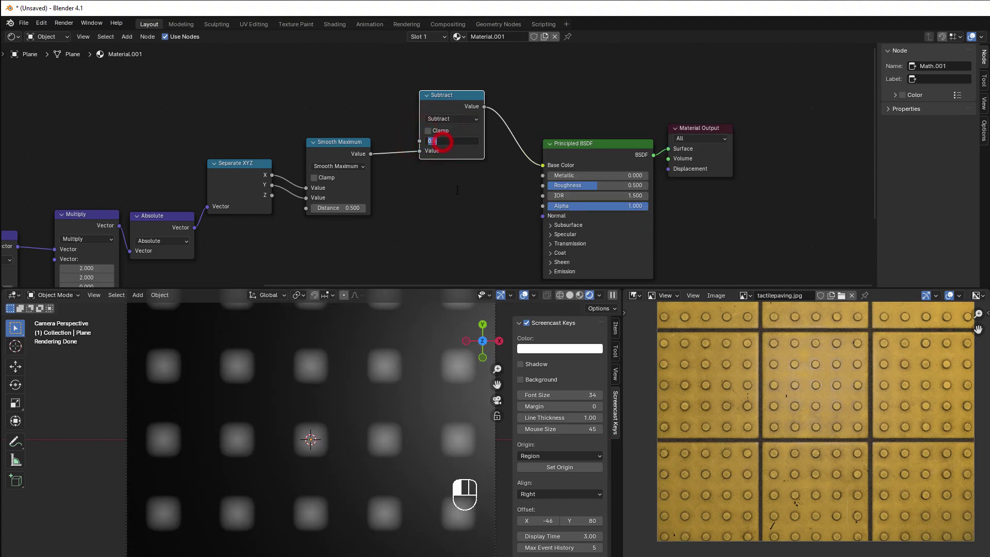
pyautogui.write('1')
pyautogui.click(457, 191)
pyautogui.scroll(2, 449, 154)
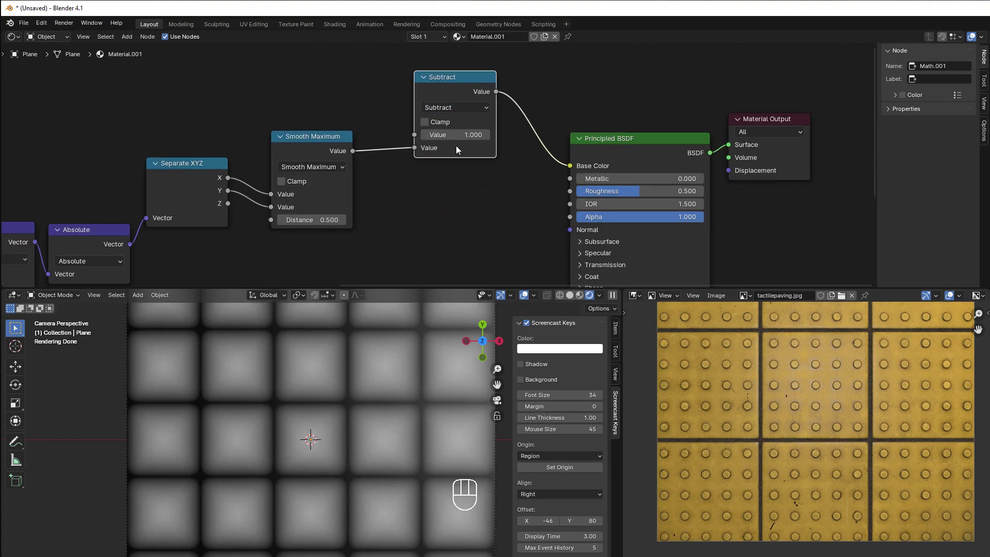
pyautogui.moveTo(453, 106); pyautogui.dragTo(440, 134)
# Set the Smooth Maximum node's Distance to 0.1 to tighten the rounding of the tile corners.
pyautogui.scroll(5, 323, 419)
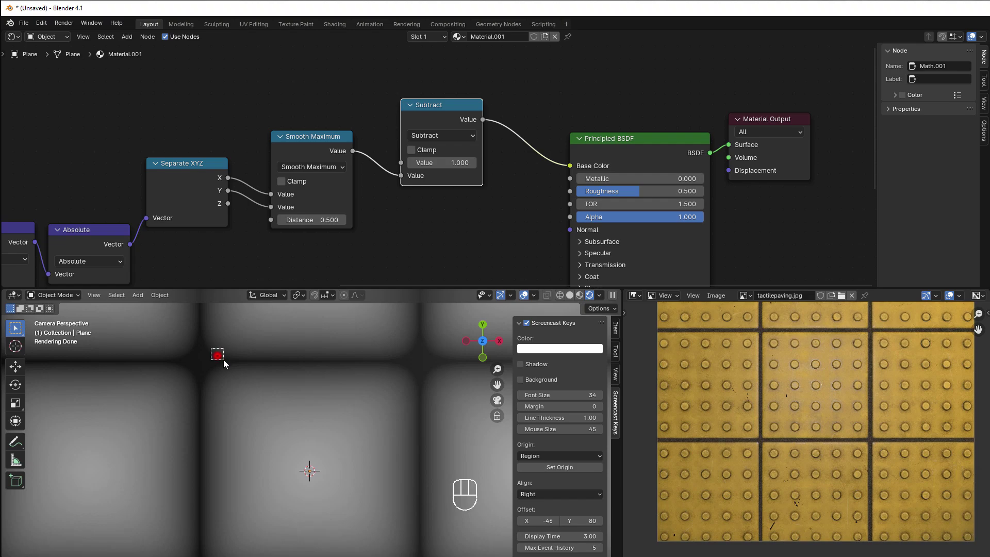
pyautogui.moveTo(321, 220); pyautogui.dragTo(289, 220)
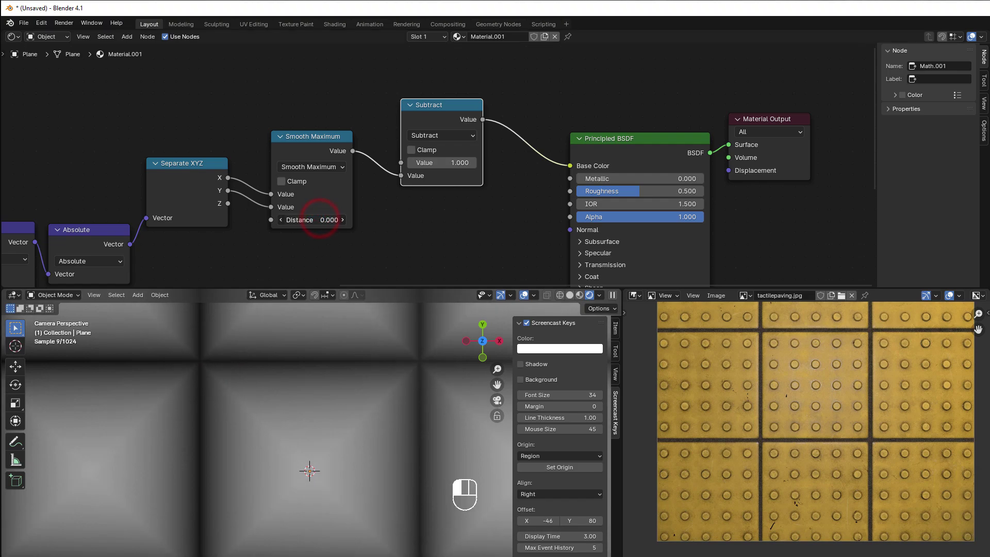
pyautogui.click(342, 221)
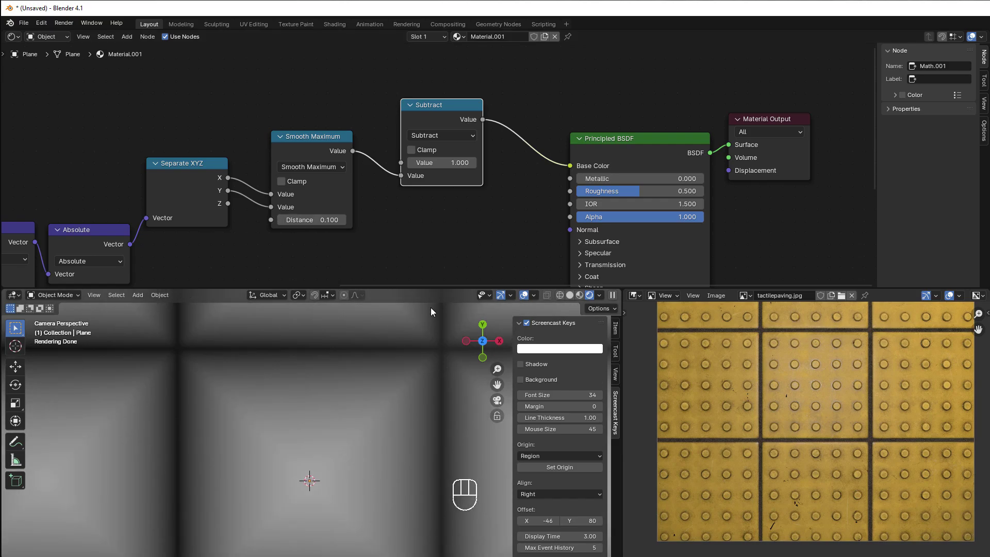
# Compare the gaps with the reference image and try 0.95 as the first value of the math Subtract node.
pyautogui.scroll(1, 780, 441)
pyautogui.scroll(1, 766, 450)
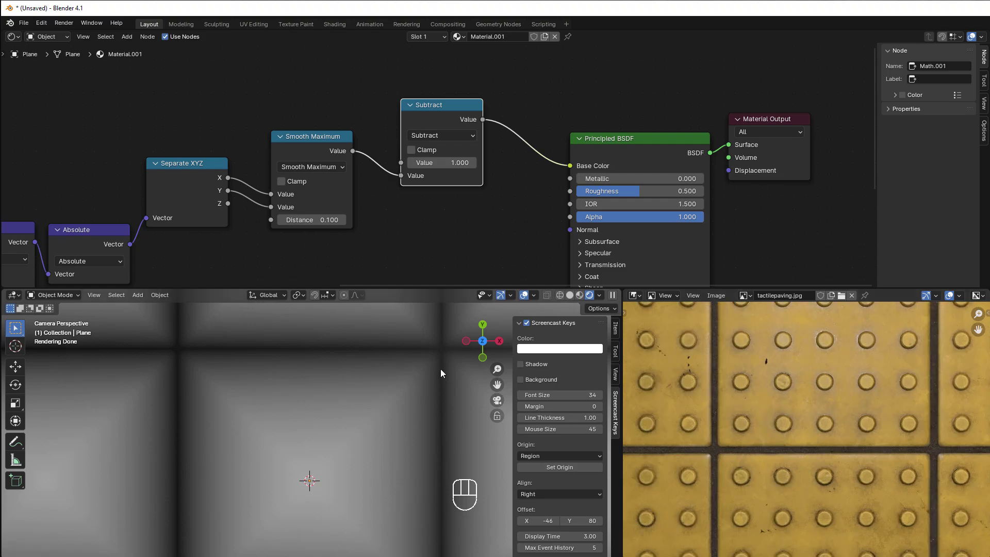
pyautogui.click(448, 161)
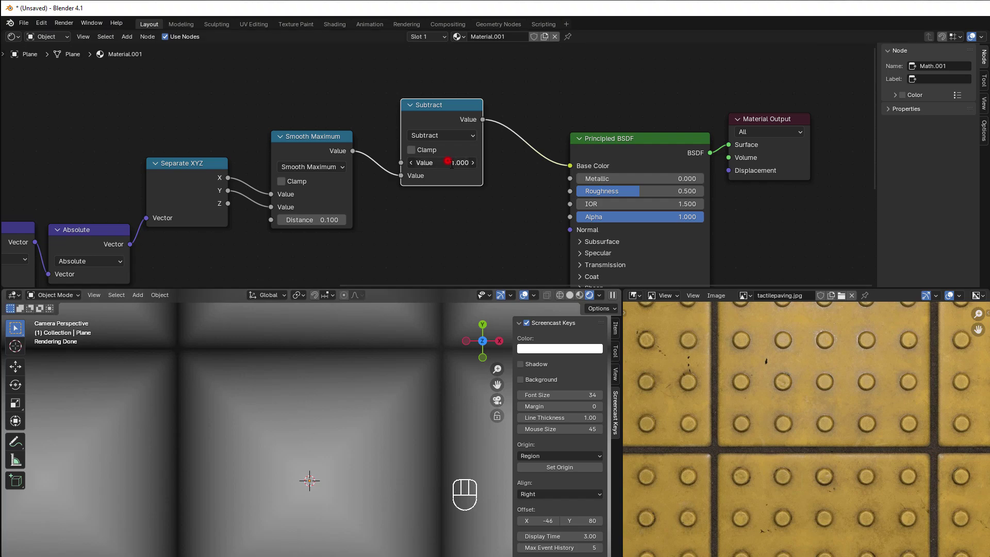
pyautogui.write('0.95')
pyautogui.press('Return')
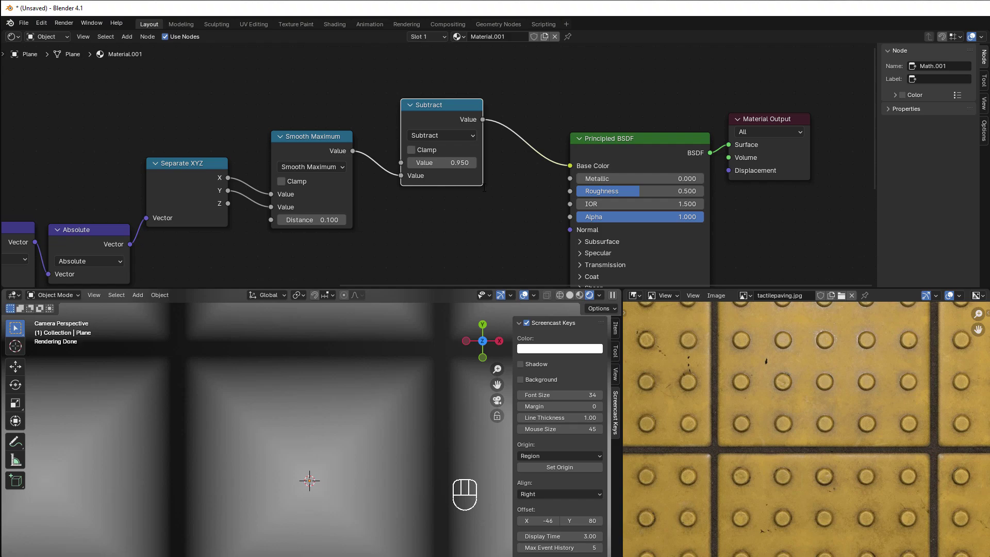
# Set the first value of the Subtract node after Smooth Maximum to 0.98.
pyautogui.click(462, 163)
pyautogui.click(427, 161)
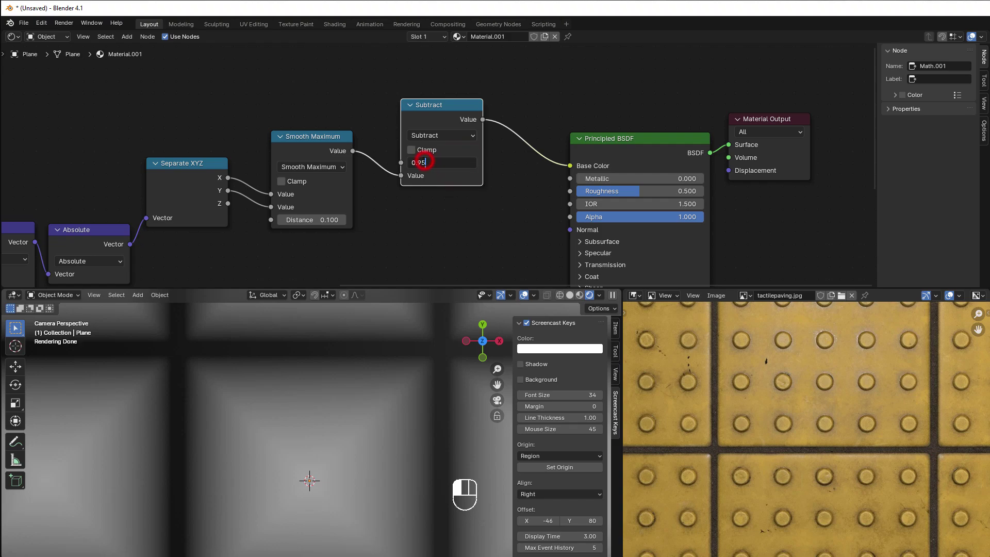
pyautogui.moveTo(427, 162); pyautogui.dragTo(423, 162)
pyautogui.click(442, 203)
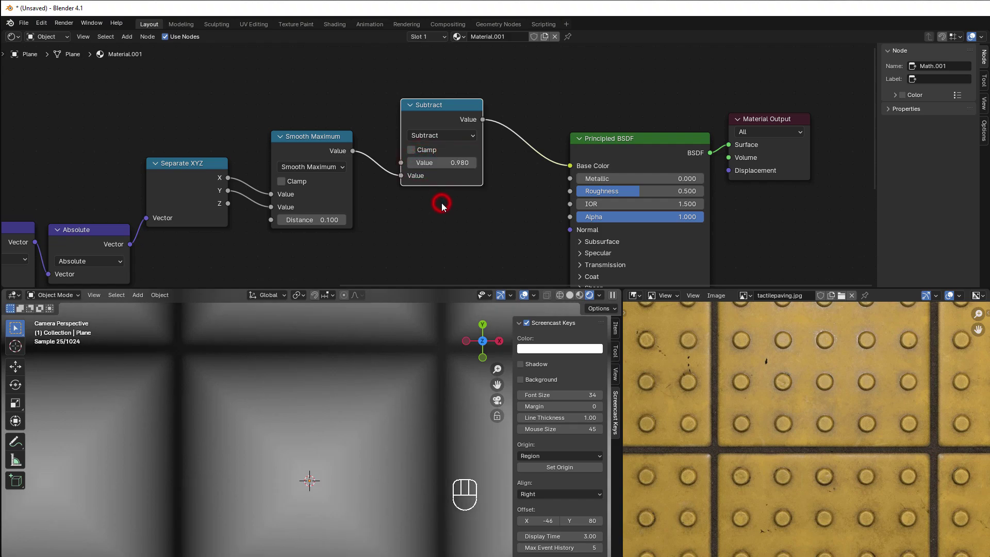
# Shift the Principled BSDF and Material Output nodes well away from the Subtract node to make room.
pyautogui.scroll(-2, 455, 201)
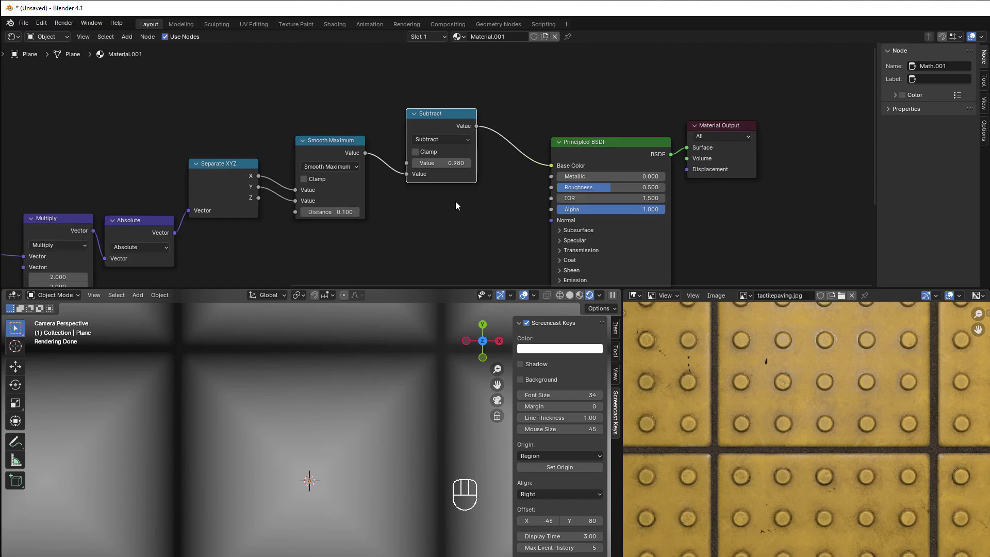
pyautogui.moveTo(456, 201); pyautogui.dragTo(406, 207, button='middle')
pyautogui.scroll(-2, 296, 379)
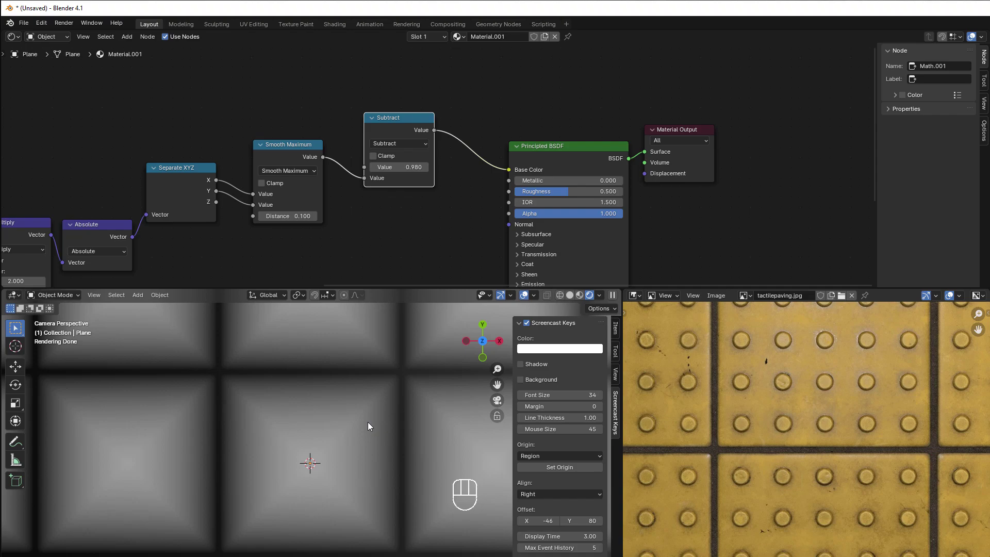
pyautogui.moveTo(588, 82); pyautogui.dragTo(709, 215)
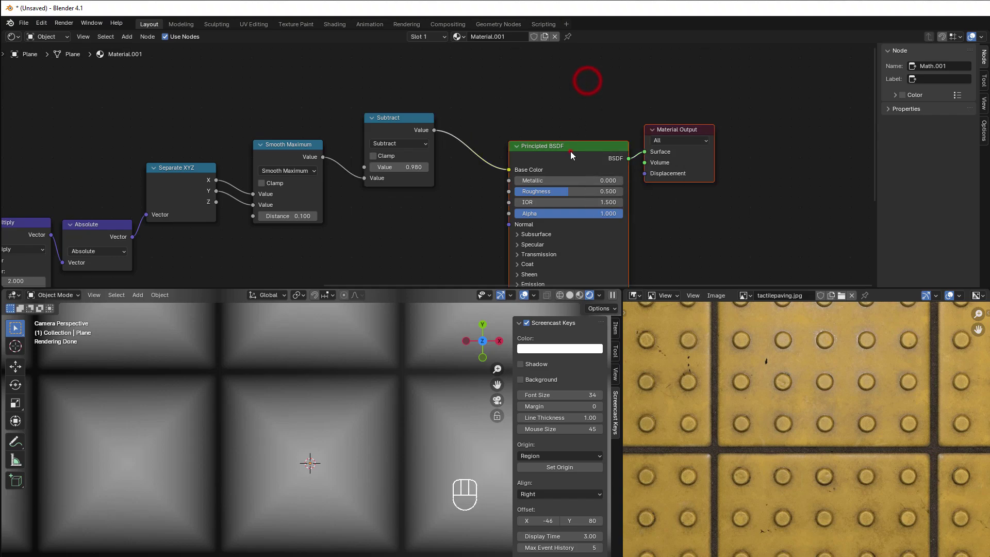
pyautogui.moveTo(571, 153); pyautogui.dragTo(792, 120)
# Insert a Map Range node between Subtract and Base Color and widen it slightly.
pyautogui.hotkey('shift', 'a')
pyautogui.moveTo(466, 174)
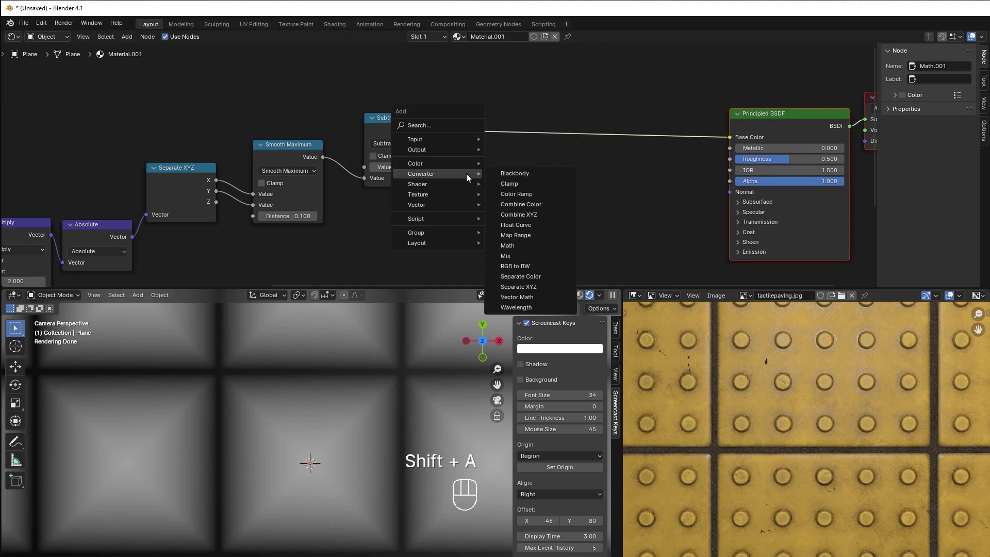
pyautogui.click(532, 233)
pyautogui.click(465, 95)
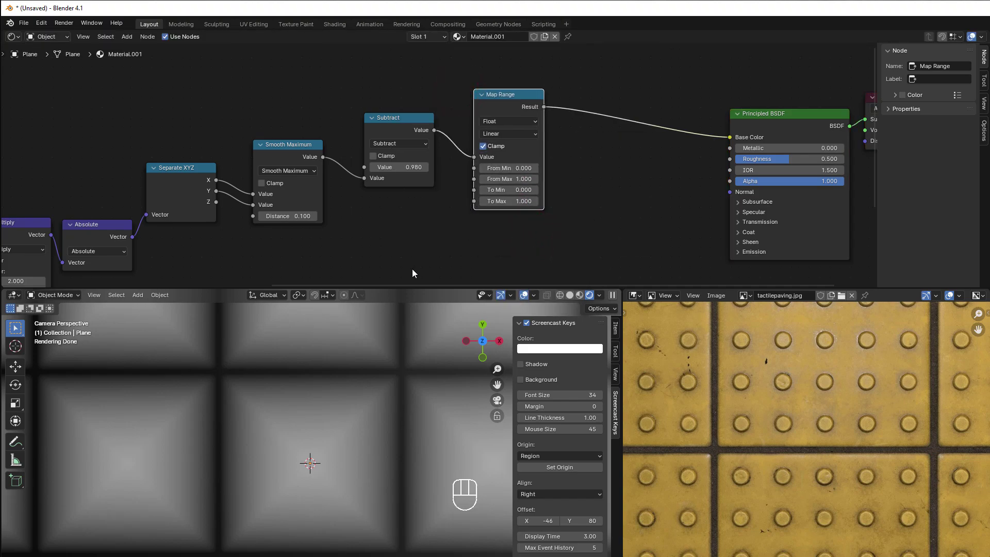
pyautogui.moveTo(544, 146); pyautogui.dragTo(558, 146)
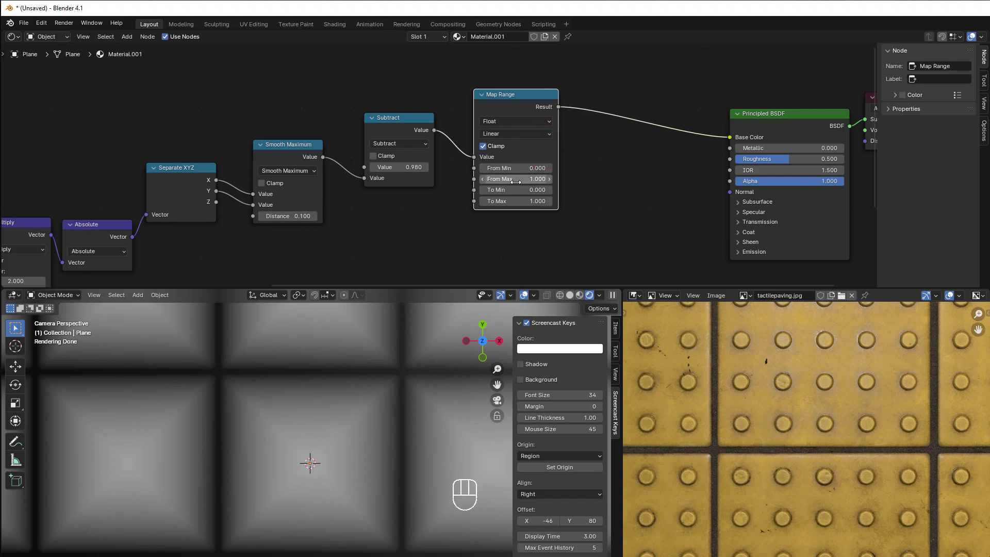
# Lower the Map Range node's From Max gradually to 0.1.
pyautogui.click(483, 179)
pyautogui.click(483, 179)
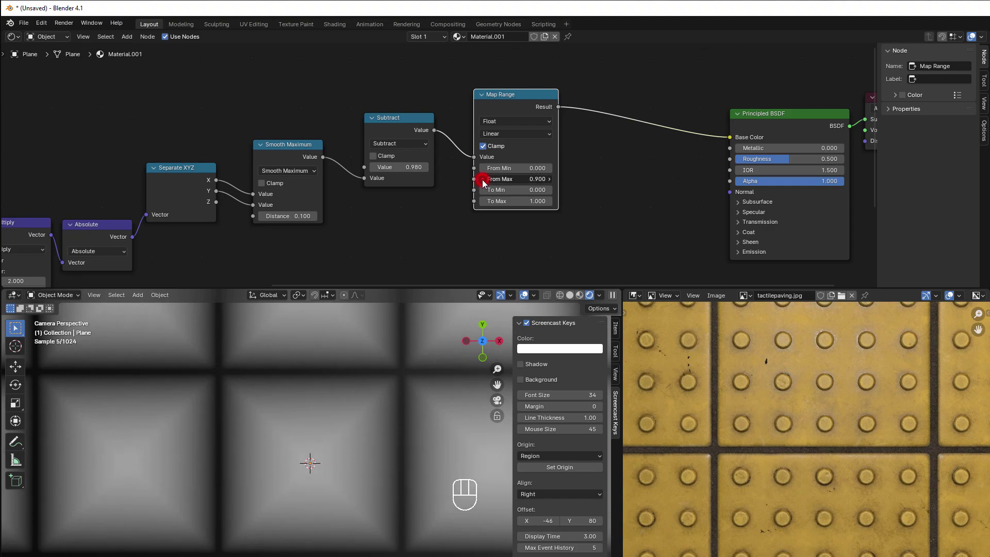
pyautogui.click(482, 179)
pyautogui.click(482, 179)
pyautogui.click(483, 178)
pyautogui.click(483, 179)
pyautogui.click(483, 179)
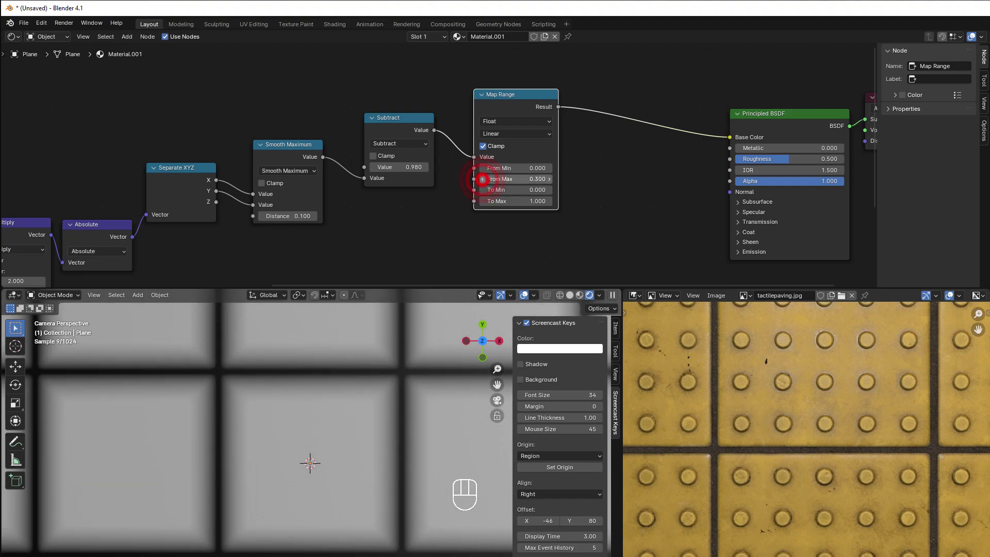
pyautogui.click(483, 179)
pyautogui.click(483, 178)
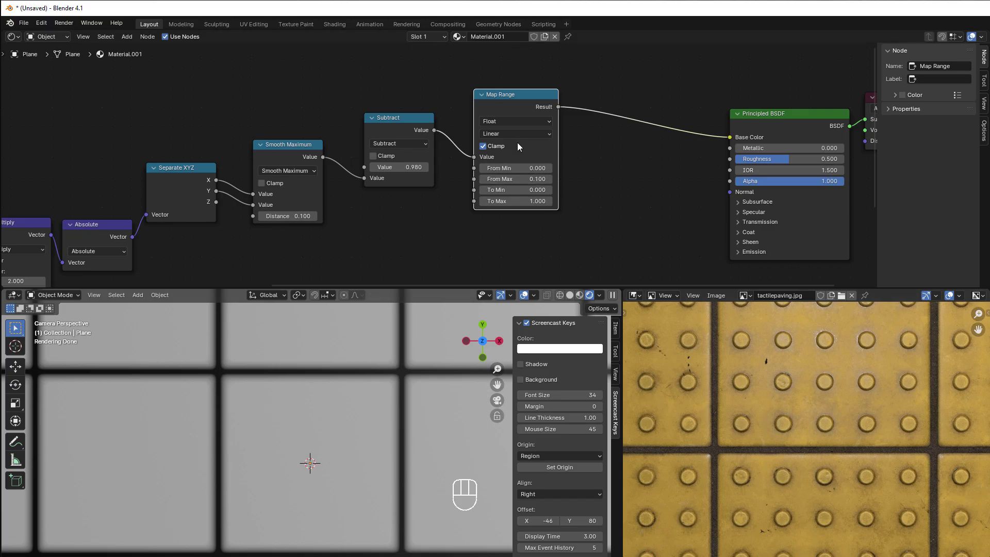
# Set the Map Range node's From Max to 0.05 for crisper tile edges.
pyautogui.click(515, 179)
pyautogui.write('0')
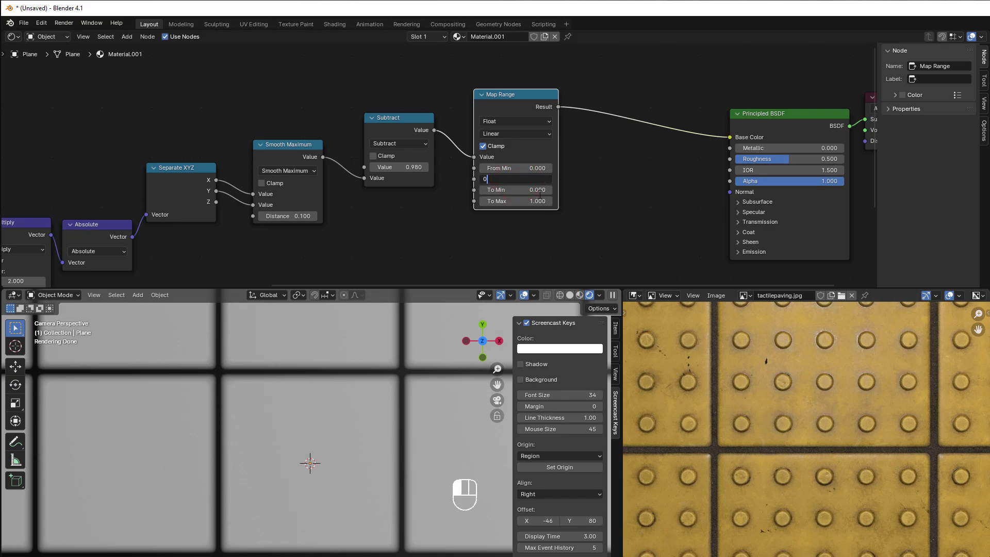
pyautogui.write('.05')
pyautogui.press('Return')
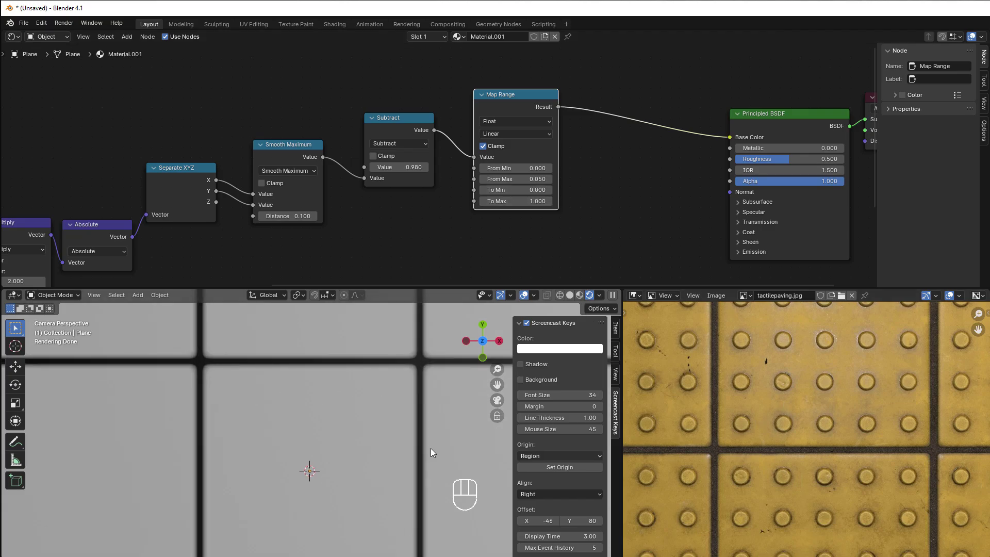
# Compare the rendered tile grid with the studs in the reference image and review the start of the node chain.
pyautogui.scroll(-4, 403, 441)
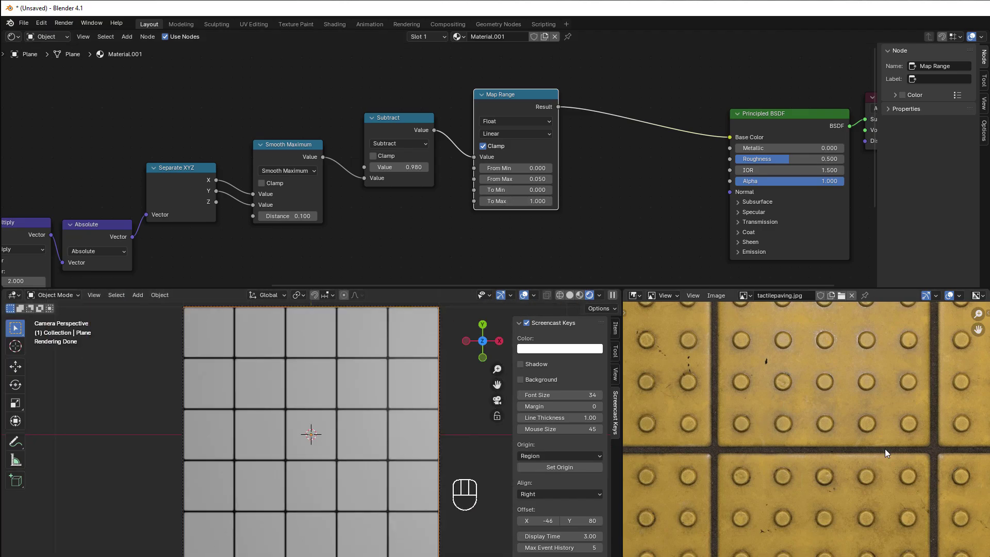
pyautogui.scroll(-3, 897, 449)
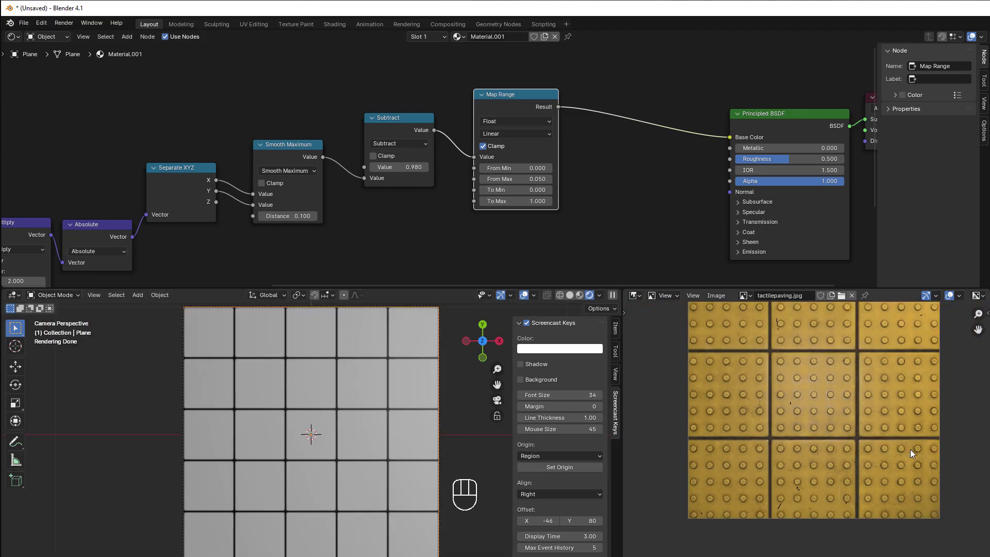
pyautogui.scroll(3, 911, 450)
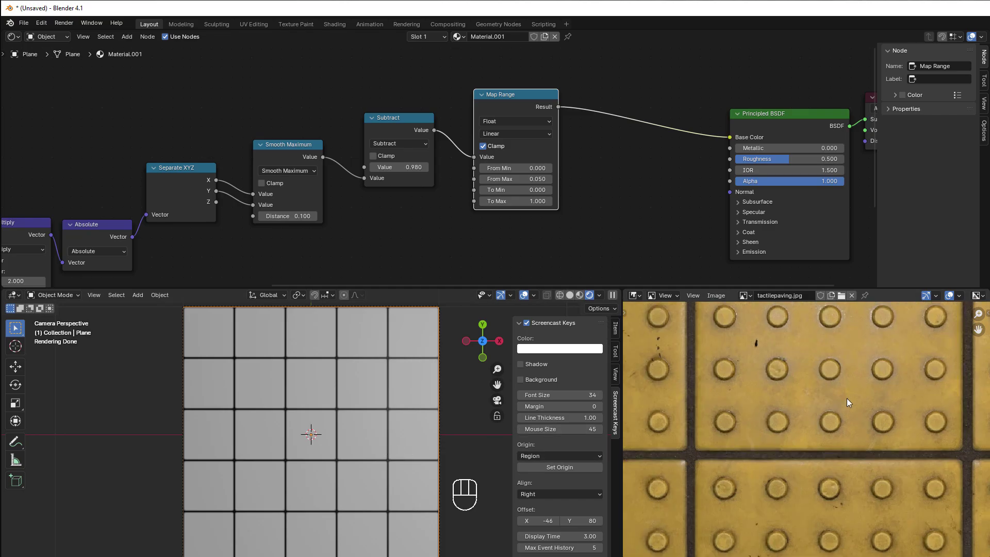
pyautogui.scroll(3, 848, 402)
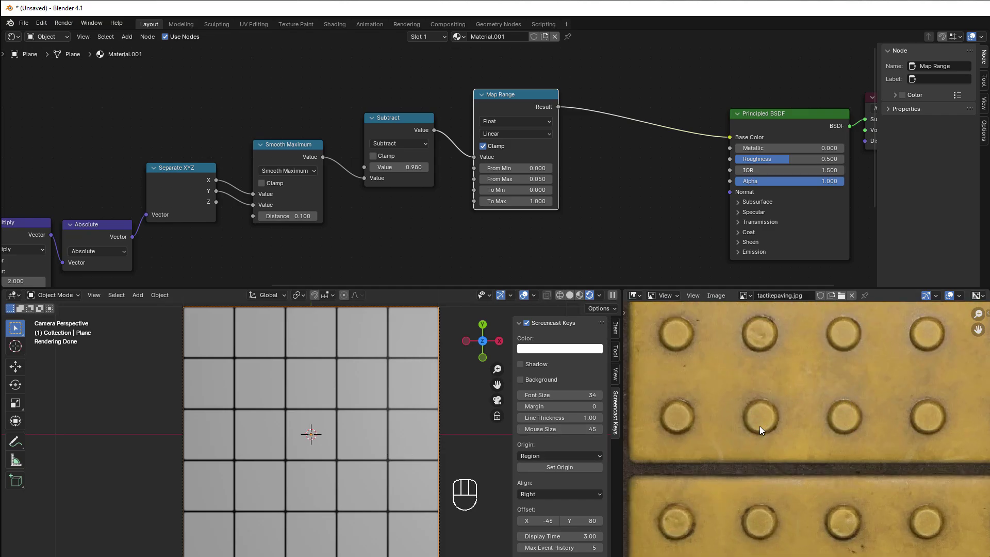
pyautogui.scroll(-3, 431, 247)
pyautogui.moveTo(426, 248); pyautogui.dragTo(720, 160, button='middle')
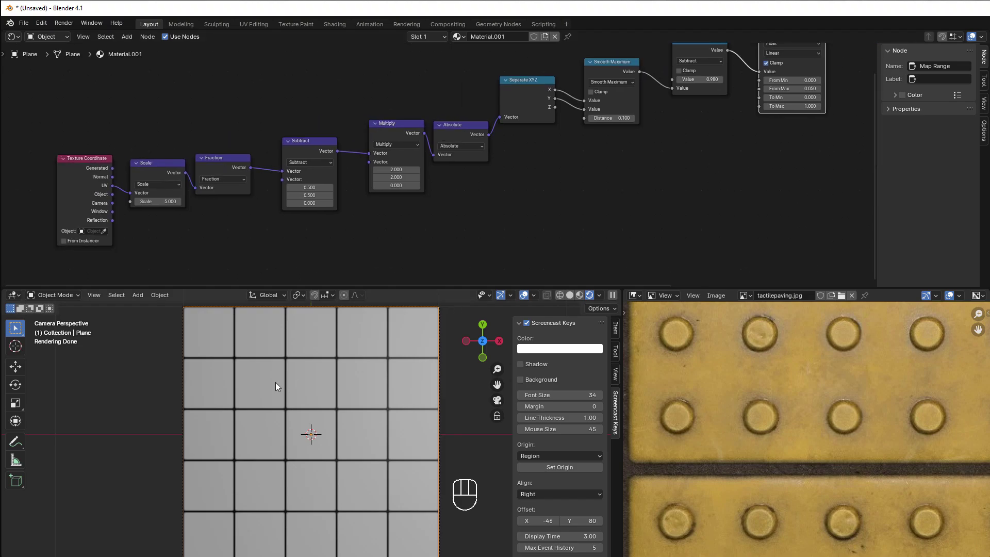
# Branch a Vector Math Scale node off the Fraction node's output and set its scale to 5.
pyautogui.scroll(-2, 757, 408)
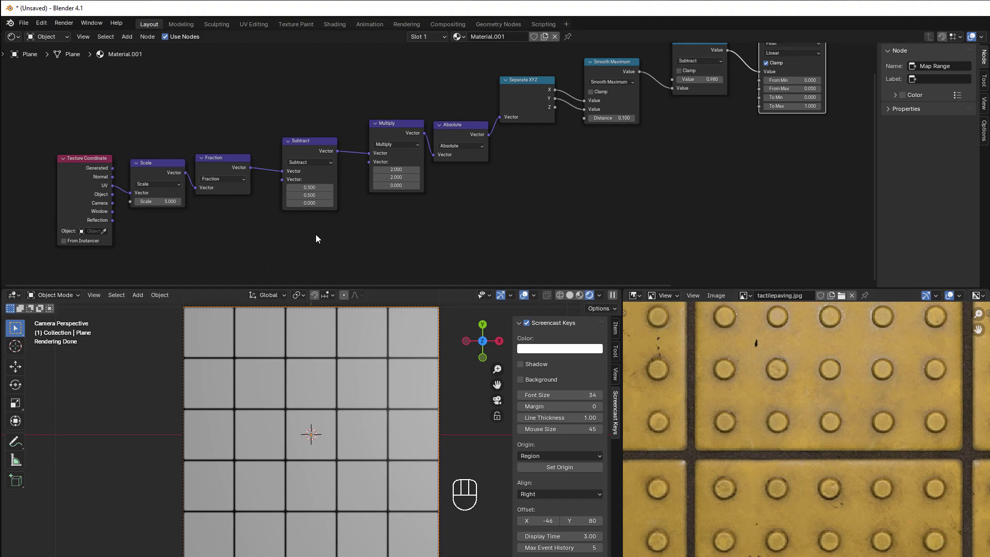
pyautogui.scroll(2, 317, 235)
pyautogui.moveTo(316, 235); pyautogui.dragTo(546, 202, button='middle')
pyautogui.moveTo(300, 80); pyautogui.dragTo(453, 225)
pyautogui.moveTo(170, 81); pyautogui.dragTo(284, 133)
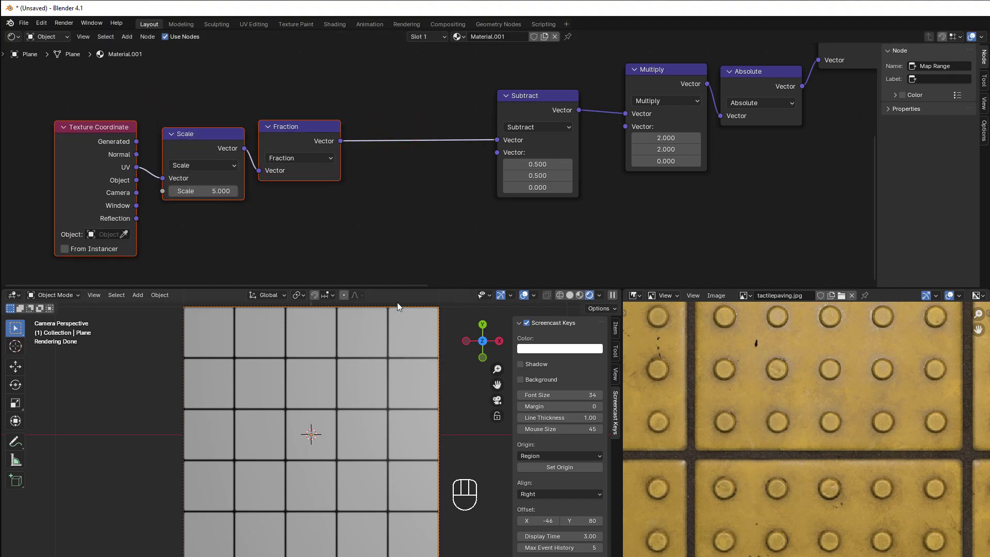
pyautogui.moveTo(367, 197); pyautogui.dragTo(337, 184, button='middle')
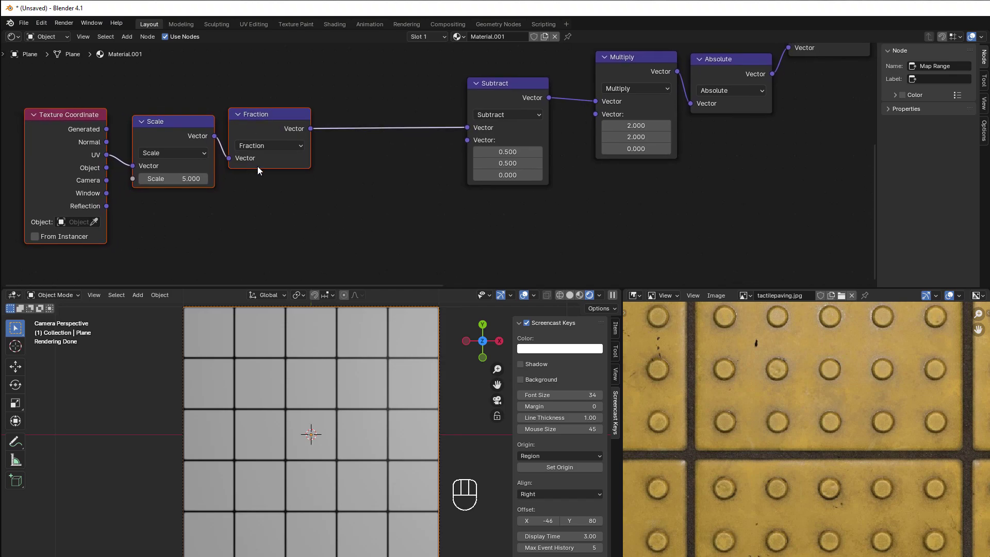
pyautogui.moveTo(312, 128); pyautogui.dragTo(403, 218)
pyautogui.write('scal')
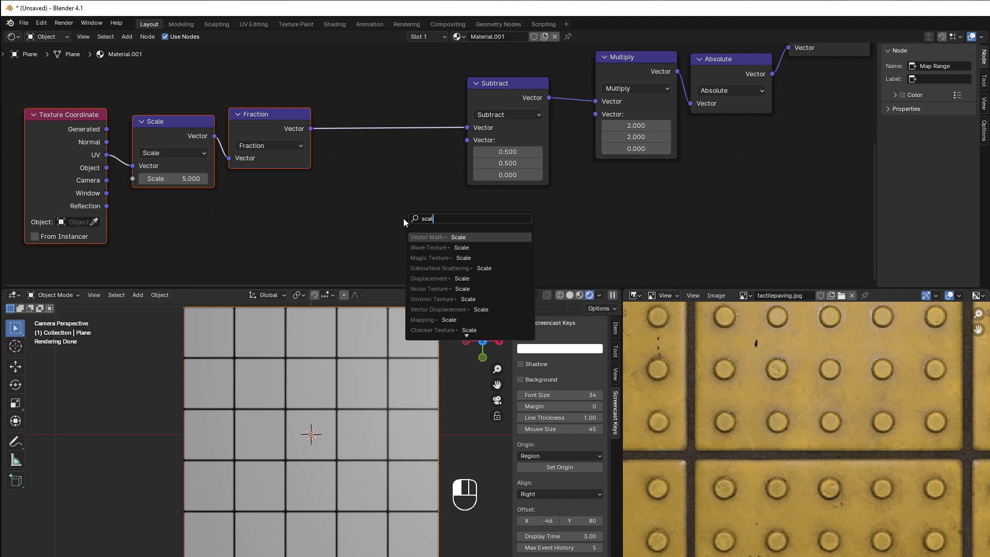
pyautogui.click(427, 237)
pyautogui.doubleClick(413, 258)
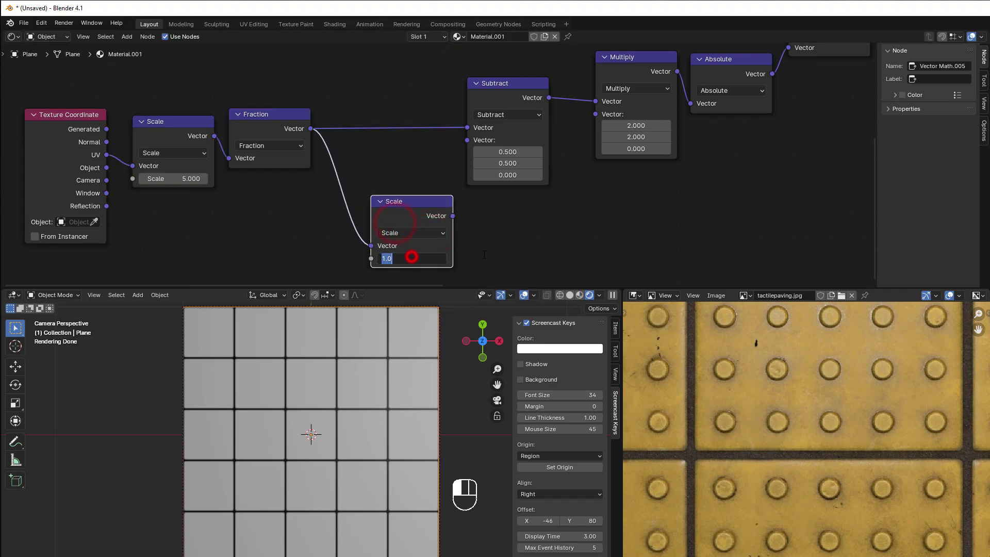
pyautogui.write('5')
pyautogui.press('Return')
# Duplicate the Fraction node beside the new Scale node and feed the Scale output into it.
pyautogui.moveTo(504, 258); pyautogui.dragTo(442, 243, button='middle')
pyautogui.scroll(1, 442, 243)
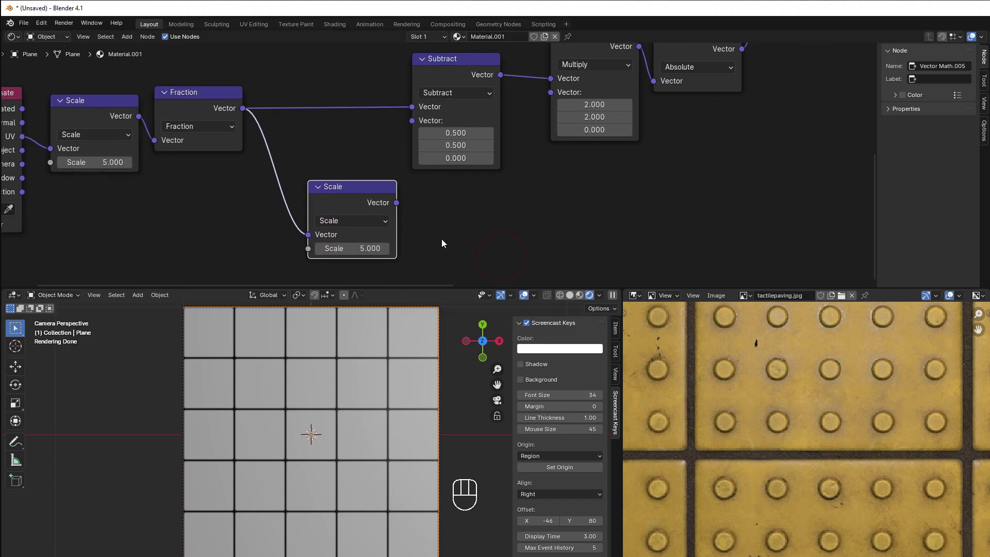
pyautogui.click(201, 94)
pyautogui.hotkey('shift', 'd')
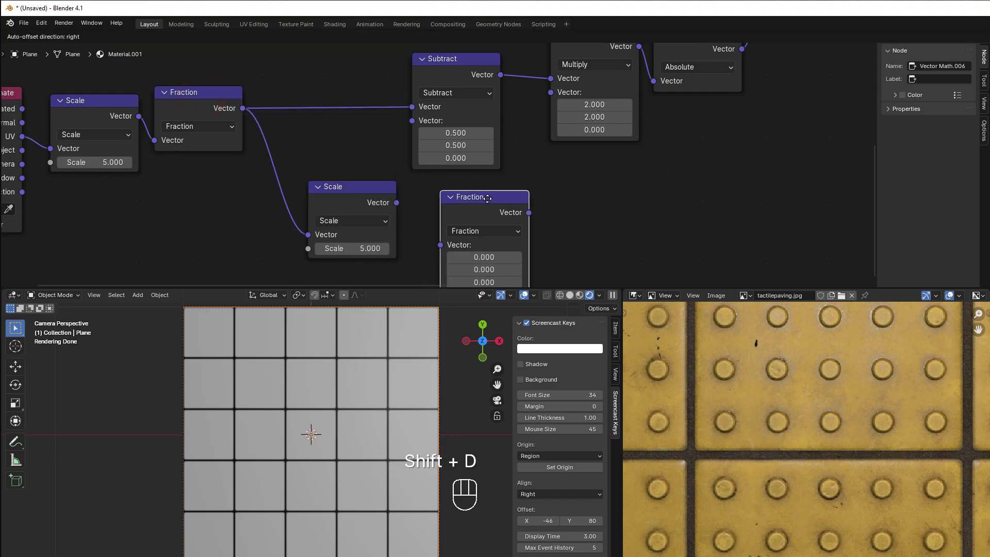
pyautogui.click(488, 198)
pyautogui.moveTo(397, 203); pyautogui.dragTo(442, 245)
pyautogui.scroll(-3, 649, 236)
pyautogui.moveTo(637, 234); pyautogui.dragTo(600, 249, button='middle')
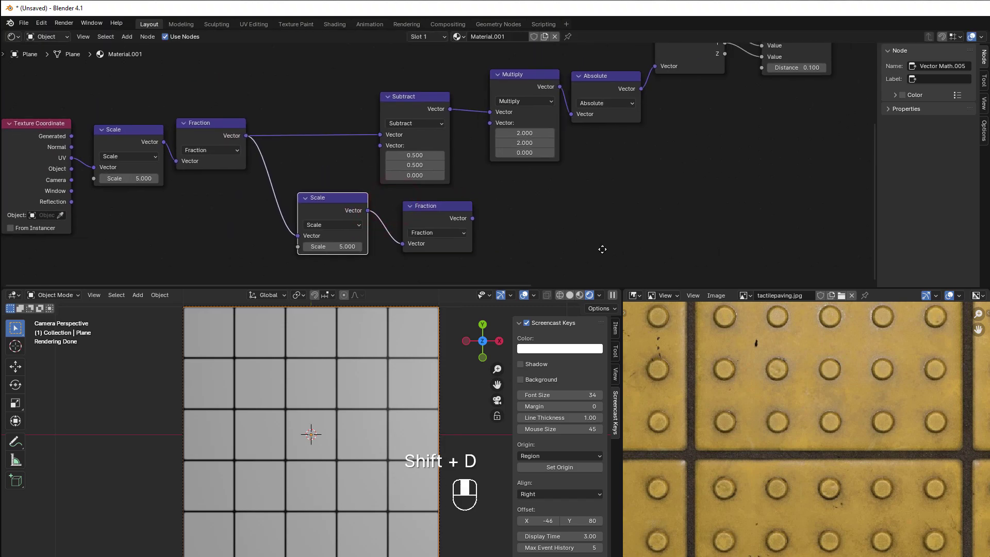
pyautogui.scroll(2, 599, 249)
pyautogui.moveTo(436, 233); pyautogui.dragTo(425, 231)
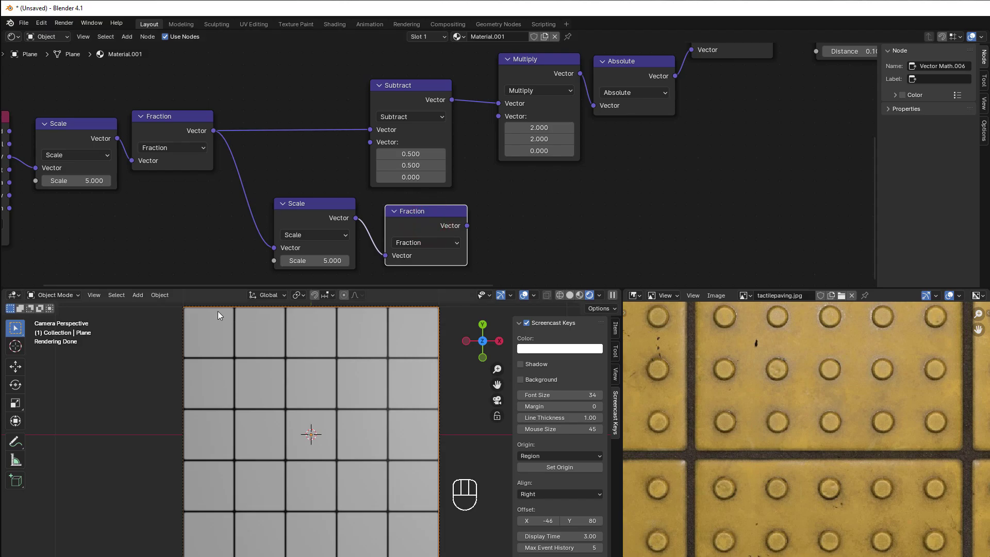
pyautogui.moveTo(518, 230); pyautogui.dragTo(482, 246, button='middle')
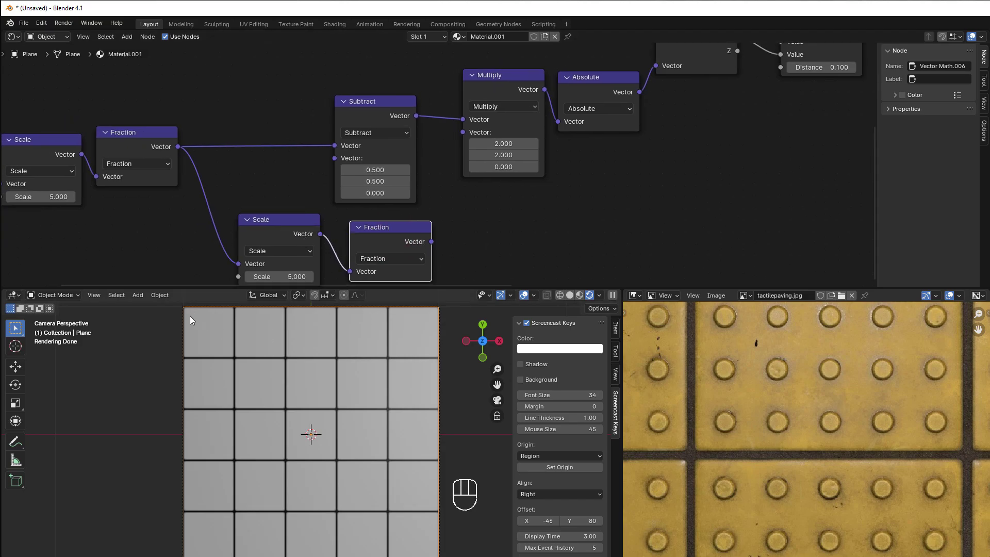
# Duplicate the vector Subtract and Multiply nodes together into the lower branch and connect the second Fraction node to the copied Subtract.
pyautogui.scroll(-2, 449, 217)
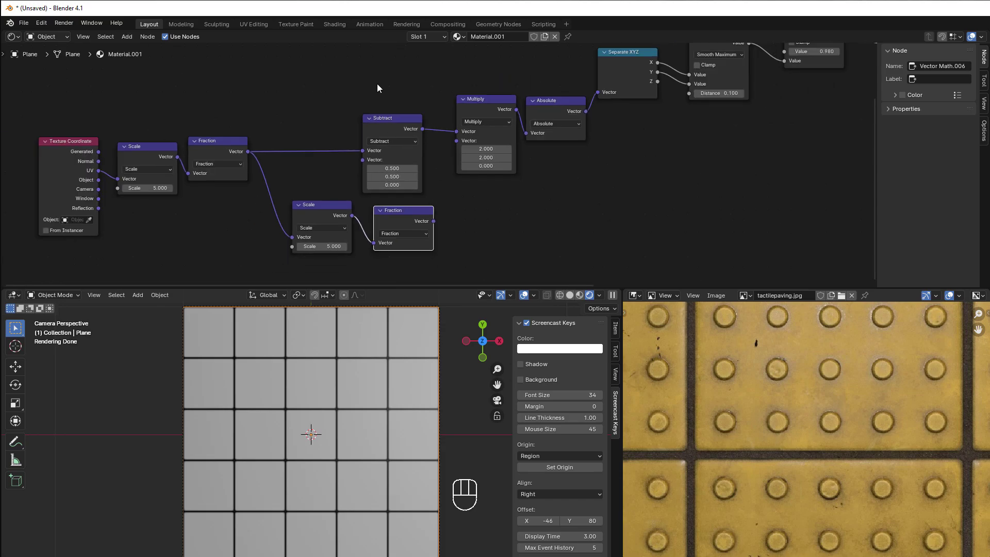
pyautogui.moveTo(376, 84); pyautogui.dragTo(475, 137)
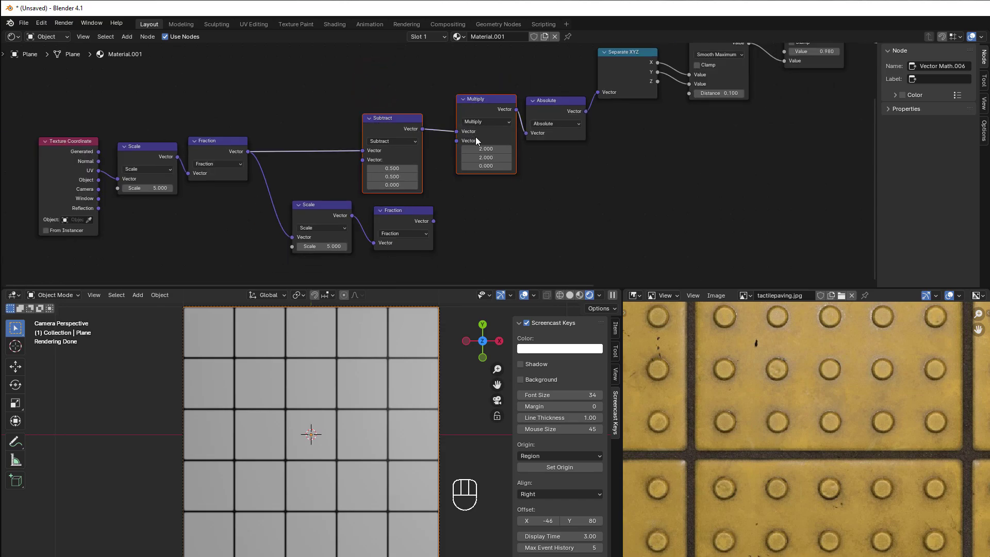
pyautogui.press('shift')
pyautogui.hotkey('shift', 'd')
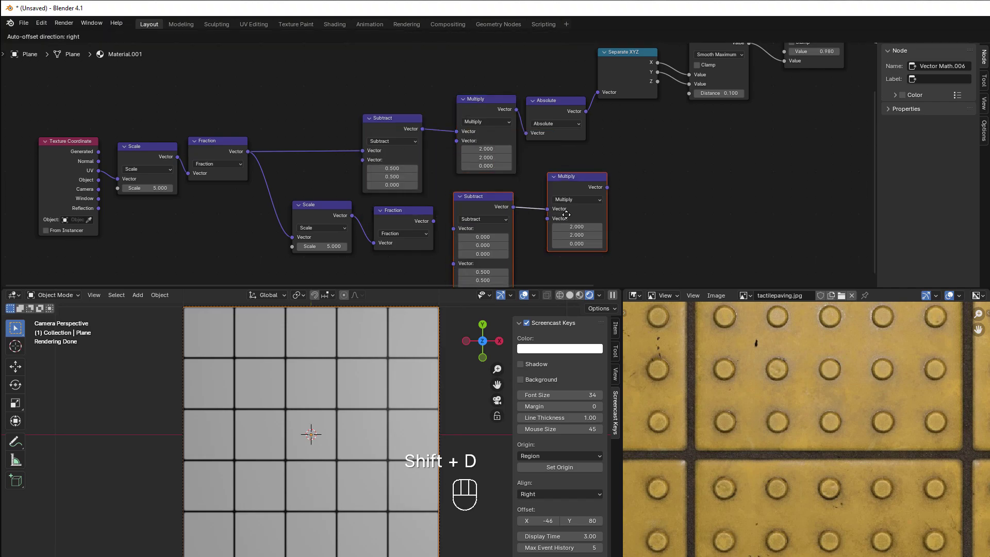
pyautogui.click(566, 211)
pyautogui.moveTo(434, 220); pyautogui.dragTo(454, 230)
# Add a Vector Math Length node after the lower Multiply node and connect its value to the Principled BSDF Base Color.
pyautogui.moveTo(612, 214); pyautogui.dragTo(506, 220, button='middle')
pyautogui.scroll(2, 516, 211)
pyautogui.moveTo(493, 194); pyautogui.dragTo(535, 198)
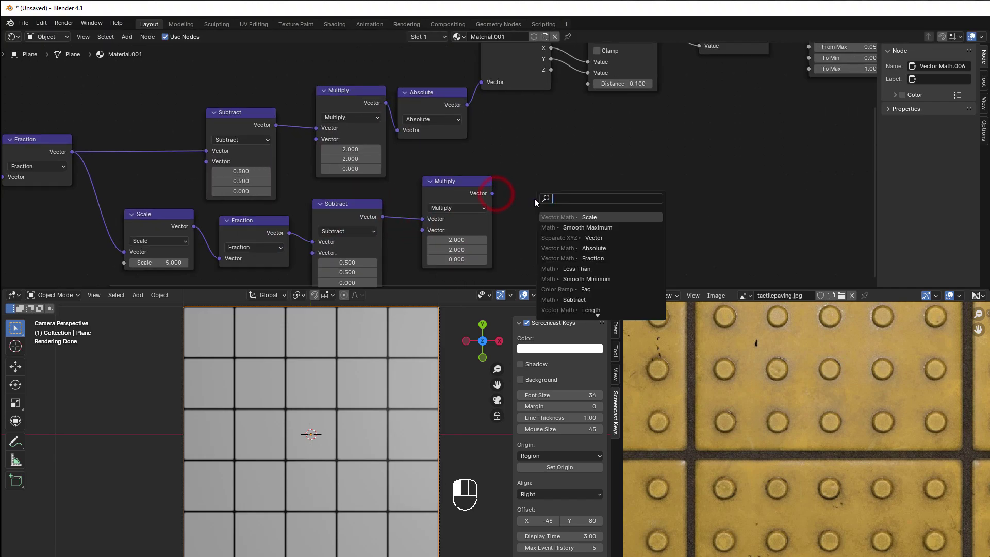
pyautogui.write('length')
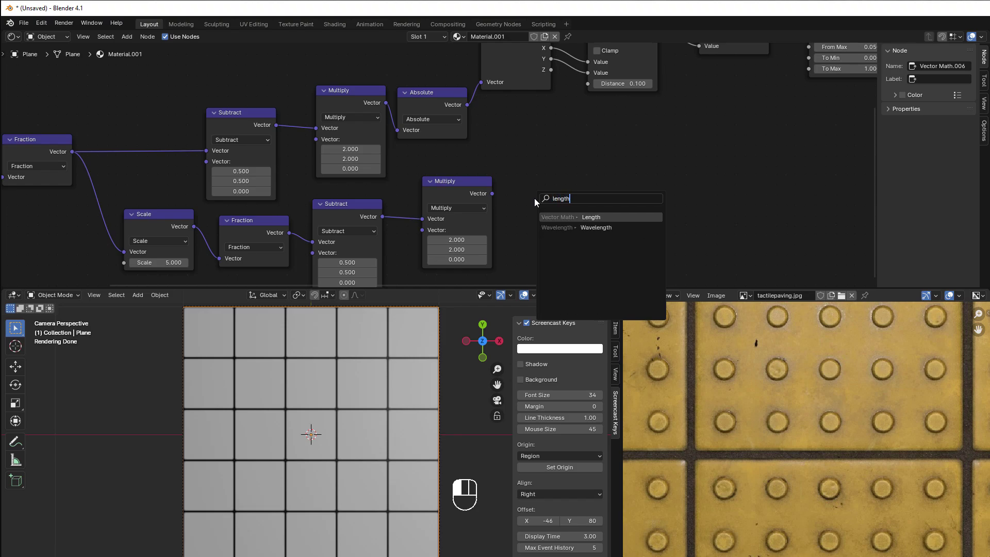
pyautogui.click(571, 216)
pyautogui.scroll(-3, 577, 212)
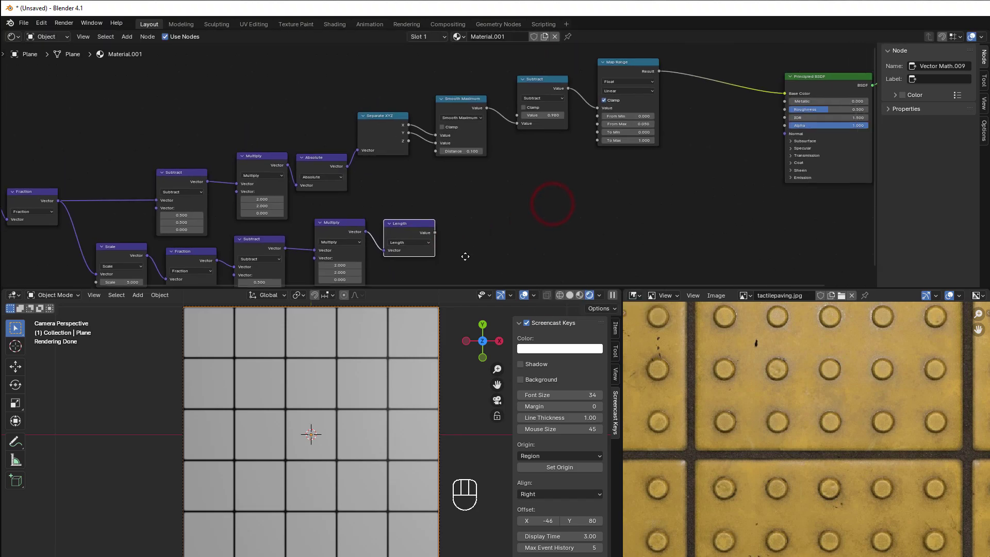
pyautogui.moveTo(435, 232); pyautogui.dragTo(784, 94)
pyautogui.scroll(4, 228, 455)
pyautogui.scroll(-2, 193, 382)
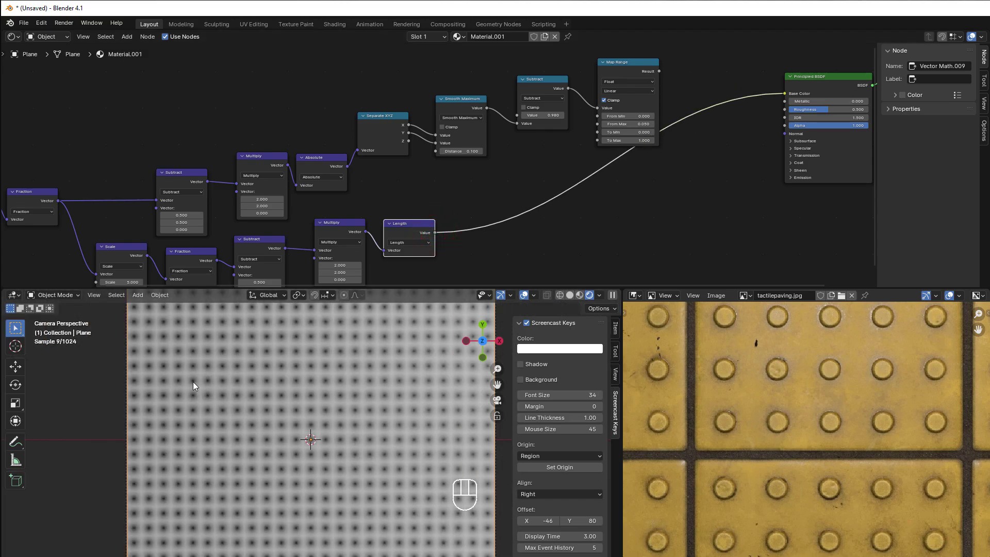
pyautogui.scroll(3, 250, 393)
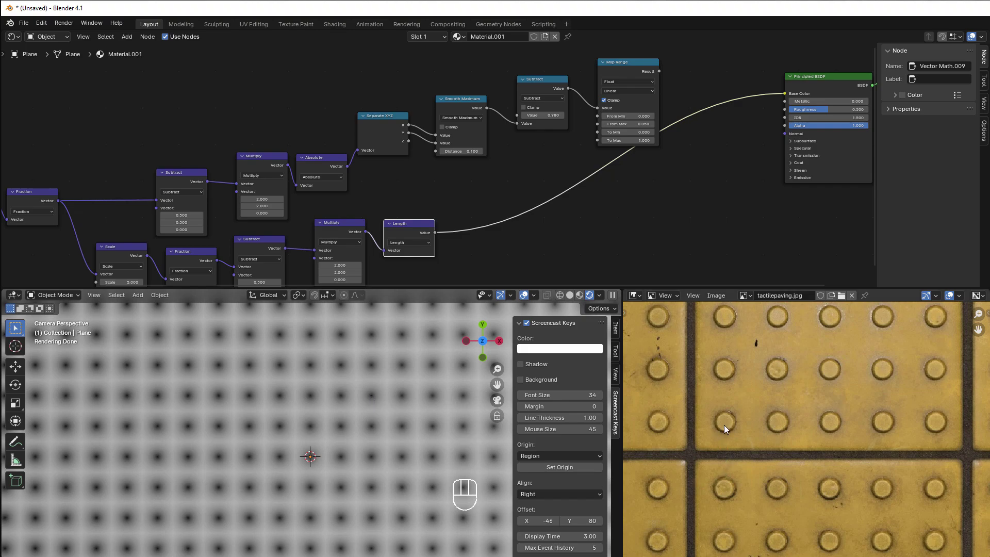
# Duplicate the 0.980 Subtract node and insert the copy between Length and Base Color, with Length feeding its second value.
pyautogui.scroll(3, 448, 249)
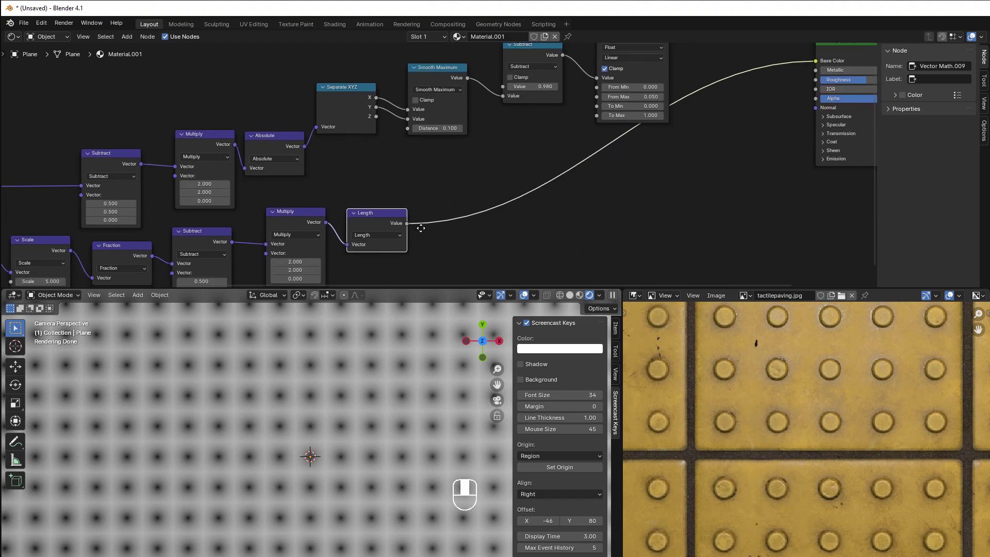
pyautogui.moveTo(431, 200); pyautogui.dragTo(436, 227, button='middle')
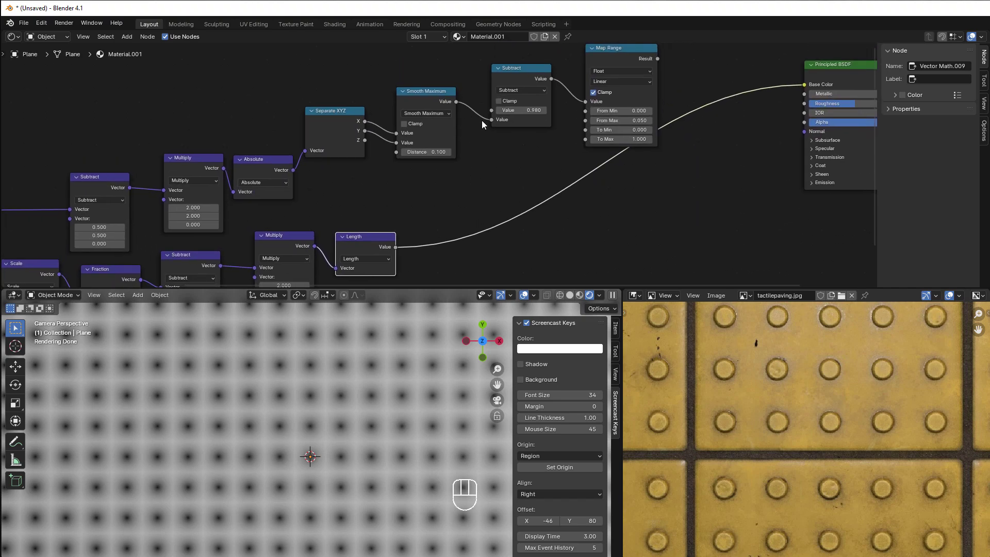
pyautogui.click(513, 75)
pyautogui.hotkey('shift', 'd')
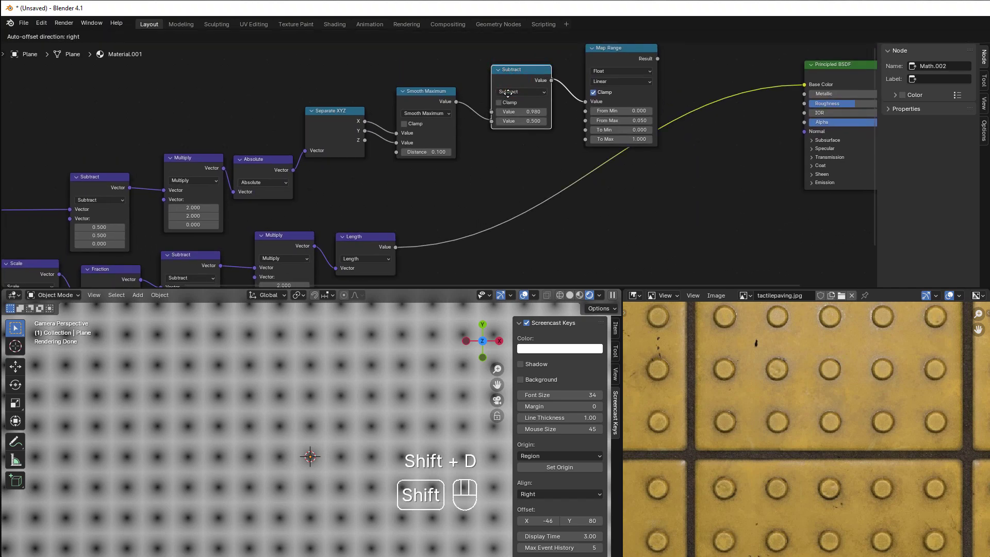
pyautogui.click(450, 199)
pyautogui.moveTo(430, 237); pyautogui.dragTo(430, 252)
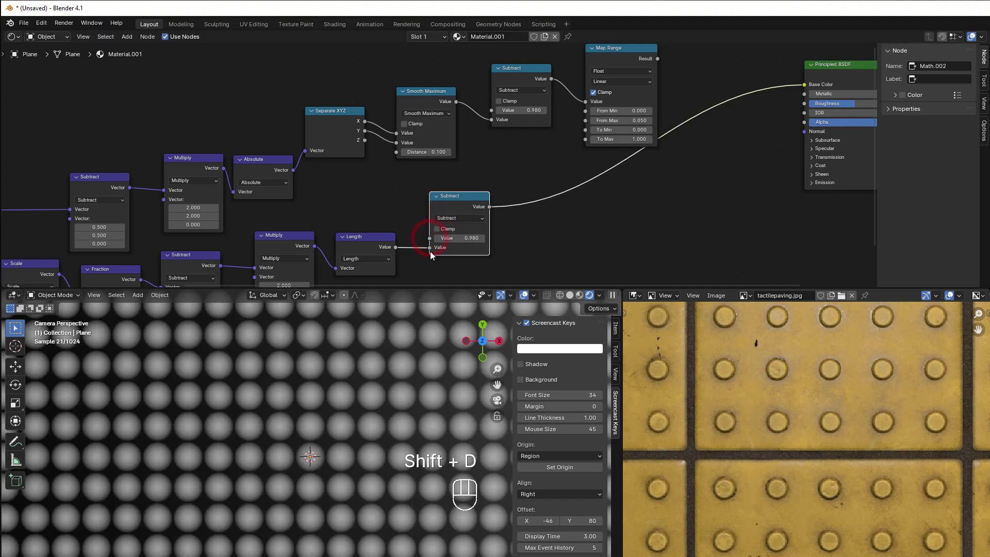
# Lower the first value of the Subtract node after Length to 0.7 to shrink the dots.
pyautogui.doubleClick(446, 238)
pyautogui.write('0.98')
pyautogui.click(561, 261)
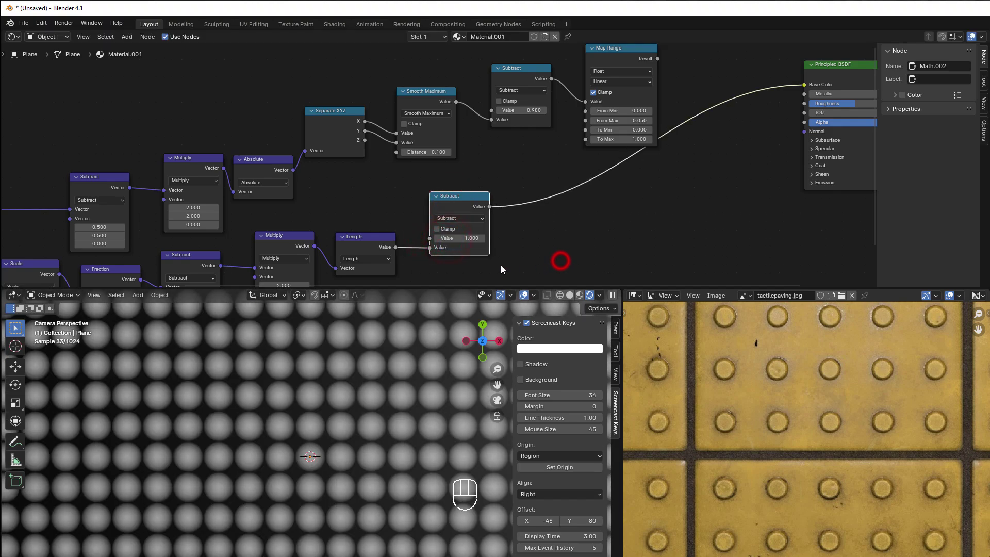
pyautogui.moveTo(459, 239); pyautogui.dragTo(450, 240)
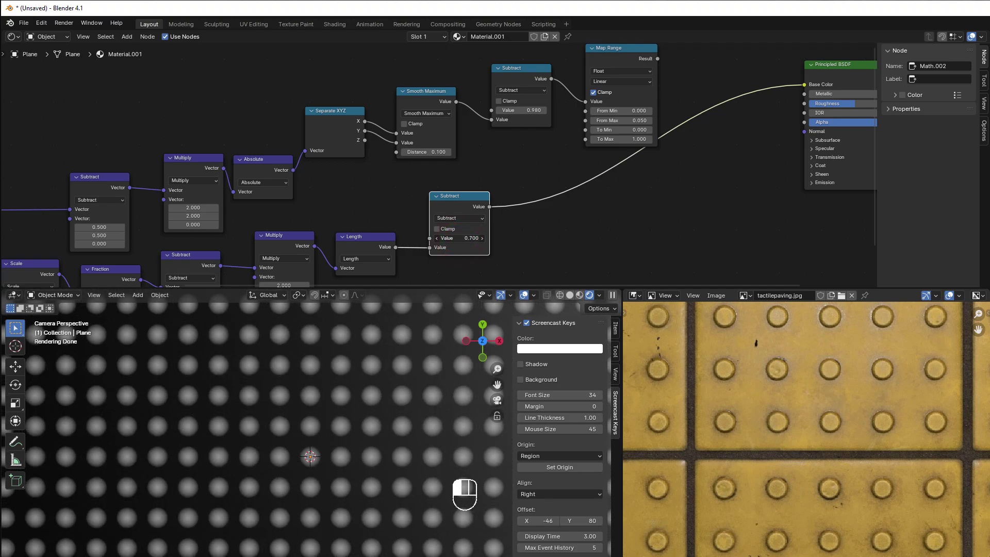
pyautogui.scroll(2, 366, 476)
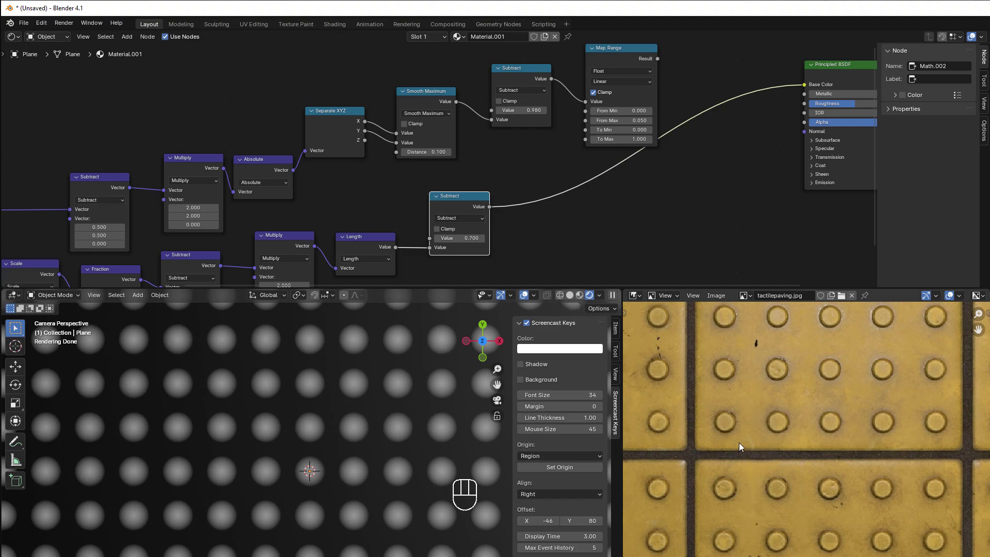
# Duplicate the Map Range node and insert the copy between the lower Subtract node and Base Color.
pyautogui.scroll(2, 756, 416)
pyautogui.scroll(-3, 569, 238)
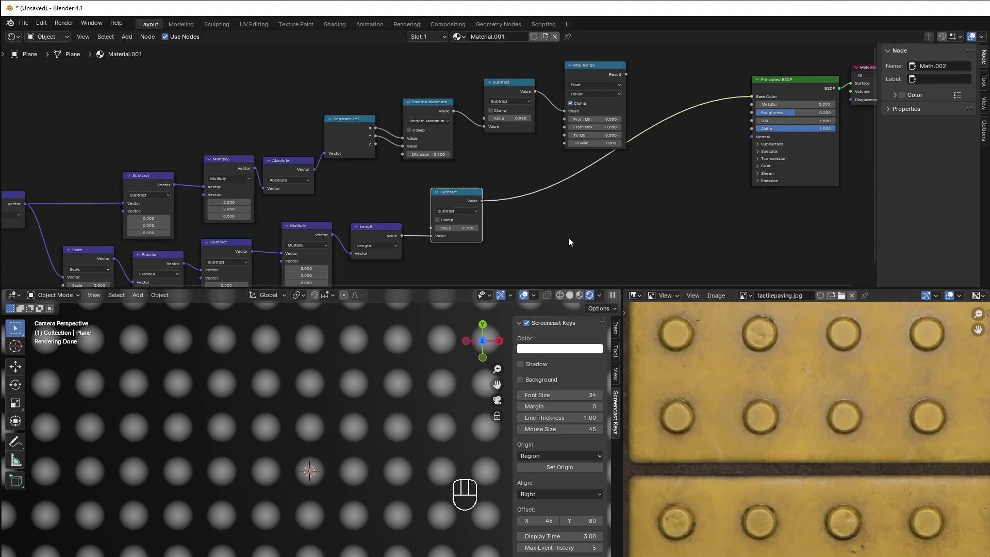
pyautogui.click(552, 72)
pyautogui.hotkey('shift', 'd')
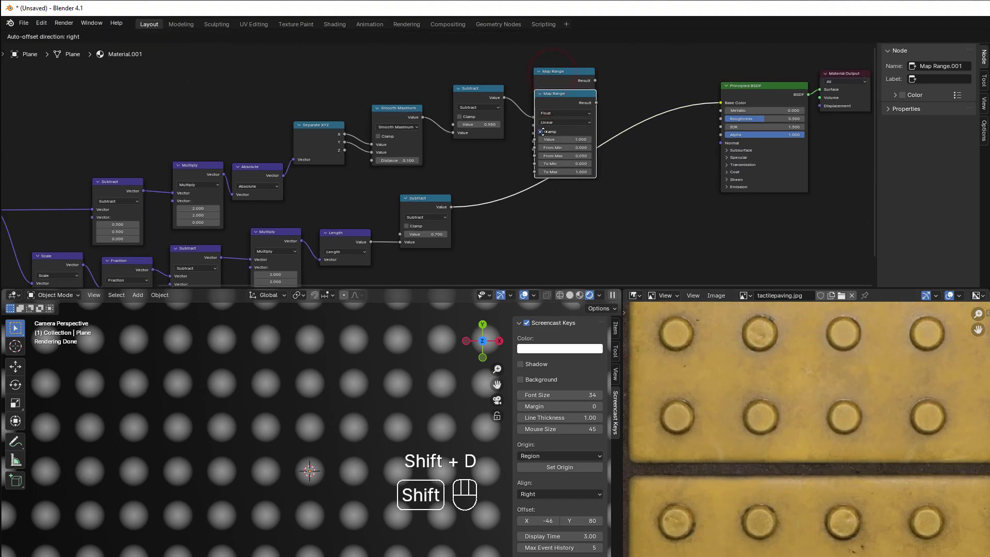
pyautogui.click(514, 193)
pyautogui.scroll(2, 494, 243)
pyautogui.moveTo(494, 242); pyautogui.dragTo(468, 192, button='middle')
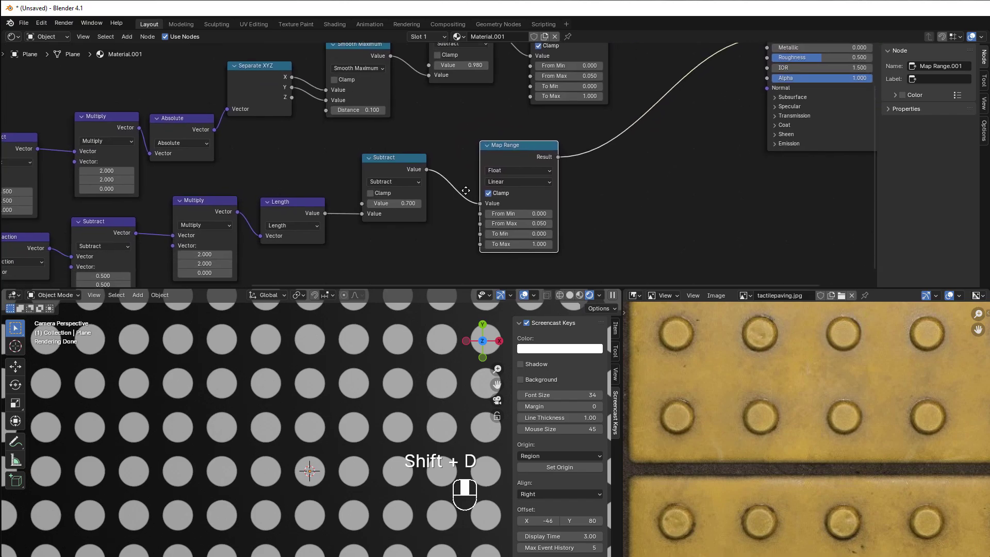
# Set the lower Map Range node's From Max to 0.2 to soften the stud edges.
pyautogui.scroll(1, 468, 192)
pyautogui.click(560, 223)
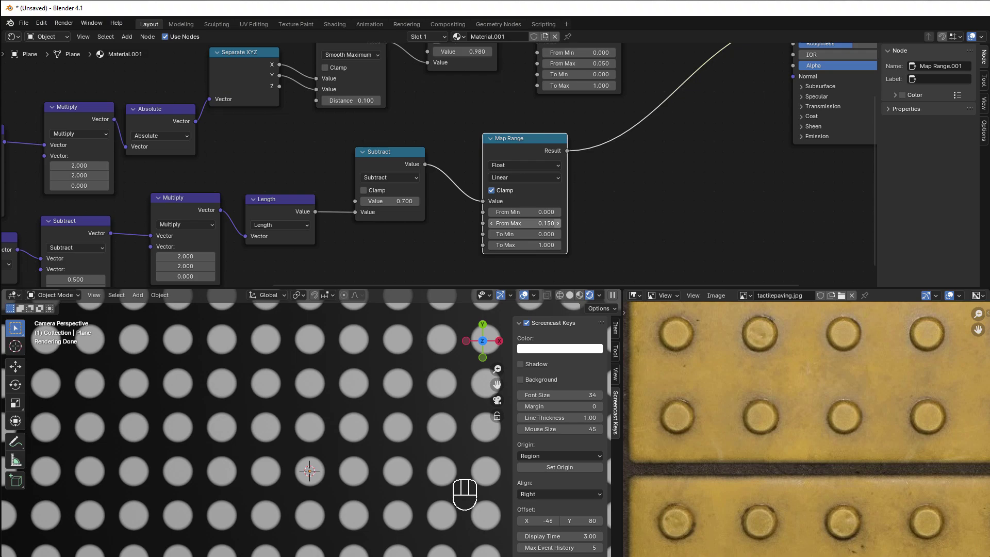
pyautogui.click(558, 223)
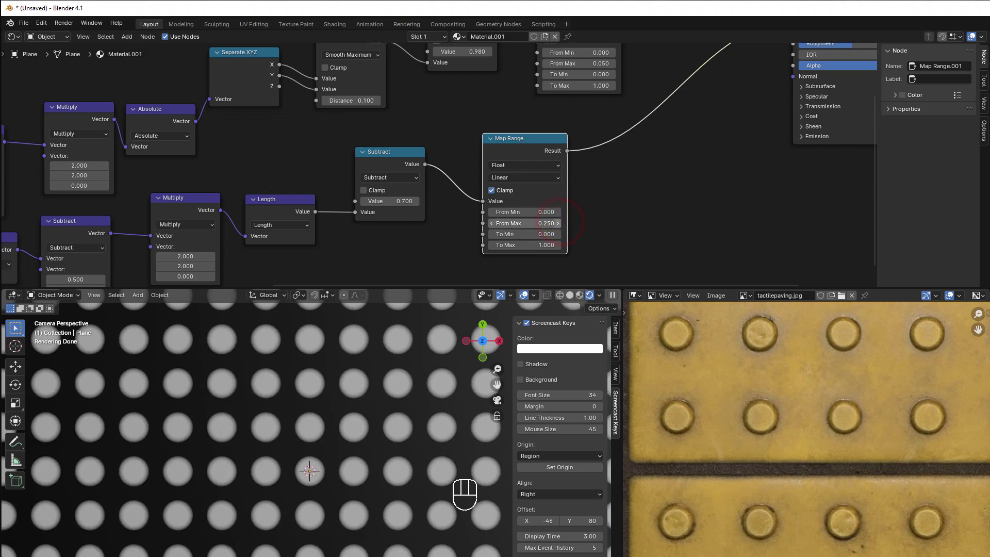
pyautogui.click(530, 224)
pyautogui.moveTo(500, 225); pyautogui.dragTo(557, 233)
pyautogui.press('BackSpace')
pyautogui.press('Return')
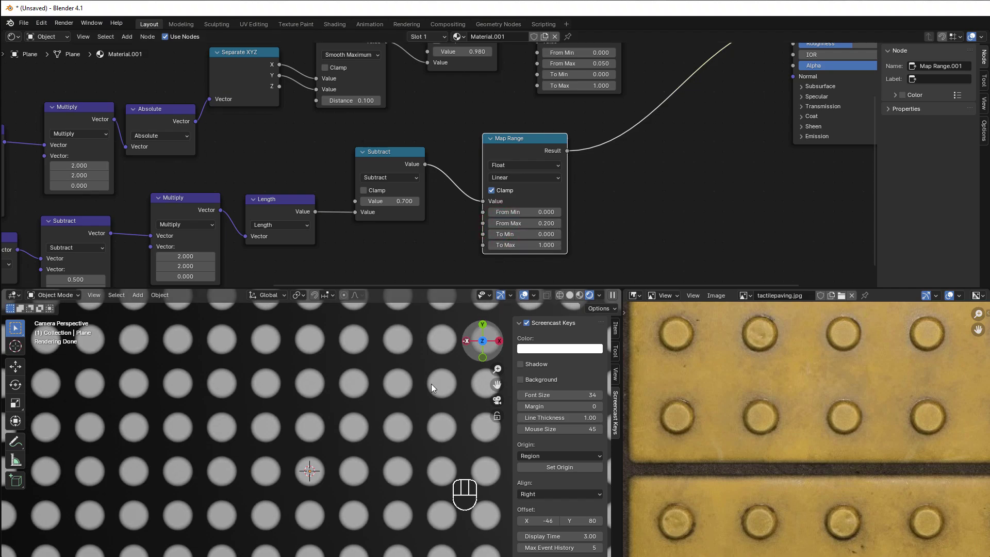
# Set the interpolation type of the tile grid's Map Range node to Smoother Step.
pyautogui.scroll(-4, 317, 442)
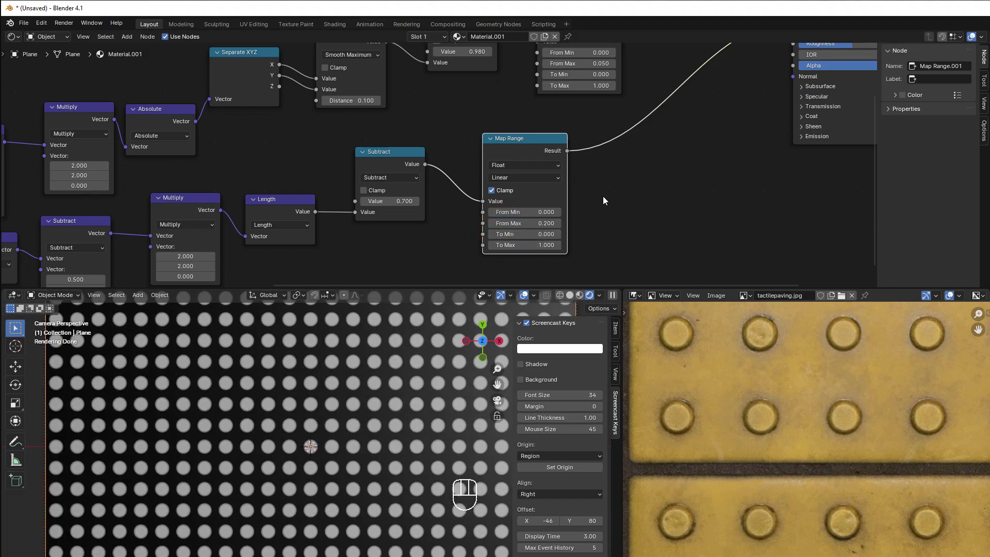
pyautogui.scroll(-3, 609, 193)
pyautogui.moveTo(610, 194); pyautogui.dragTo(608, 246, button='middle')
pyautogui.scroll(1, 608, 246)
pyautogui.scroll(3, 604, 227)
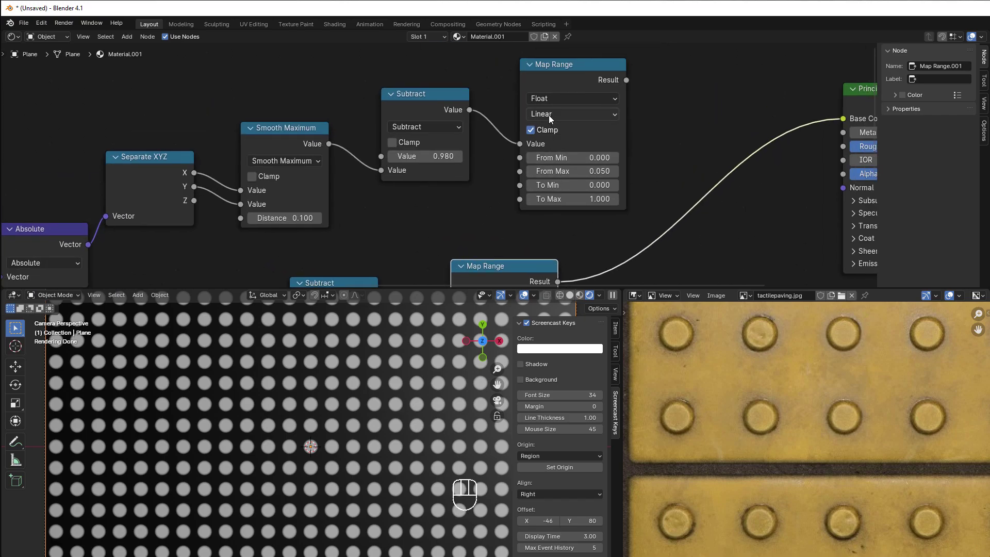
pyautogui.click(547, 113)
pyautogui.click(562, 186)
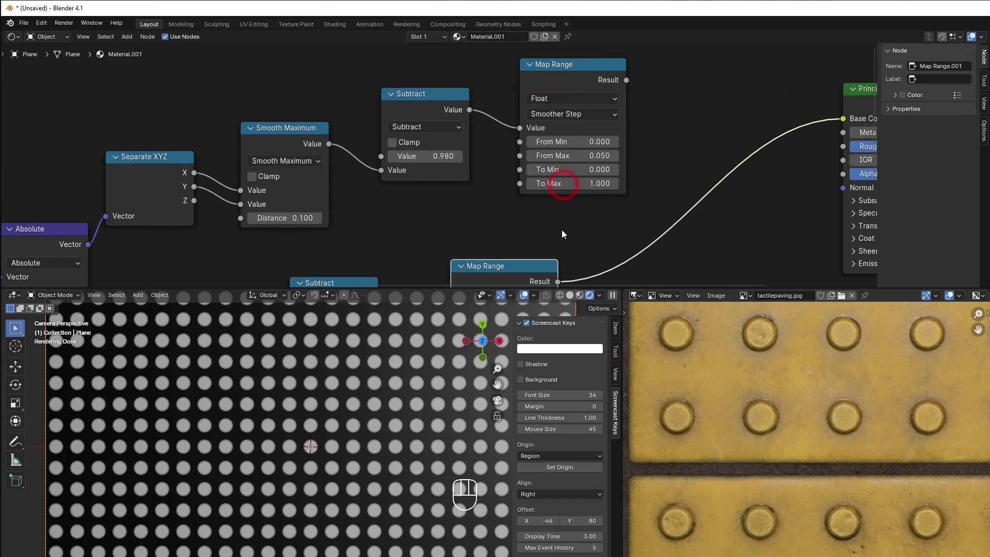
# Set the interpolation type of the studs' Map Range node to Smoother Step.
pyautogui.moveTo(562, 230); pyautogui.dragTo(550, 108, button='middle')
pyautogui.click(485, 183)
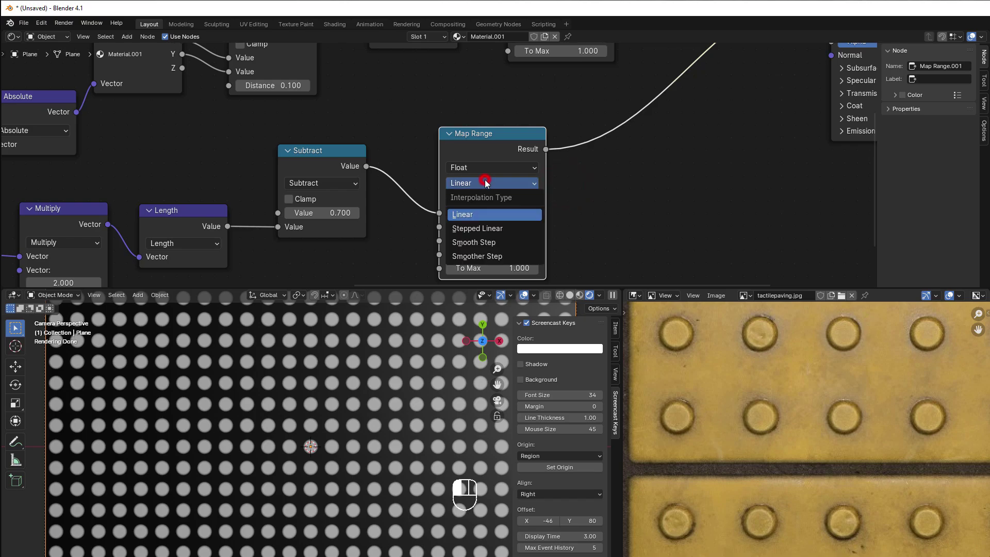
pyautogui.click(489, 257)
pyautogui.scroll(7, 369, 437)
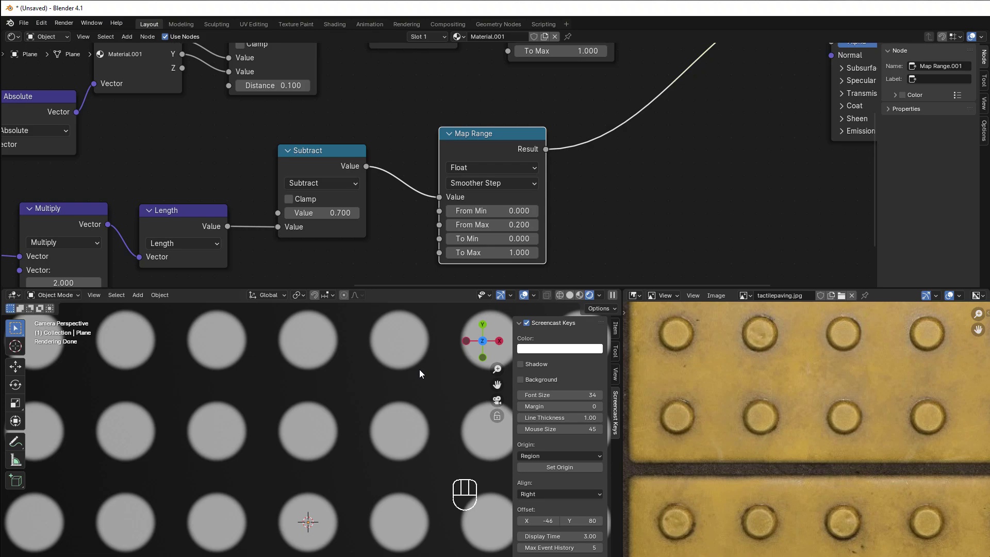
# Lower the first value of the Subtract node after Length to 0.5 to make the studs smaller.
pyautogui.scroll(-6, 421, 370)
pyautogui.scroll(-2, 363, 244)
pyautogui.moveTo(364, 244); pyautogui.dragTo(451, 263, button='middle')
pyautogui.click(399, 212)
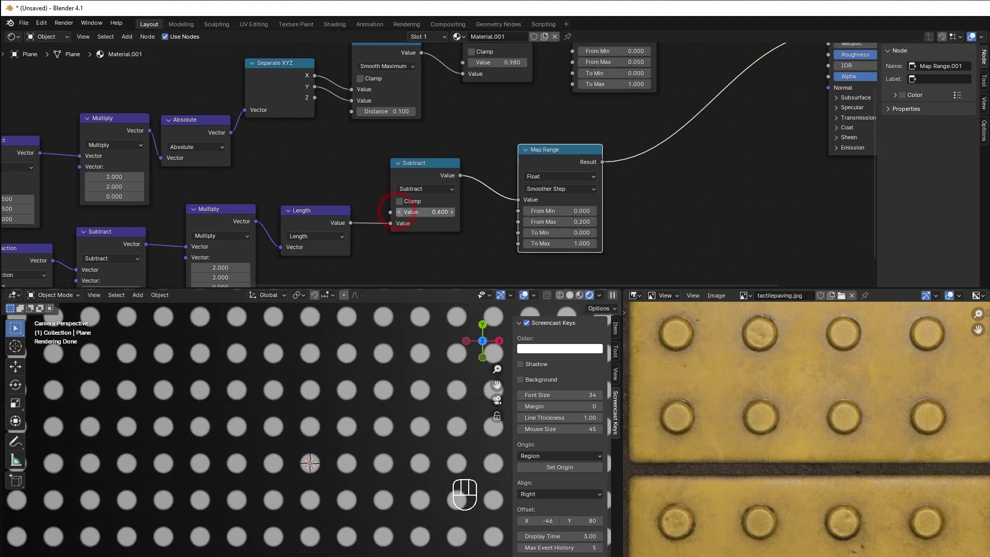
pyautogui.click(398, 212)
pyautogui.scroll(-2, 370, 433)
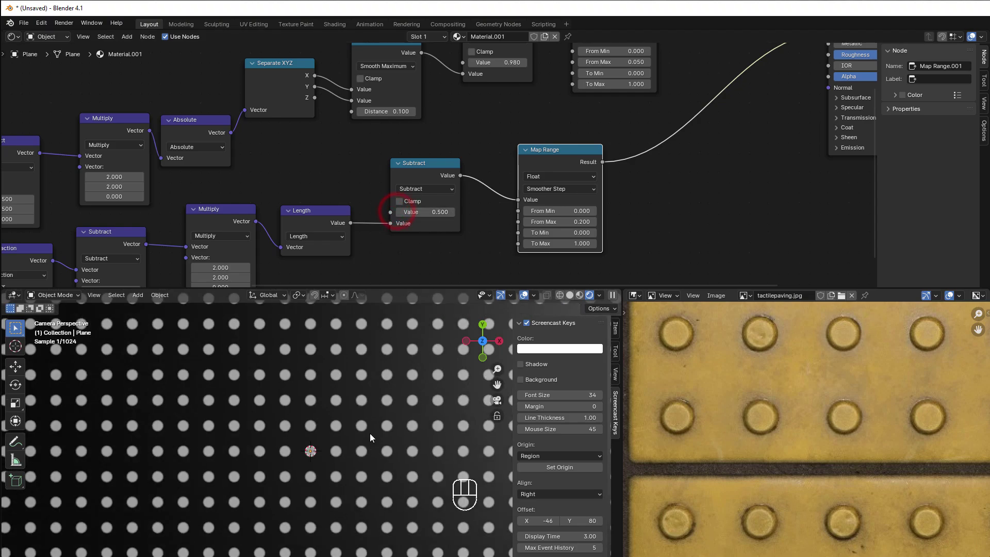
pyautogui.scroll(4, 370, 433)
# Insert an Add Math node before Base Color and feed it the results of the tile grid and stud Map Range nodes.
pyautogui.scroll(-6, 556, 261)
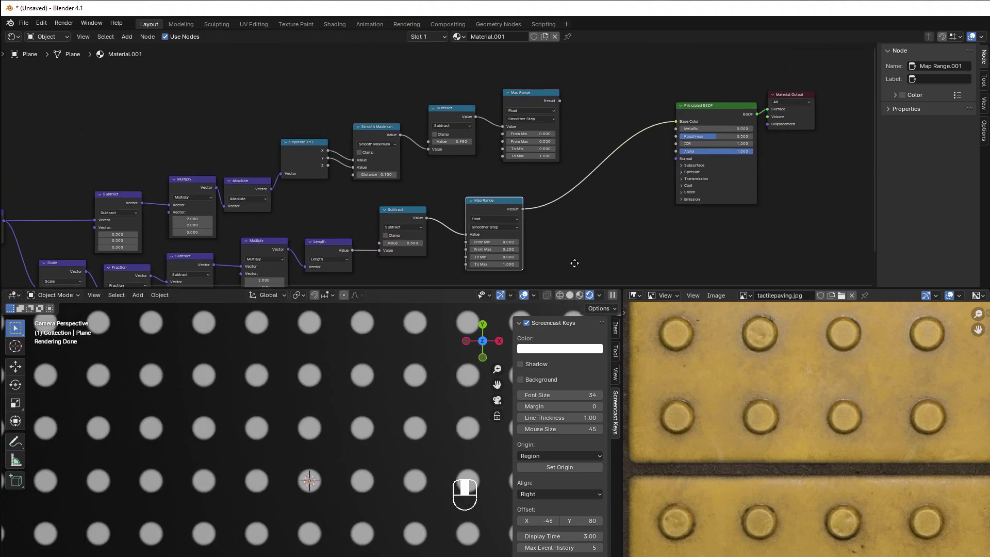
pyautogui.moveTo(560, 240); pyautogui.dragTo(521, 229, button='middle')
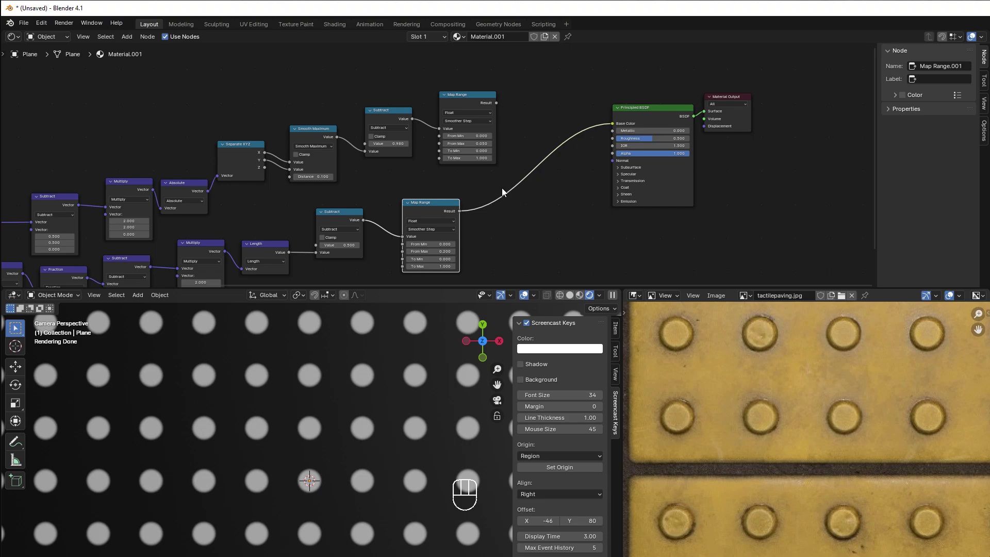
pyautogui.moveTo(389, 181); pyautogui.dragTo(435, 174, button='middle')
pyautogui.moveTo(298, 192); pyautogui.dragTo(192, 221, button='middle')
pyautogui.scroll(1, 415, 157)
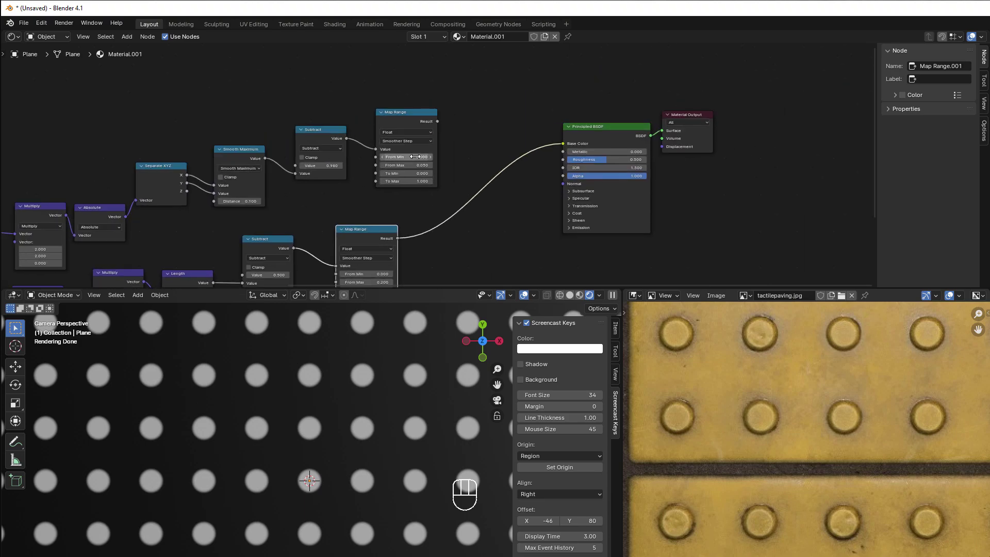
pyautogui.hotkey('shift', 'a')
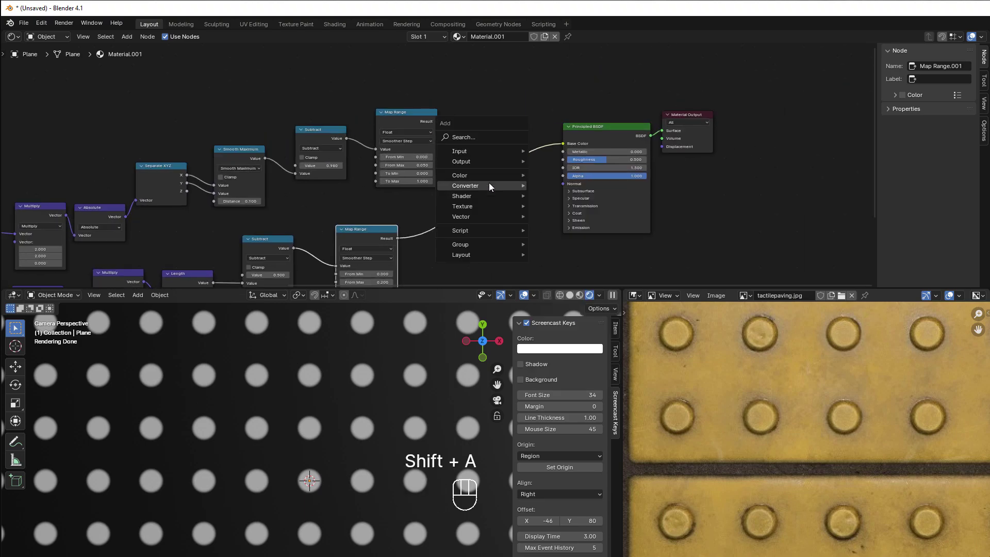
pyautogui.moveTo(489, 186)
pyautogui.click(575, 258)
pyautogui.click(485, 133)
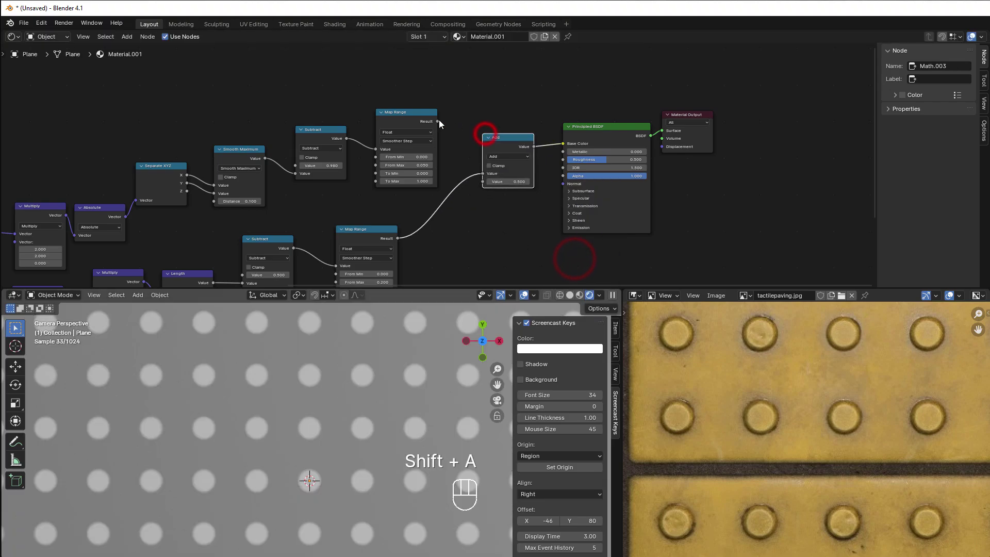
pyautogui.moveTo(437, 122); pyautogui.dragTo(482, 173)
pyautogui.moveTo(397, 238); pyautogui.dragTo(485, 182)
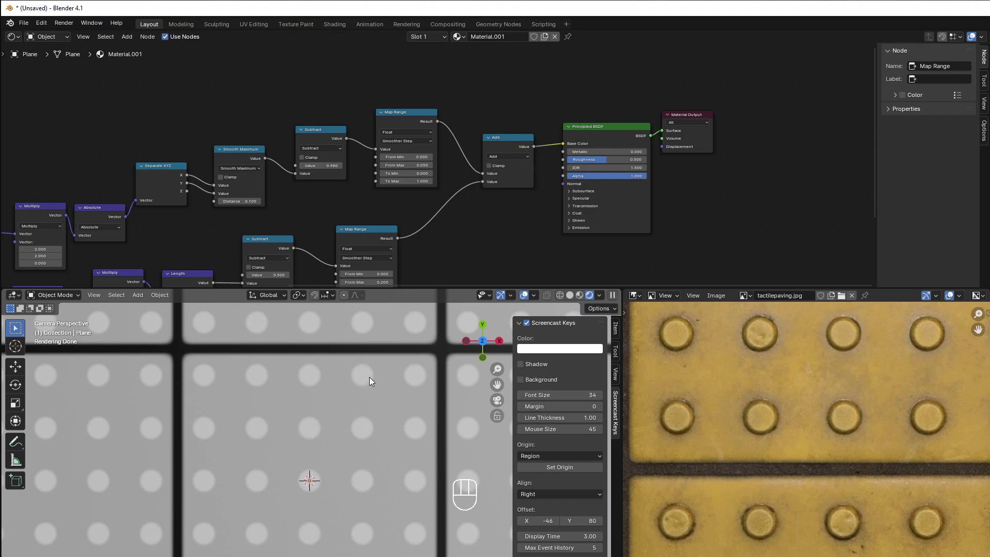
# Move the Principled BSDF and Material Output nodes together away from the Add node to make room.
pyautogui.scroll(1, 535, 205)
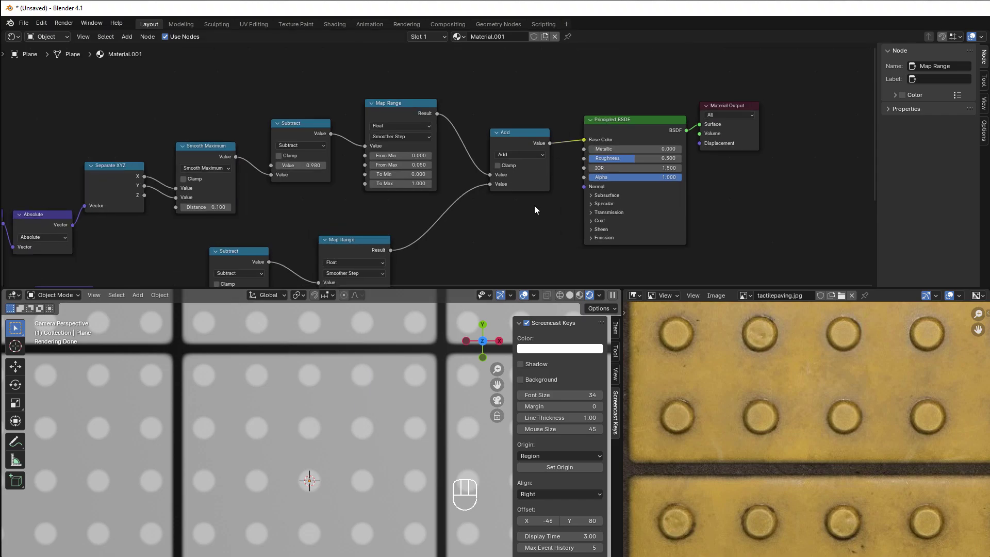
pyautogui.moveTo(534, 205); pyautogui.dragTo(444, 207, button='middle')
pyautogui.moveTo(572, 66); pyautogui.dragTo(674, 164)
pyautogui.moveTo(591, 134); pyautogui.dragTo(667, 135)
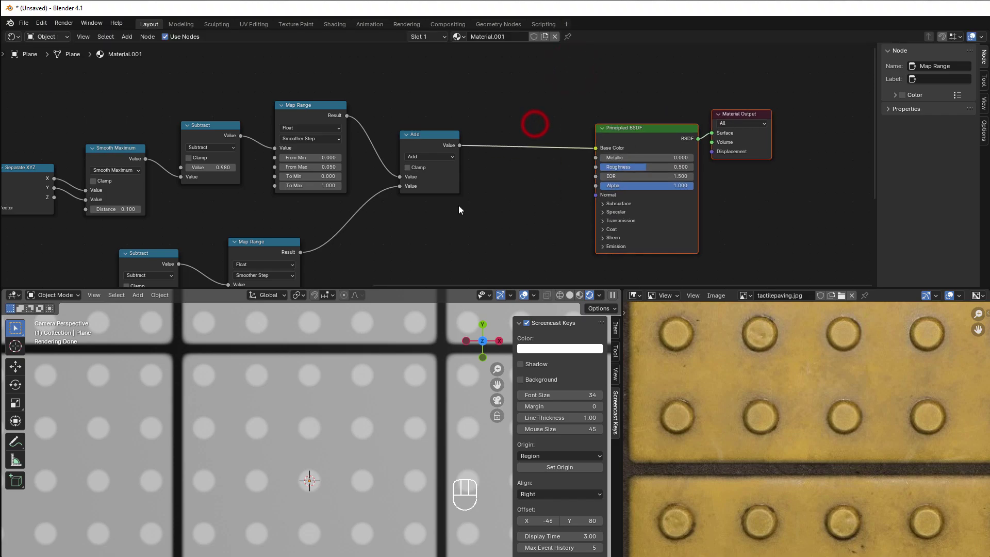
# Duplicate the tile grid's Map Range node and insert the copy between the Add node and Base Color.
pyautogui.moveTo(459, 206); pyautogui.dragTo(617, 199, button='middle')
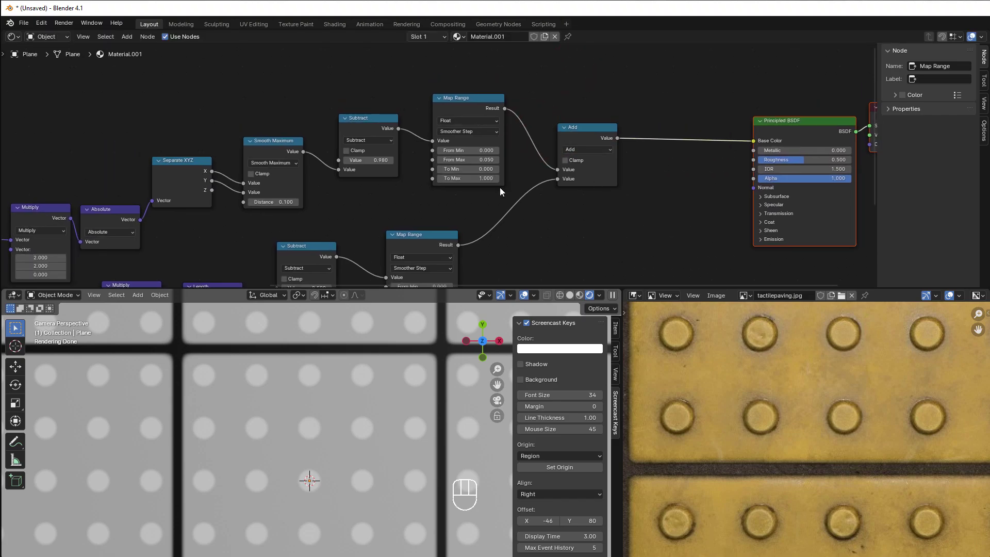
pyautogui.moveTo(484, 208); pyautogui.dragTo(462, 136, button='middle')
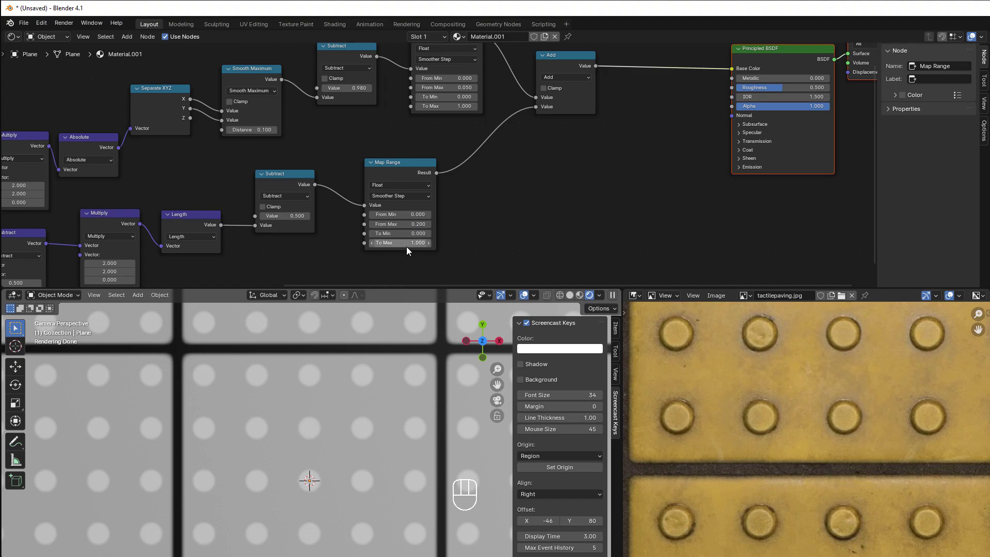
pyautogui.moveTo(535, 196); pyautogui.dragTo(439, 250, button='middle')
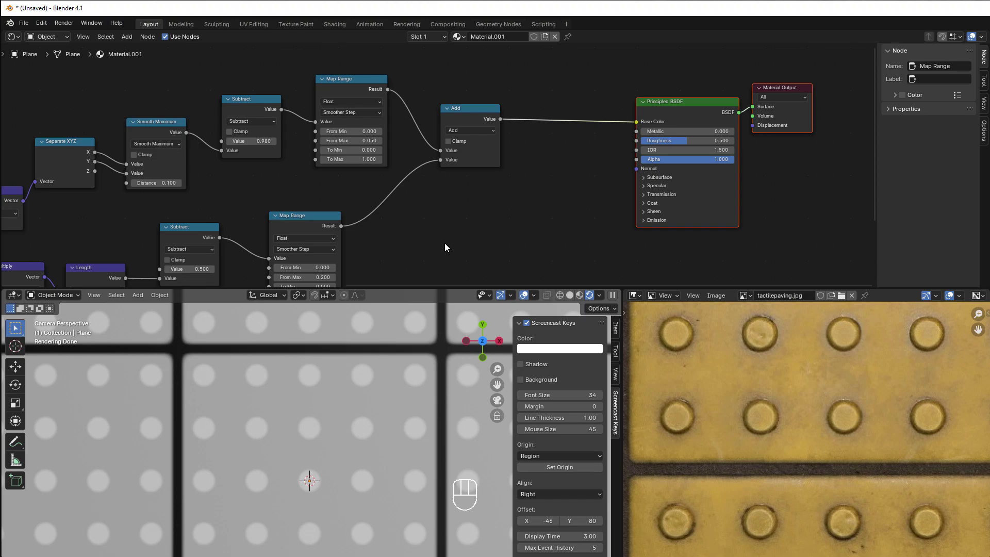
pyautogui.moveTo(469, 221); pyautogui.dragTo(460, 218, button='middle')
pyautogui.click(332, 85)
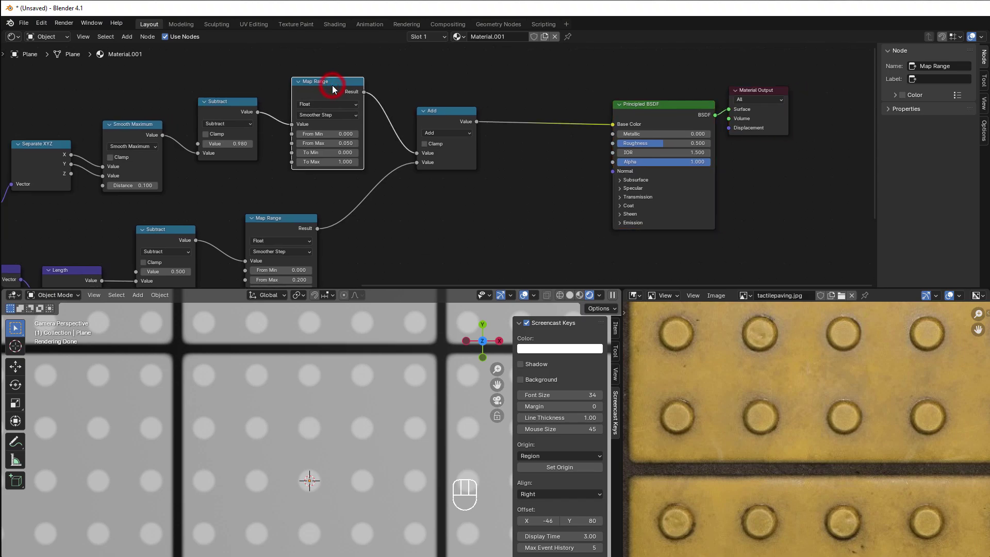
pyautogui.hotkey('shift', 'd')
pyautogui.click(542, 98)
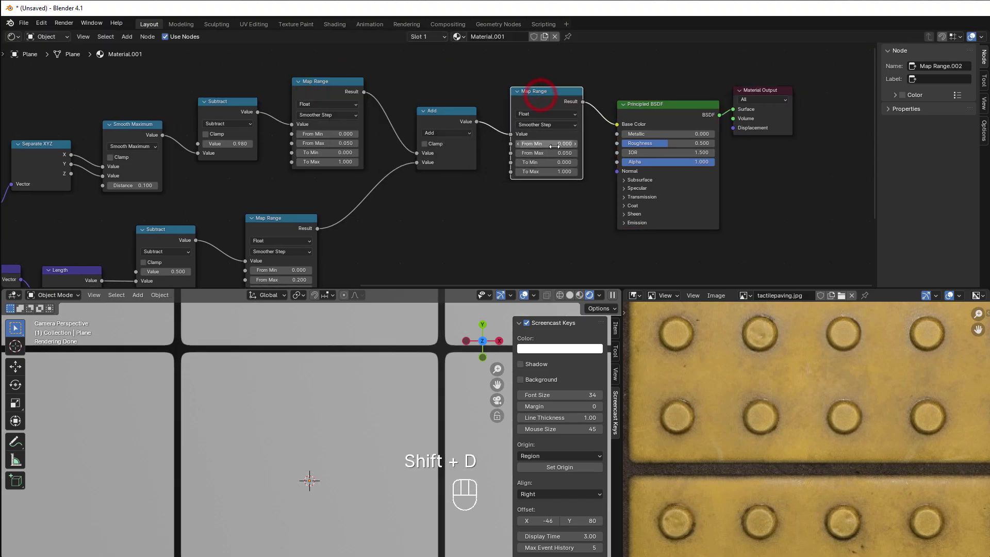
# Set the From Max of the Map Range node after Add to 2 so the studs stand out from the tiles.
pyautogui.write('2')
pyautogui.click(557, 197)
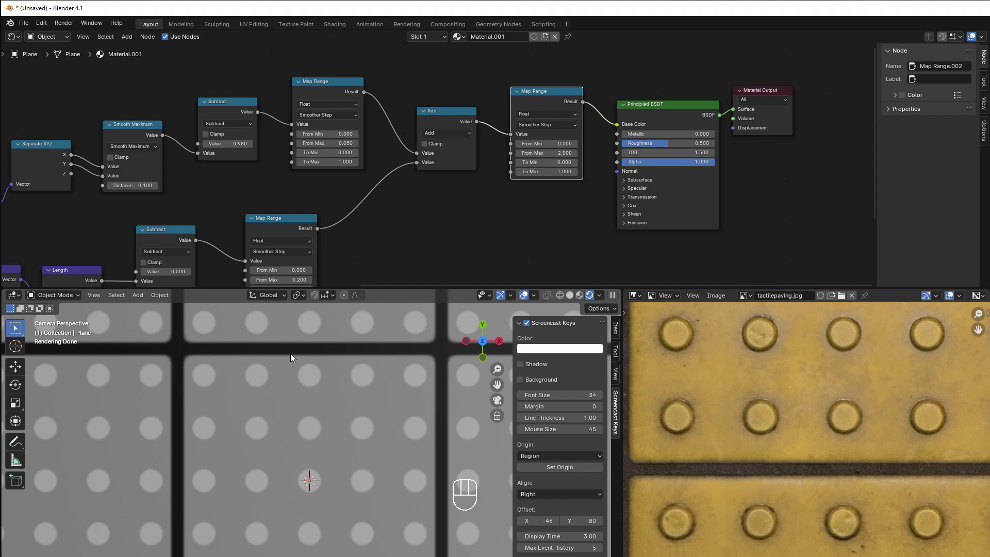
pyautogui.scroll(-4, 292, 380)
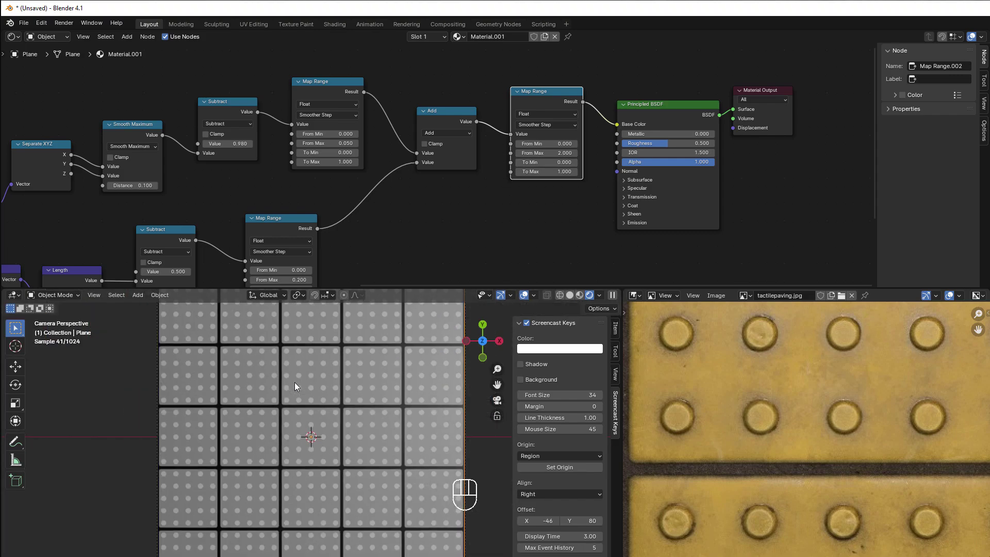
pyautogui.scroll(1, 295, 386)
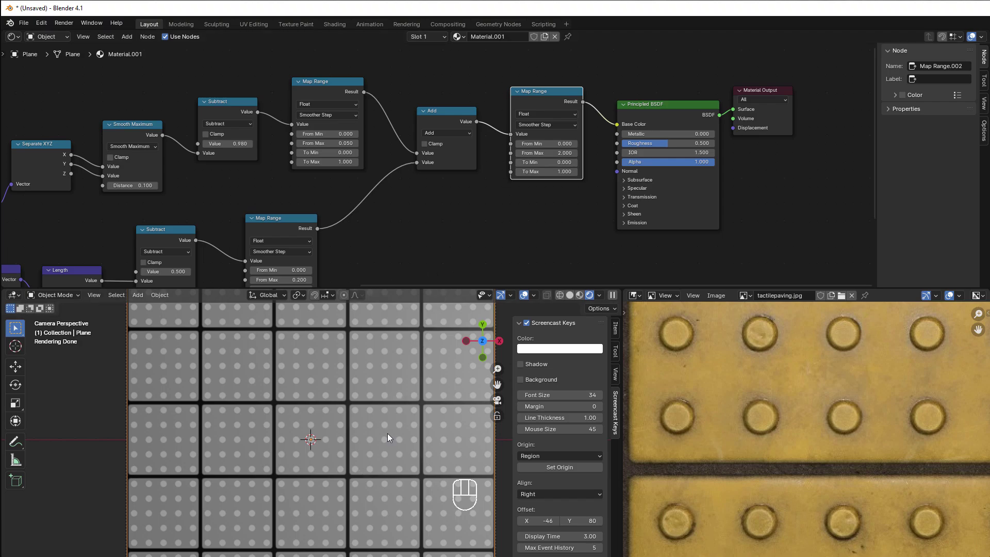
# Move the Principled BSDF and Material Output nodes farther from the last Map Range node.
pyautogui.moveTo(670, 121); pyautogui.dragTo(464, 157, button='middle')
pyautogui.moveTo(495, 88); pyautogui.dragTo(595, 175)
pyautogui.moveTo(505, 146); pyautogui.dragTo(685, 124)
pyautogui.click(498, 86)
pyautogui.moveTo(466, 94); pyautogui.dragTo(602, 169)
pyautogui.moveTo(491, 147); pyautogui.dragTo(672, 132)
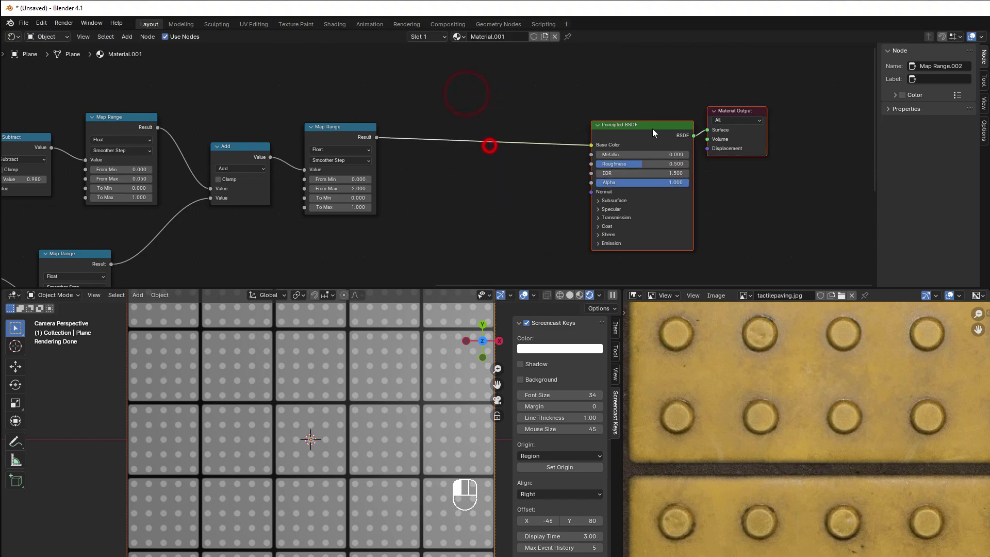
# Add a Color Ramp node fed by the last Map Range result and connect its Color output to Base Color.
pyautogui.moveTo(378, 137); pyautogui.dragTo(472, 215)
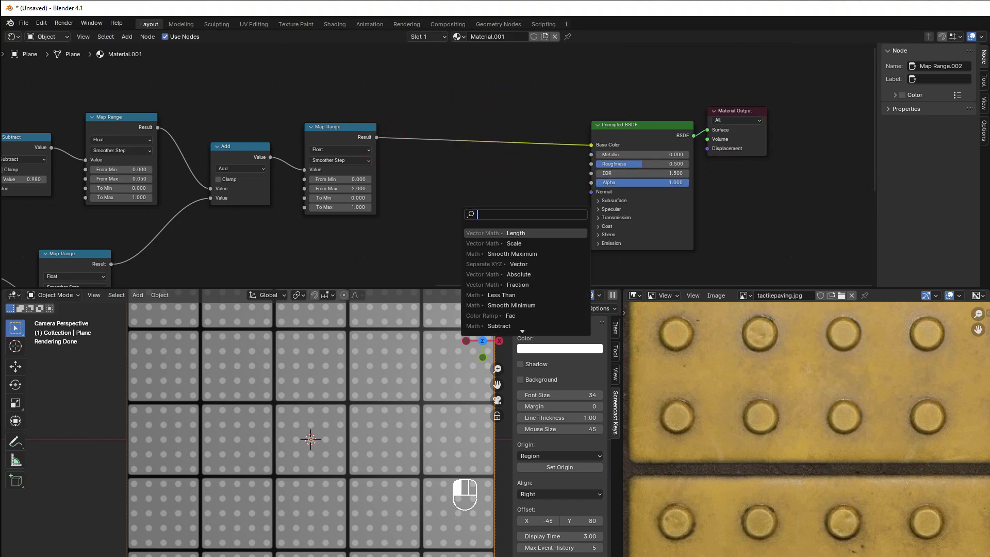
pyautogui.write('colo')
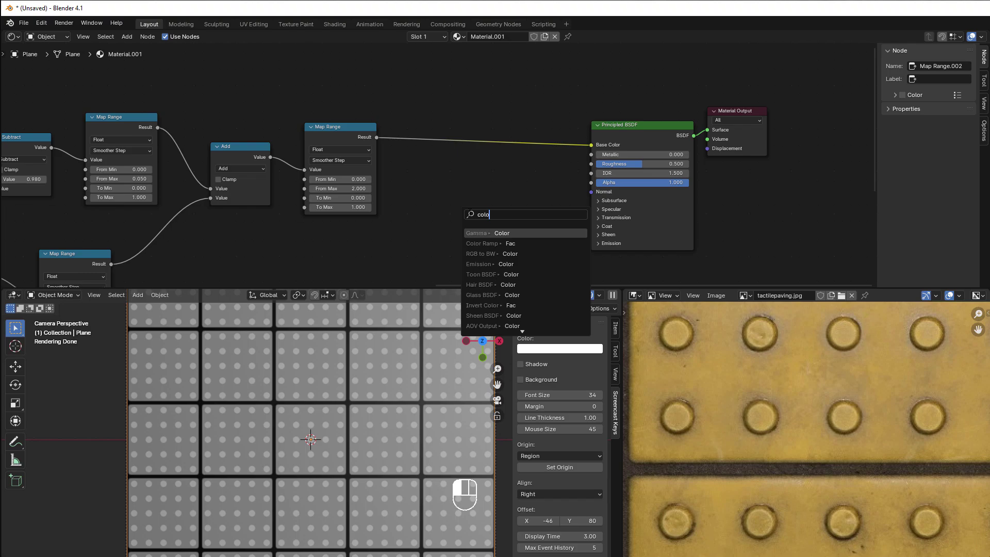
pyautogui.write('rramp')
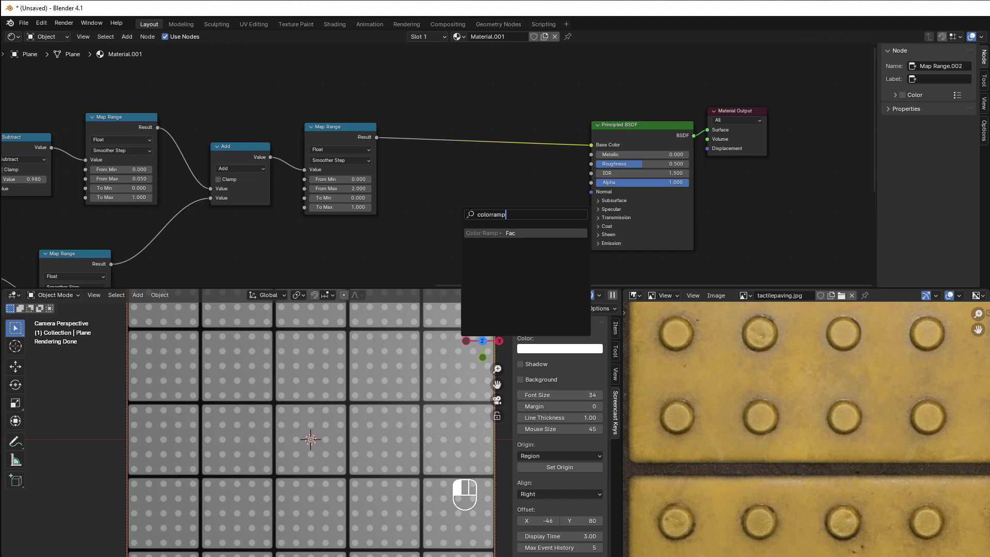
pyautogui.click(505, 233)
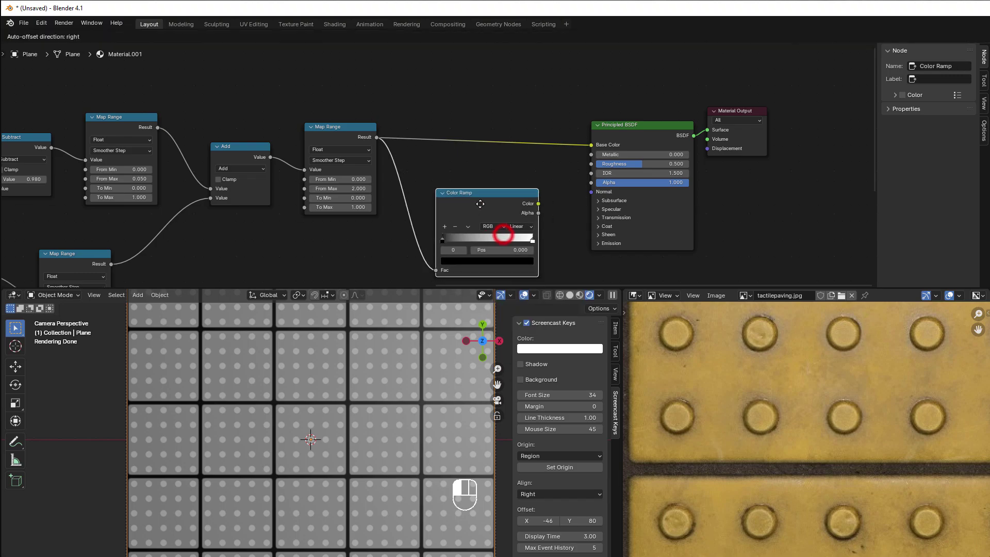
pyautogui.click(480, 194)
pyautogui.scroll(3, 509, 207)
pyautogui.moveTo(510, 212)
pyautogui.mouseDown(button='middle')
pyautogui.moveTo(528, 225)
pyautogui.moveTo(518, 194)
pyautogui.mouseUp(button='middle')
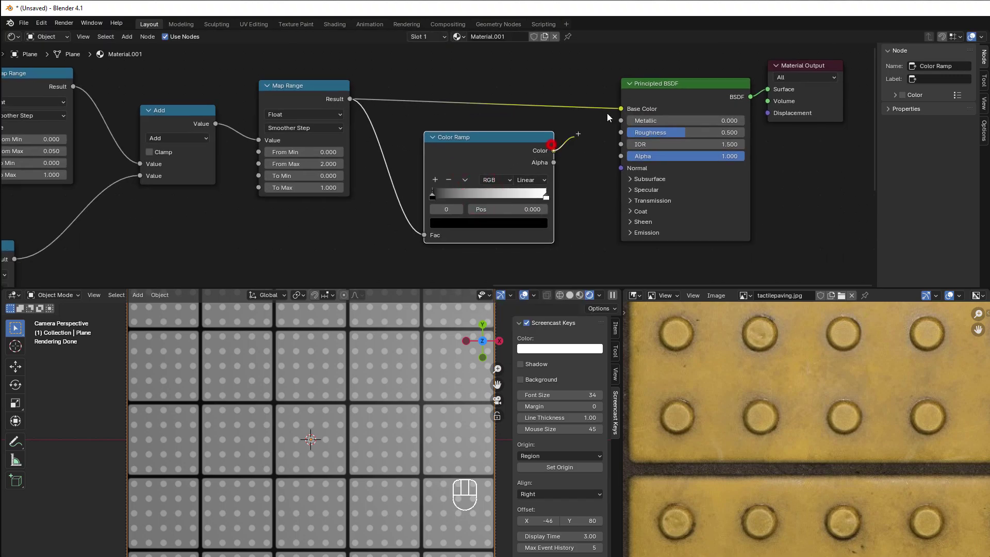
pyautogui.moveTo(608, 118); pyautogui.dragTo(621, 109)
# Change the Color Ramp's first stop from black to a dark brown for the gaps between tiles.
pyautogui.scroll(2, 488, 190)
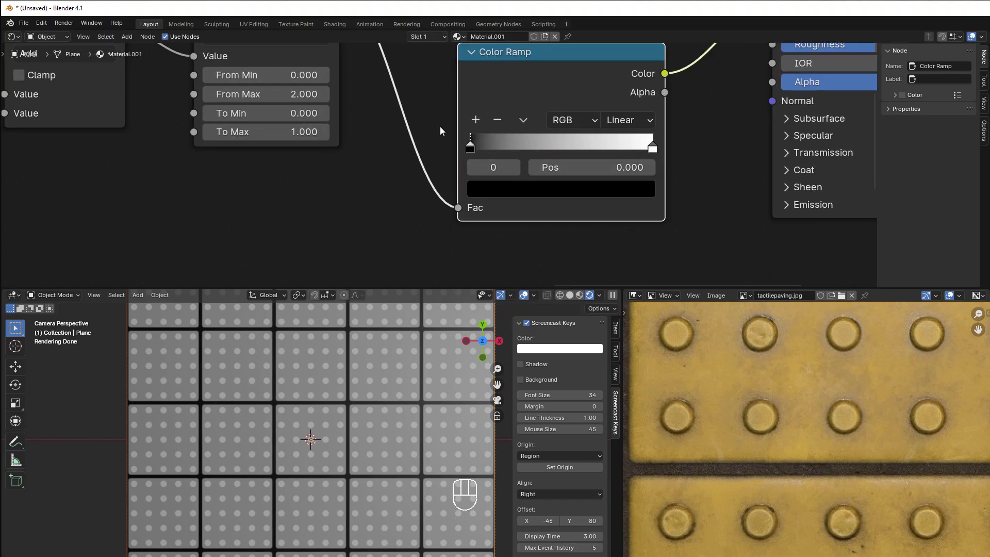
pyautogui.click(471, 146)
pyautogui.click(516, 189)
pyautogui.moveTo(641, 350); pyautogui.dragTo(640, 289)
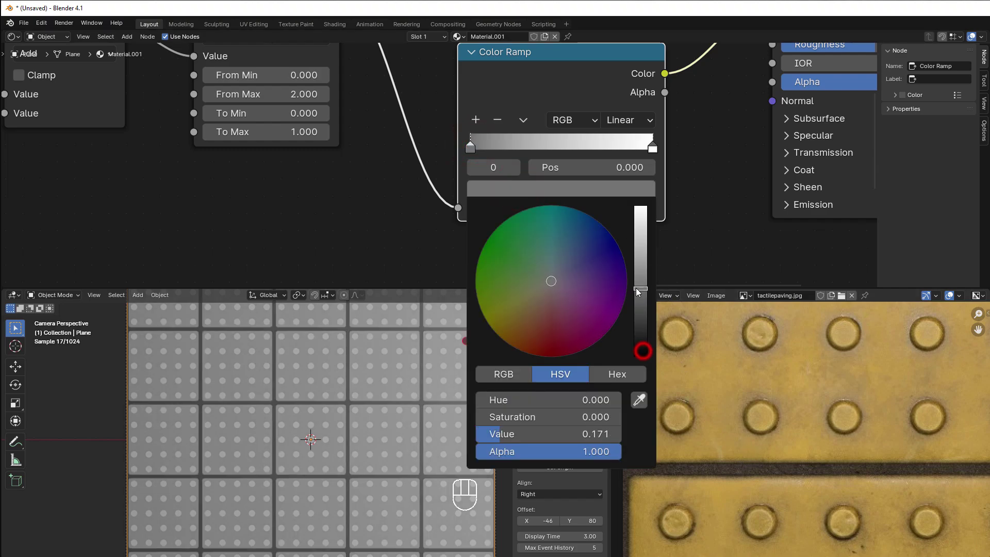
pyautogui.moveTo(519, 283); pyautogui.dragTo(514, 331)
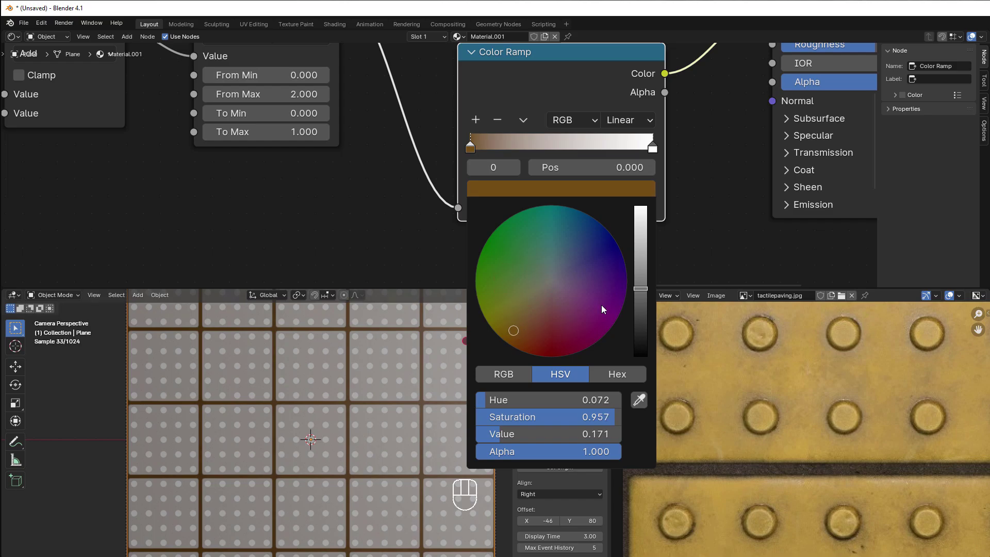
pyautogui.moveTo(637, 279); pyautogui.dragTo(641, 295)
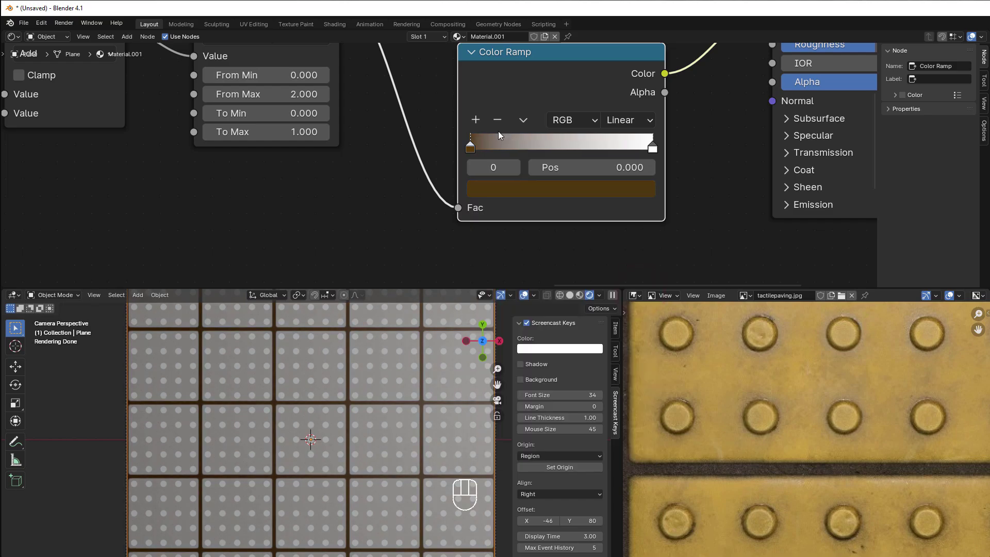
# Add a Color Ramp stop at position 0.500 and color it golden yellow for the tile surface.
pyautogui.click(476, 120)
pyautogui.click(551, 188)
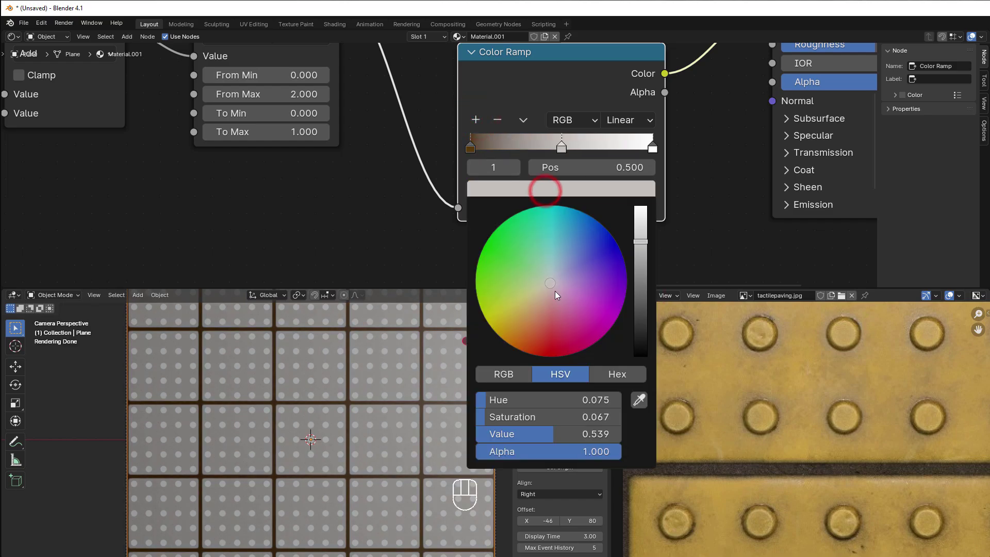
pyautogui.moveTo(524, 327); pyautogui.dragTo(513, 321)
pyautogui.moveTo(639, 241); pyautogui.dragTo(639, 208)
pyautogui.moveTo(520, 318); pyautogui.dragTo(515, 327)
pyautogui.moveTo(641, 222); pyautogui.dragTo(642, 226)
pyautogui.moveTo(523, 326); pyautogui.dragTo(521, 318)
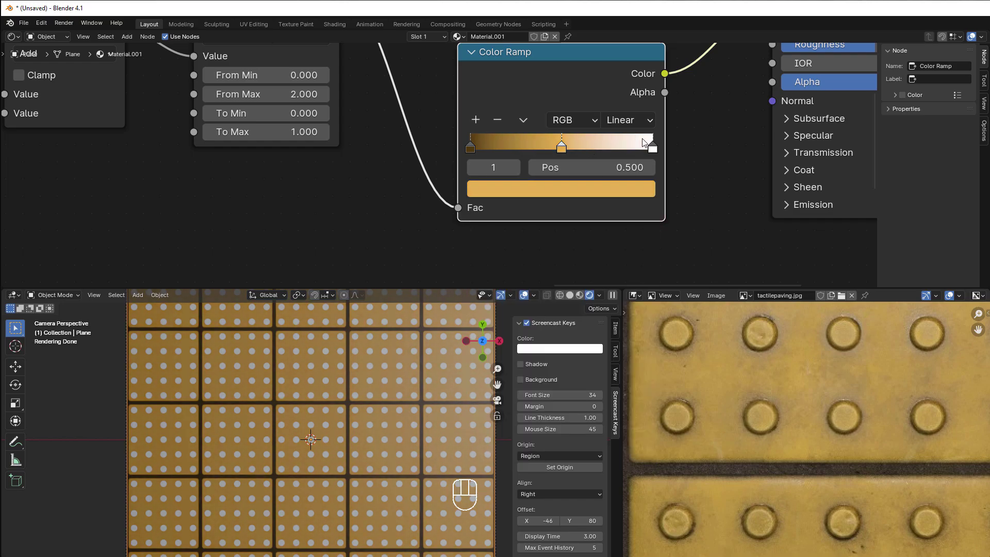
# Change the Color Ramp's last stop from white to a golden orange for the studs.
pyautogui.click(653, 148)
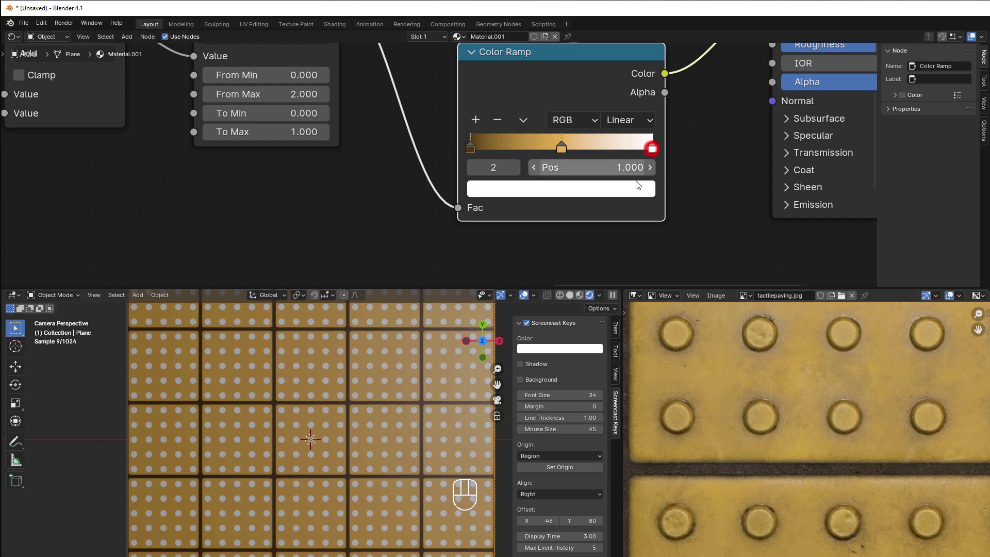
pyautogui.click(621, 191)
pyautogui.moveTo(549, 289); pyautogui.dragTo(532, 320)
pyautogui.moveTo(642, 212)
pyautogui.mouseDown()
pyautogui.moveTo(640, 252)
pyautogui.moveTo(641, 212)
pyautogui.moveTo(641, 228)
pyautogui.mouseUp()
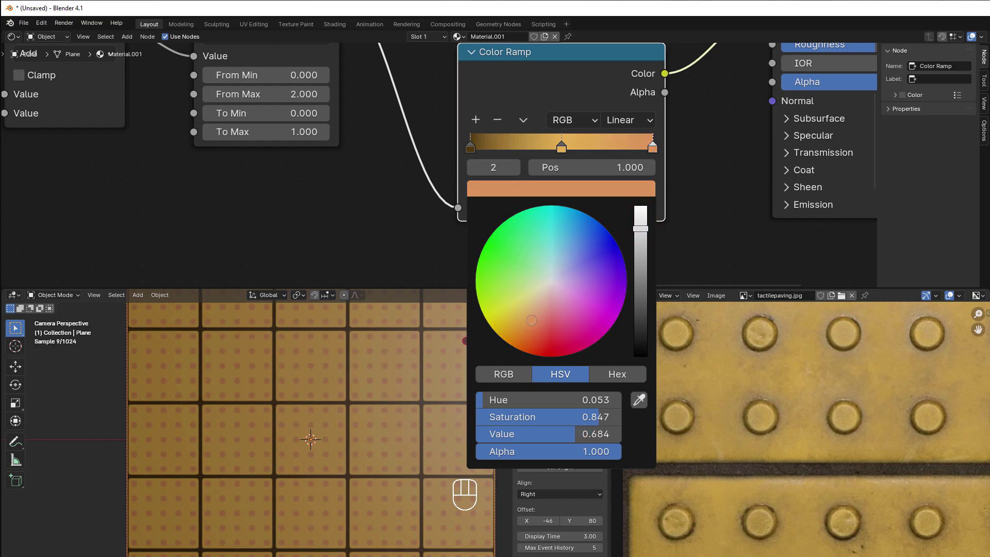
pyautogui.moveTo(523, 320); pyautogui.dragTo(526, 323)
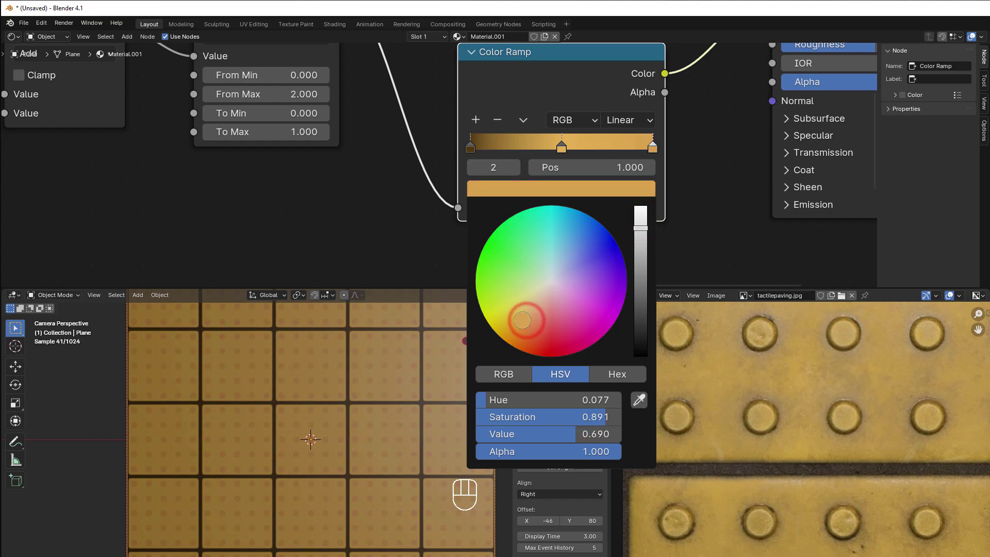
pyautogui.scroll(-4, 686, 217)
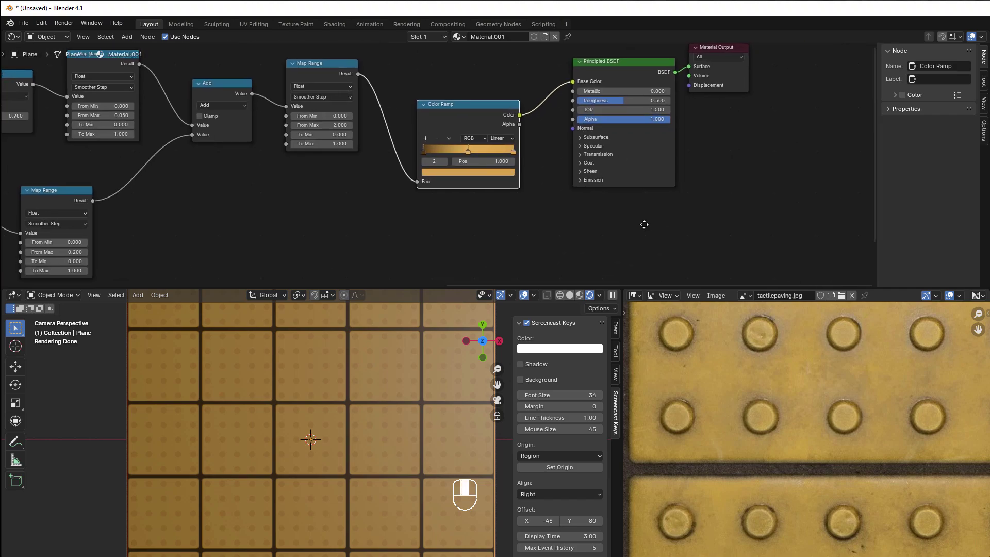
# Move the Principled BSDF and Material Output nodes farther from the Color Ramp to make room between them.
pyautogui.scroll(-1, 643, 222)
pyautogui.moveTo(596, 64); pyautogui.dragTo(698, 98)
pyautogui.moveTo(614, 83); pyautogui.dragTo(666, 144)
pyautogui.scroll(2, 466, 230)
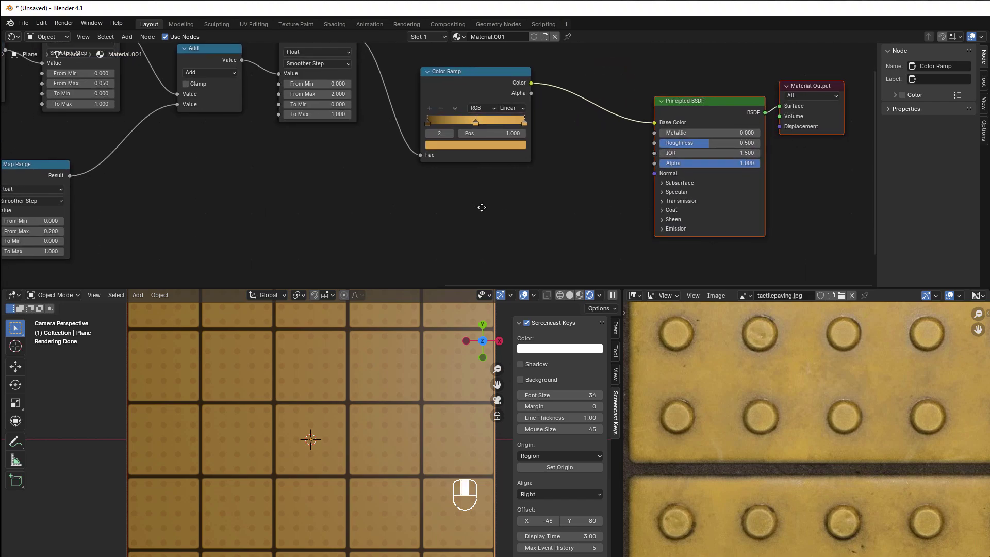
# Add a Bump node, feed its Height from the last Map Range result and connect its Normal output to the Principled BSDF's Normal.
pyautogui.hotkey('shift', 'a')
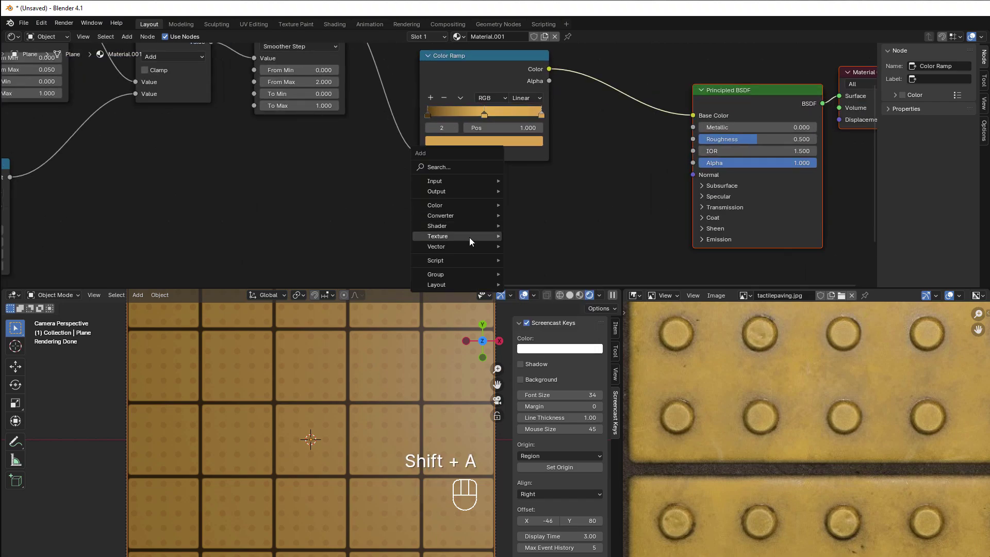
pyautogui.moveTo(463, 247)
pyautogui.click(524, 248)
pyautogui.scroll(-2, 439, 165)
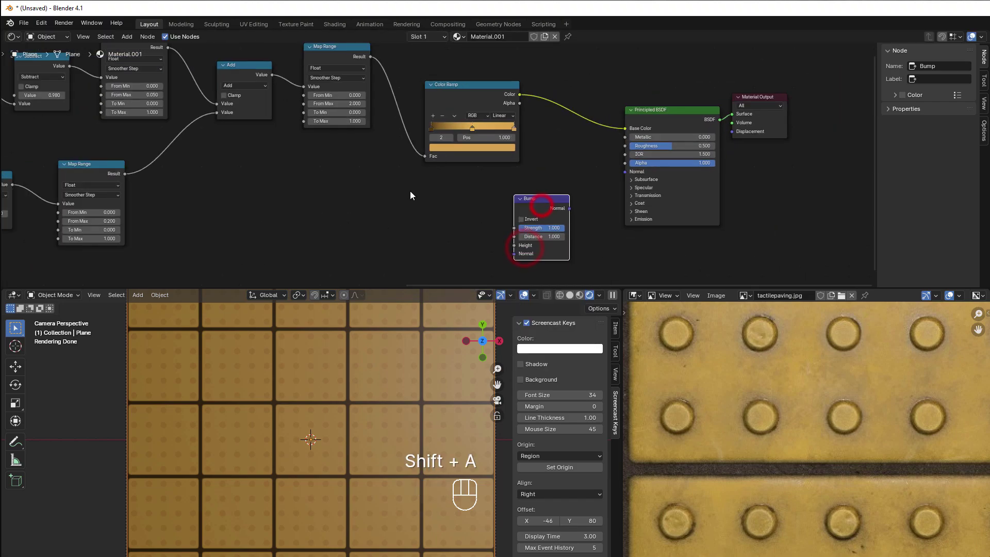
pyautogui.moveTo(368, 58); pyautogui.dragTo(507, 246)
pyautogui.moveTo(570, 209); pyautogui.dragTo(620, 176)
# Set the Bump node's Strength to 0.55 and Distance to 0.1 to soften the relief.
pyautogui.scroll(2, 397, 350)
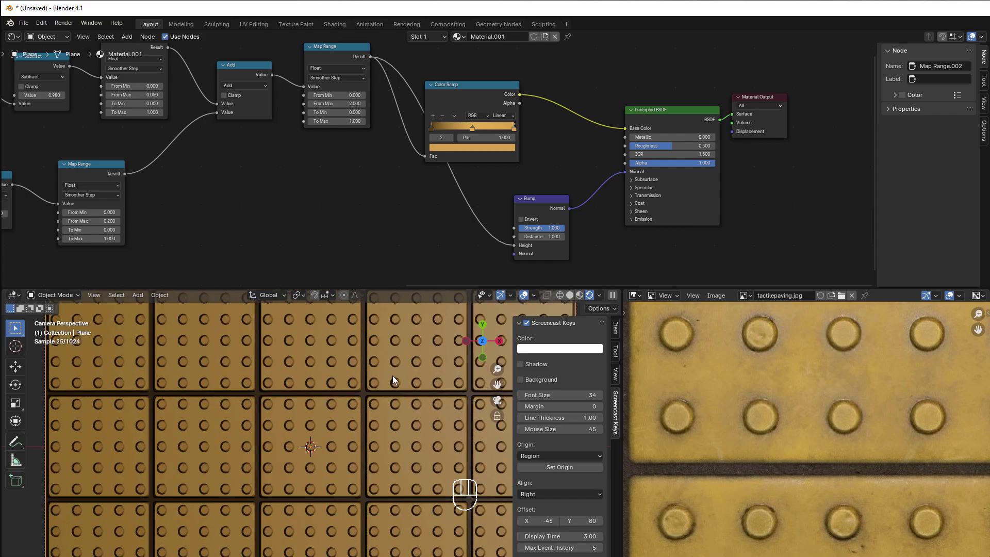
pyautogui.scroll(1, 567, 247)
pyautogui.moveTo(577, 247)
pyautogui.mouseDown()
pyautogui.moveTo(552, 246)
pyautogui.moveTo(570, 255)
pyautogui.moveTo(568, 244)
pyautogui.mouseUp()
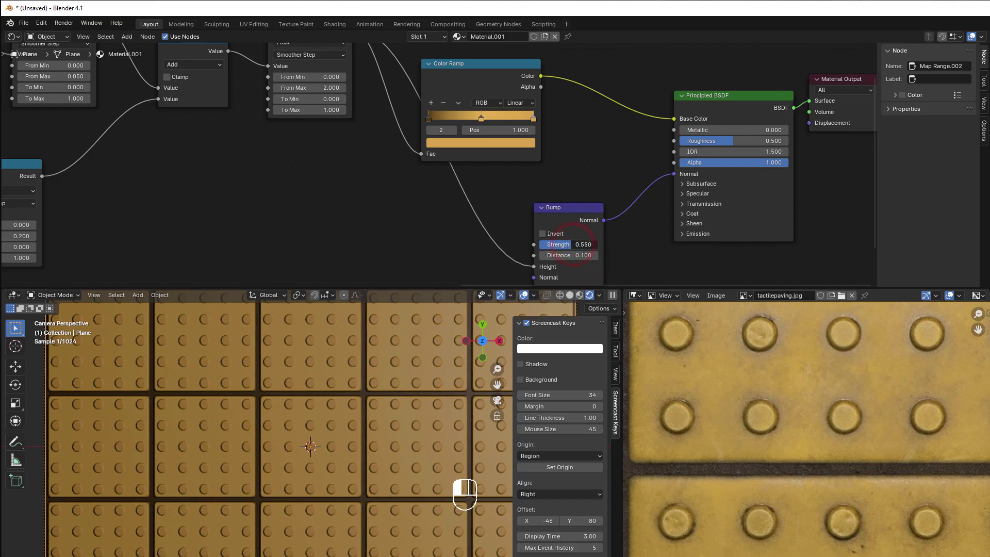
pyautogui.scroll(2, 432, 404)
pyautogui.scroll(2, 361, 415)
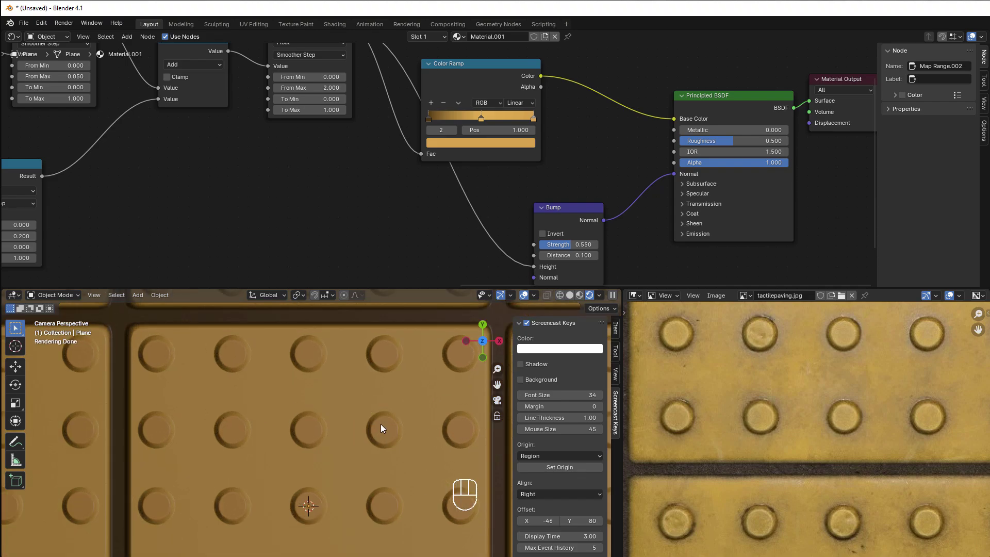
# Try a From Max of 0.22 on the Map Range node that shapes the studs.
pyautogui.scroll(-2, 274, 221)
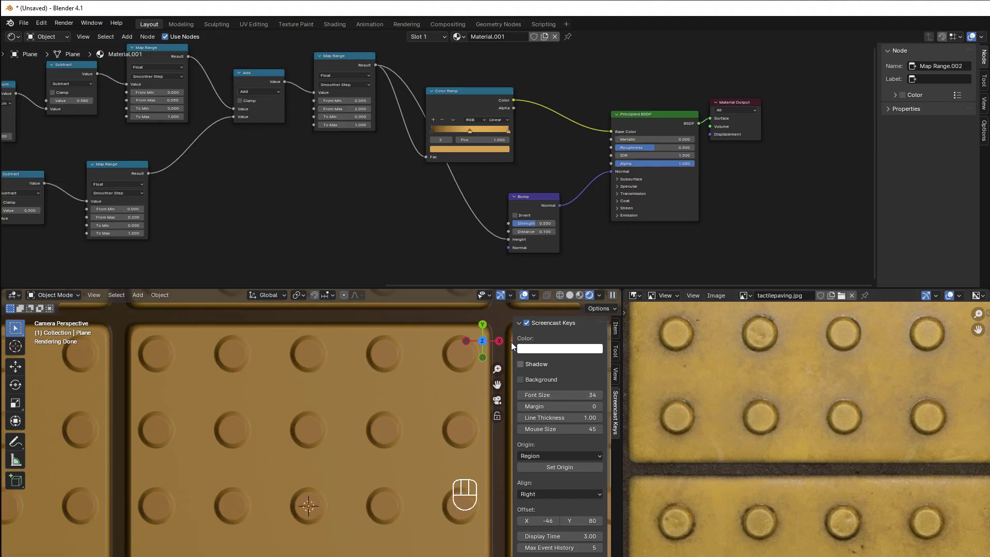
pyautogui.moveTo(294, 230); pyautogui.dragTo(610, 209, button='middle')
pyautogui.scroll(3, 551, 215)
pyautogui.scroll(1, 551, 215)
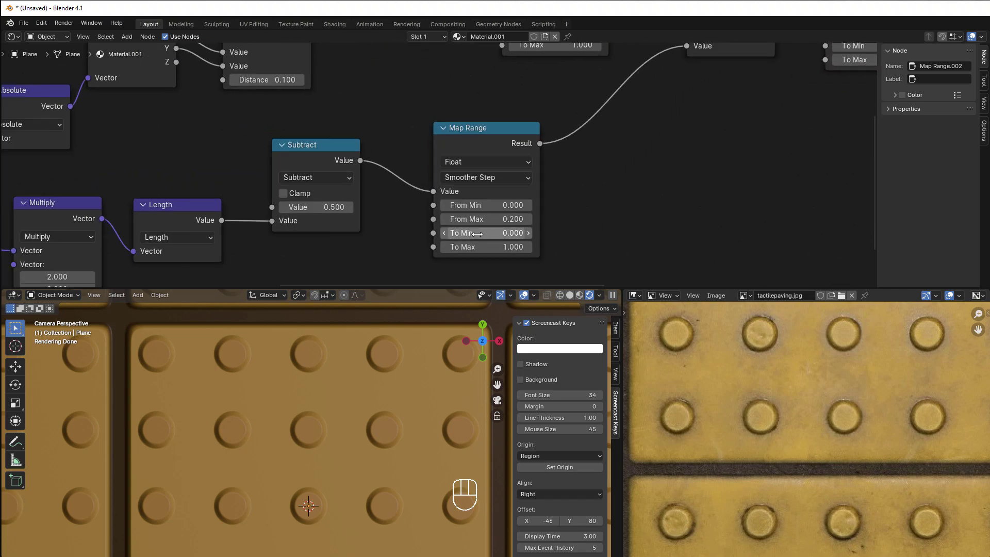
pyautogui.moveTo(487, 220); pyautogui.dragTo(447, 221)
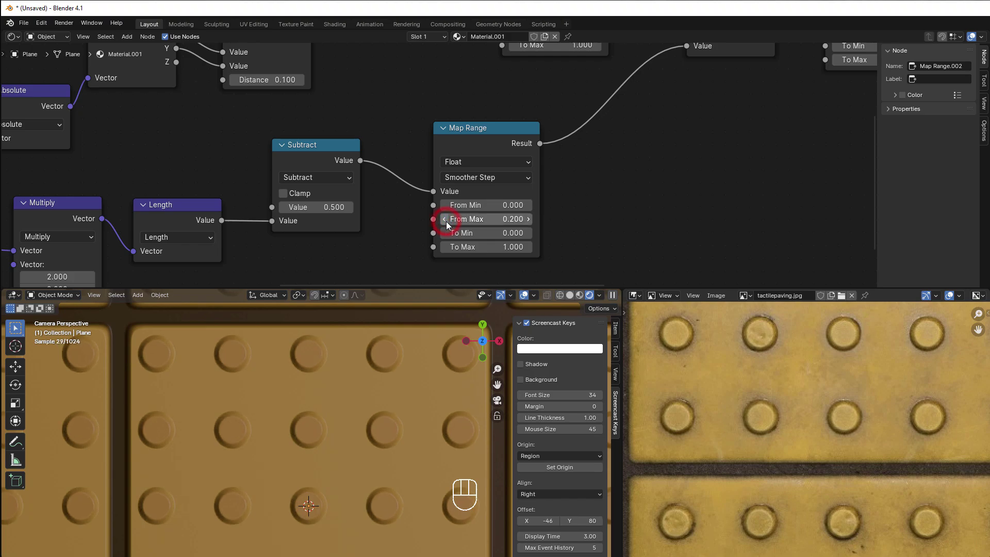
pyautogui.doubleClick(497, 218)
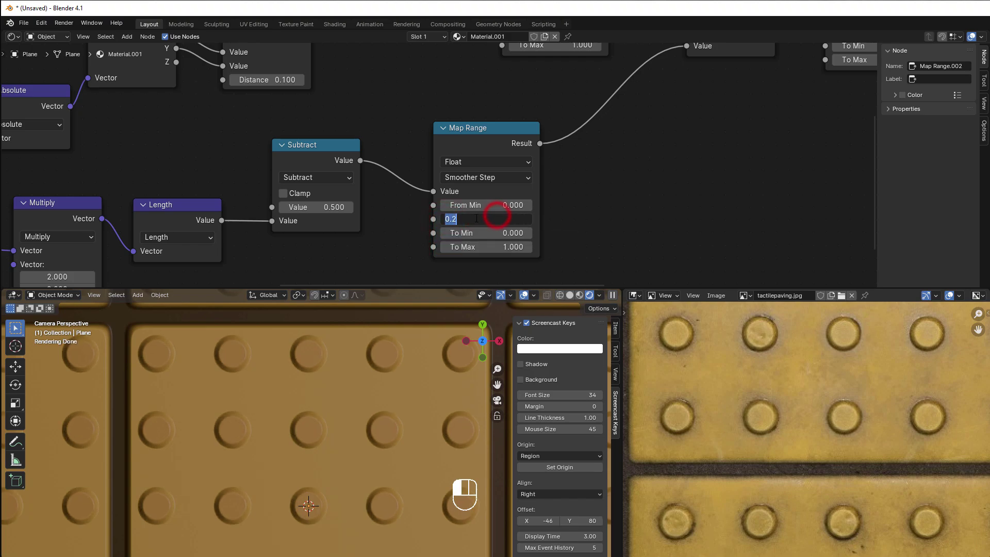
pyautogui.click(475, 218)
pyautogui.write('2')
pyautogui.click(589, 217)
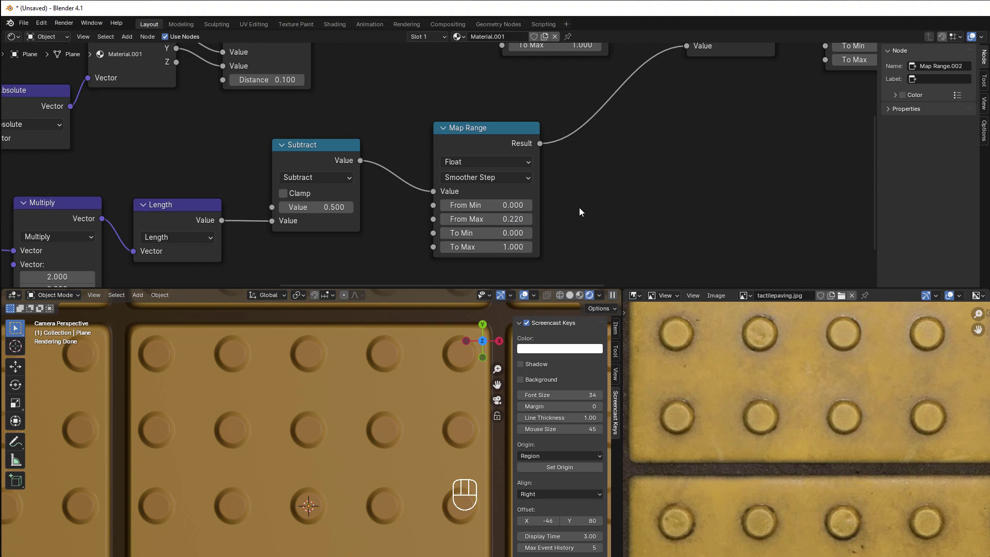
# Set the studs' Map Range From Max to 0.12 and the value of the Subtract node feeding it to 0.4.
pyautogui.click(510, 219)
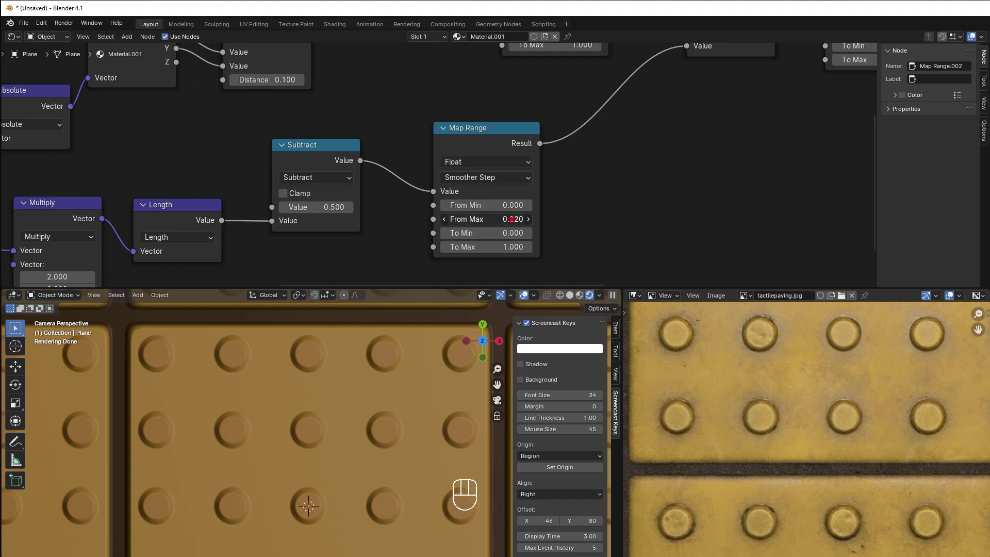
pyautogui.click(454, 219)
pyautogui.press('BackSpace')
pyautogui.write('12')
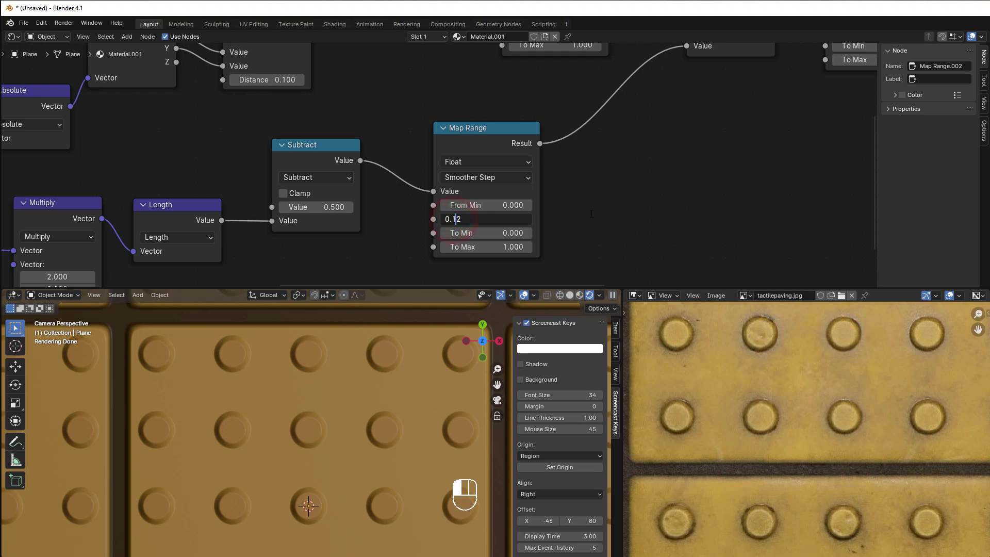
pyautogui.click(591, 214)
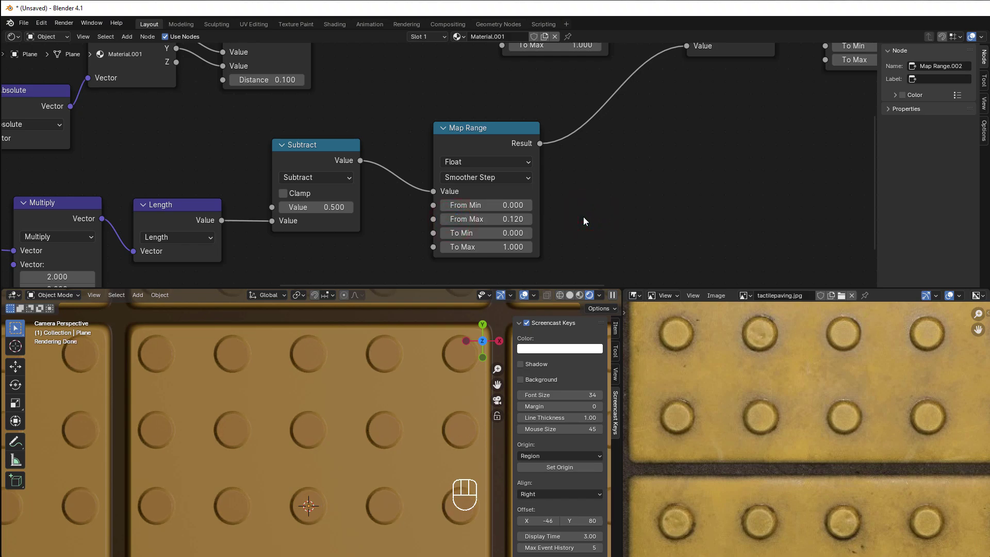
pyautogui.click(283, 207)
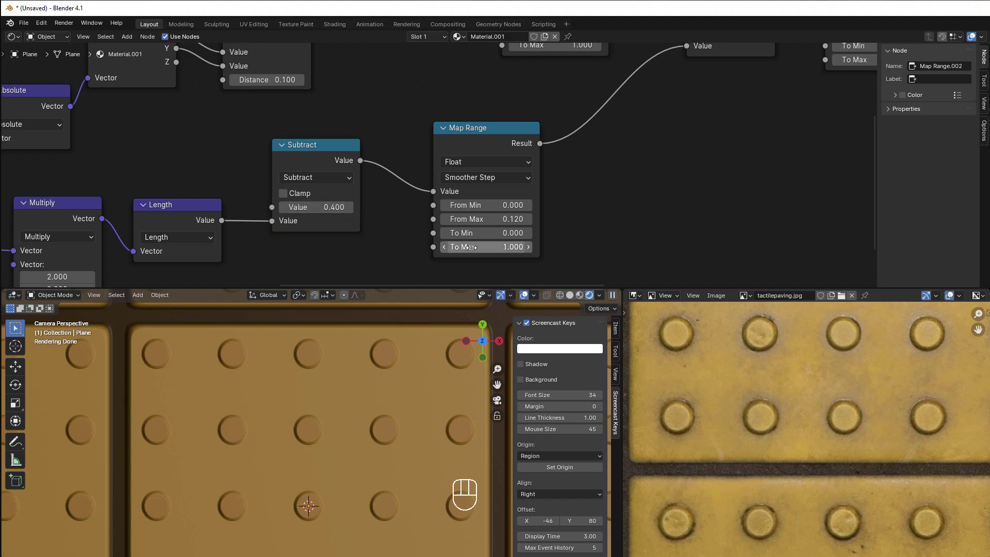
# Compare the rendered studs and tile gaps with the tactile paving reference image.
pyautogui.scroll(-5, 377, 467)
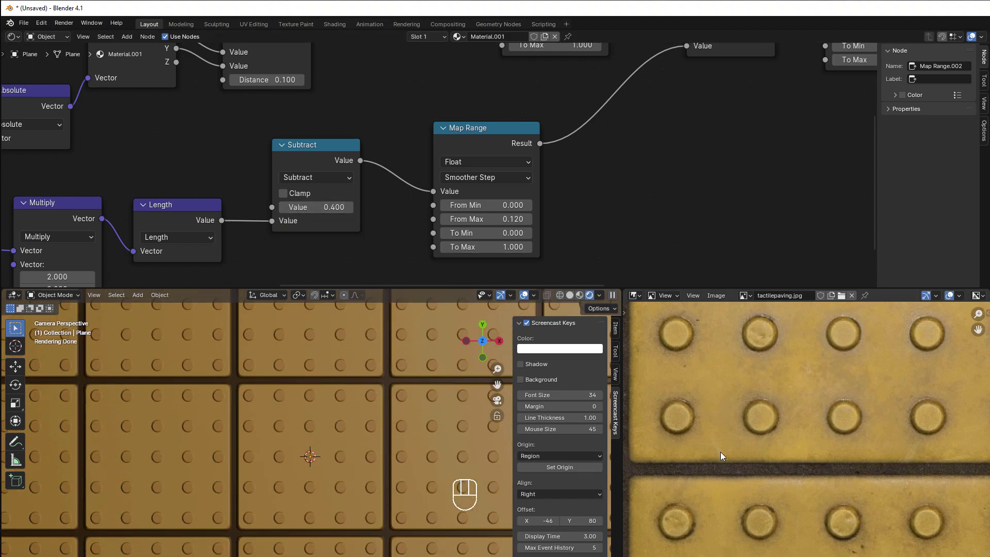
pyautogui.scroll(-1, 720, 452)
pyautogui.scroll(2, 236, 419)
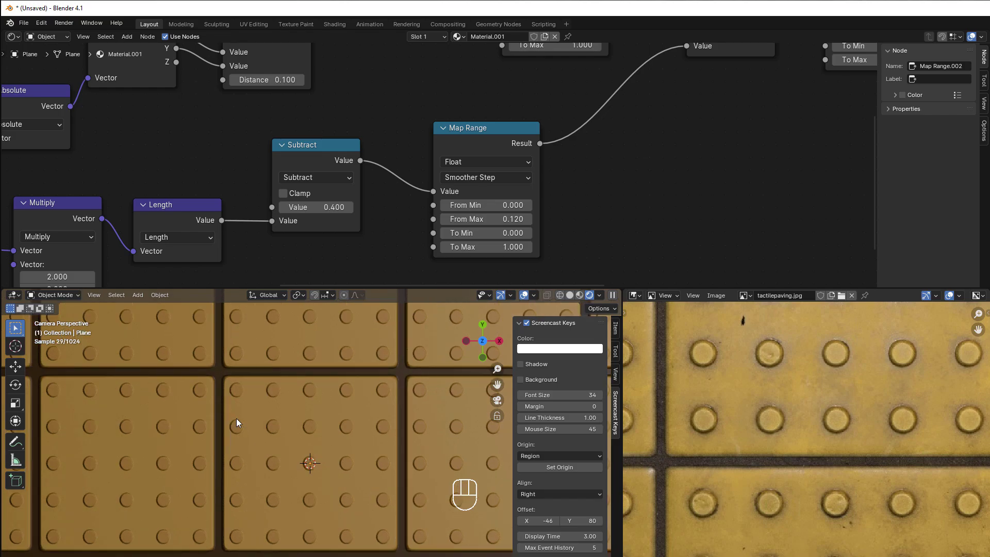
pyautogui.scroll(-1, 236, 419)
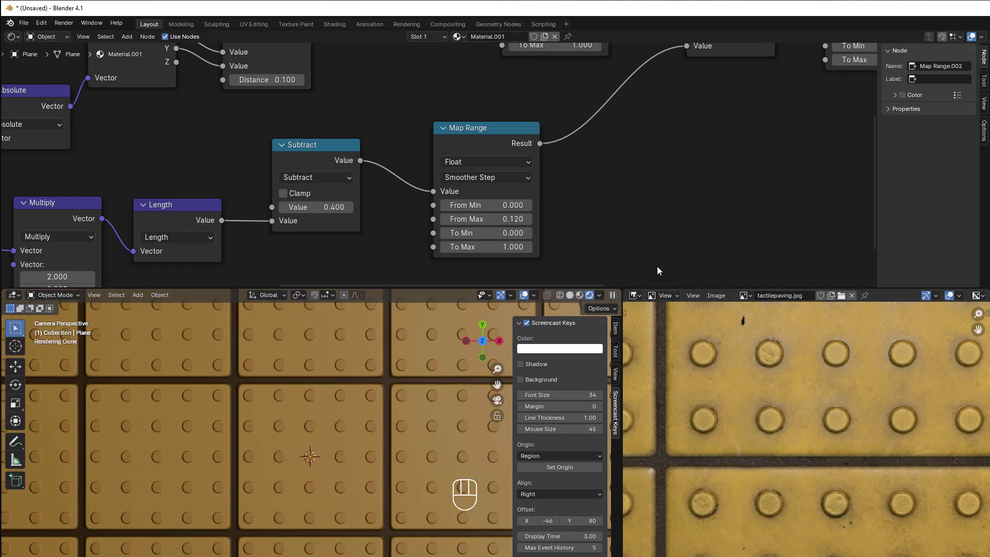
pyautogui.scroll(-5, 588, 236)
pyautogui.moveTo(619, 226); pyautogui.dragTo(385, 219, button='middle')
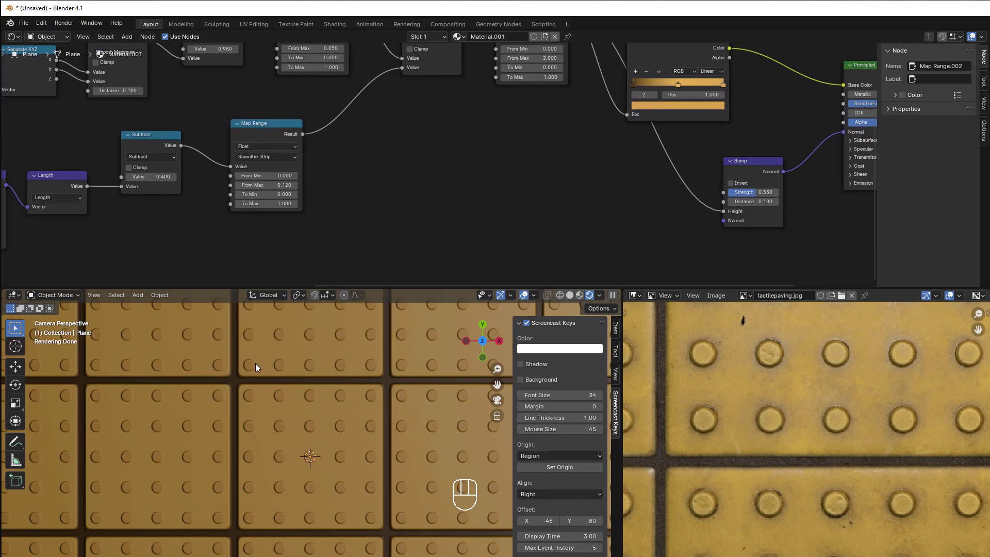
pyautogui.scroll(3, 253, 423)
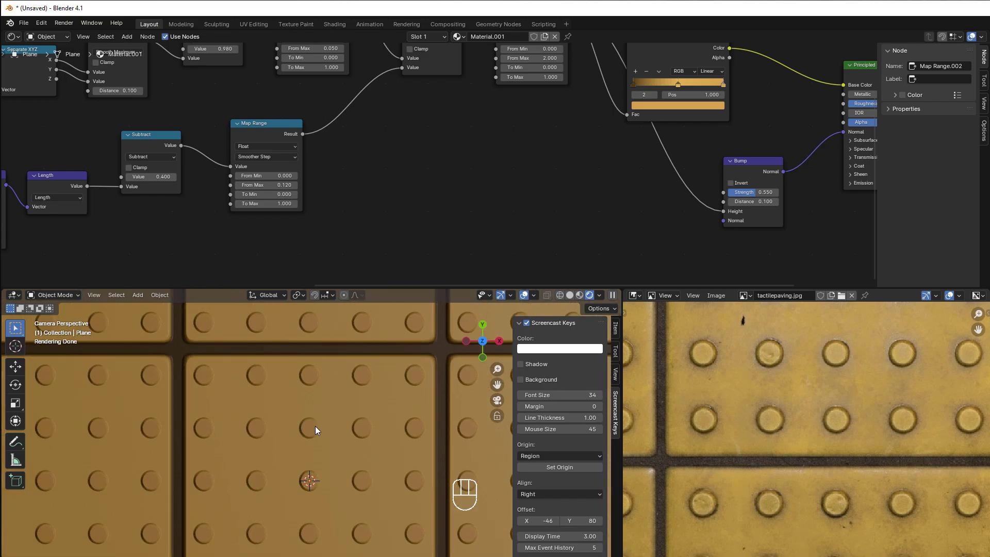
# Insert a Mix Color node between the Color Ramp and the Principled BSDF's Base Color.
pyautogui.moveTo(689, 109); pyautogui.dragTo(499, 172, button='middle')
pyautogui.scroll(1, 498, 171)
pyautogui.hotkey('shift', 'a')
pyautogui.moveTo(543, 186)
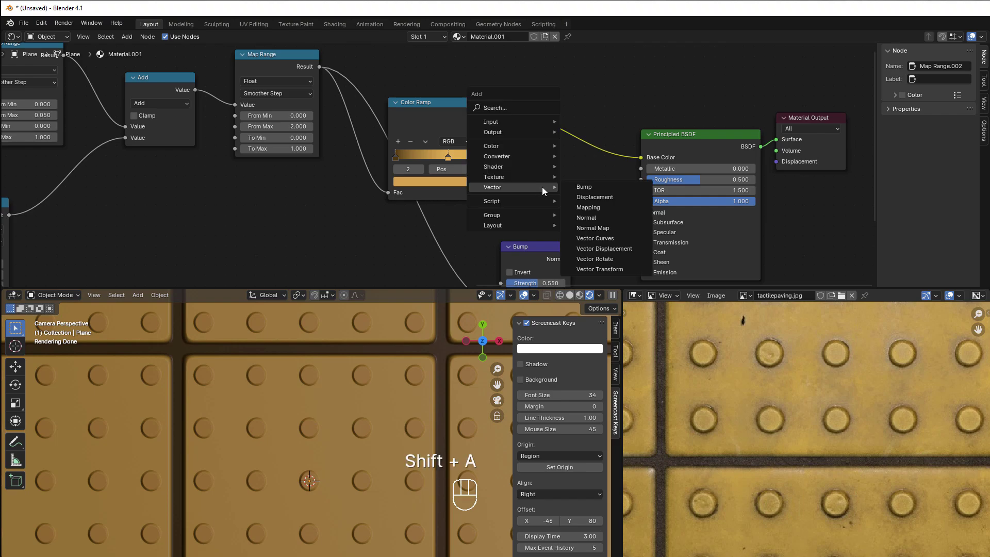
pyautogui.moveTo(511, 154)
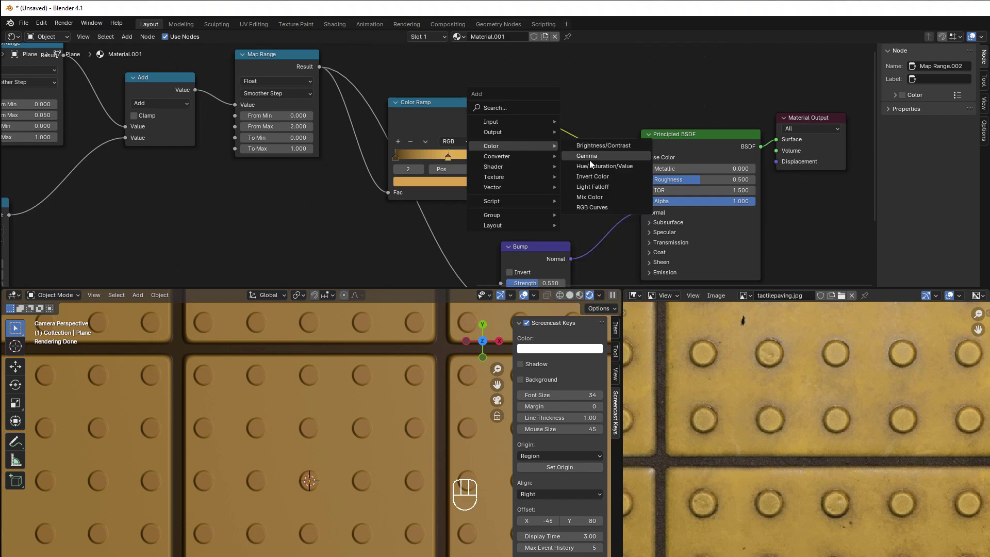
pyautogui.click(598, 196)
pyautogui.click(560, 71)
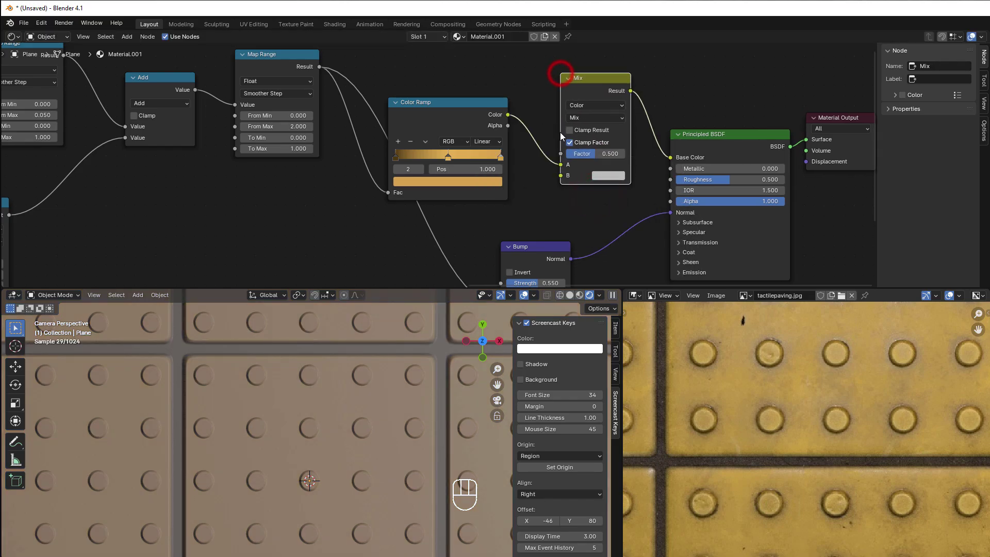
# Connect the Subtract output of the stud branch to the Mix node's Factor.
pyautogui.scroll(-1, 482, 212)
pyautogui.scroll(-3, 482, 212)
pyautogui.moveTo(420, 221); pyautogui.dragTo(623, 167, button='middle')
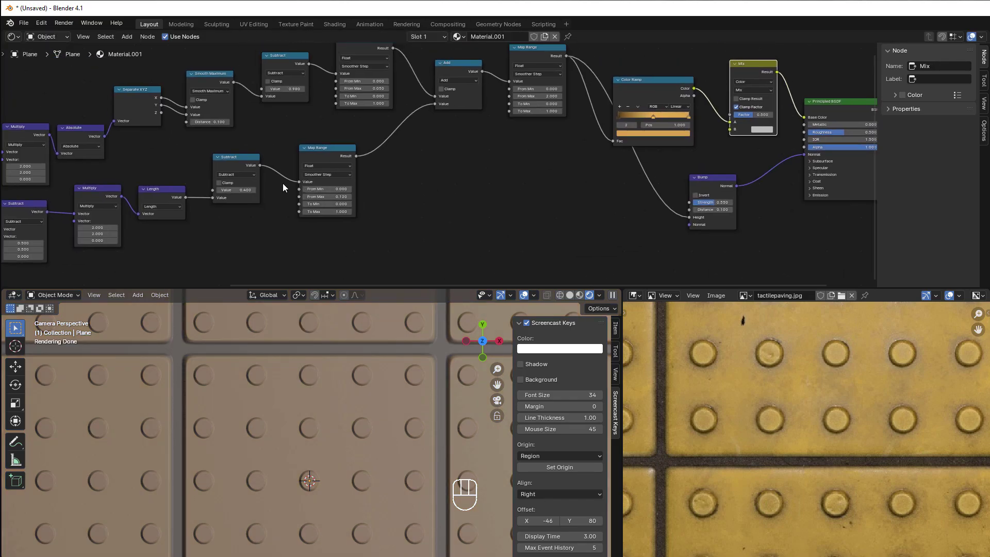
pyautogui.moveTo(283, 184); pyautogui.dragTo(287, 197, button='middle')
pyautogui.moveTo(253, 166); pyautogui.dragTo(244, 173)
pyautogui.moveTo(461, 192); pyautogui.dragTo(383, 200, button='middle')
pyautogui.moveTo(218, 186); pyautogui.dragTo(677, 129)
pyautogui.moveTo(674, 153); pyautogui.dragTo(631, 149, button='middle')
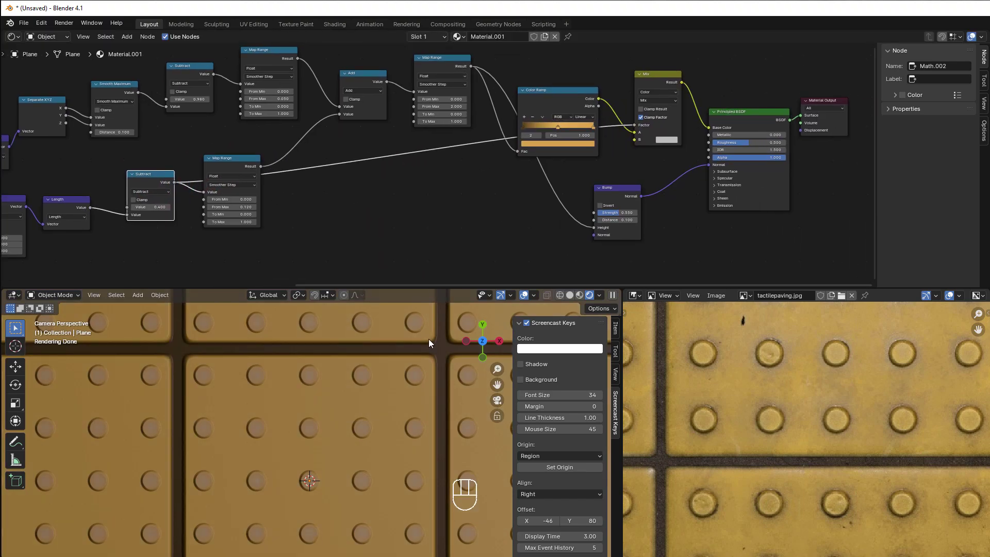
# Darken the Mix node's B color to a dark gray and check the stud tint in the render.
pyautogui.scroll(4, 386, 393)
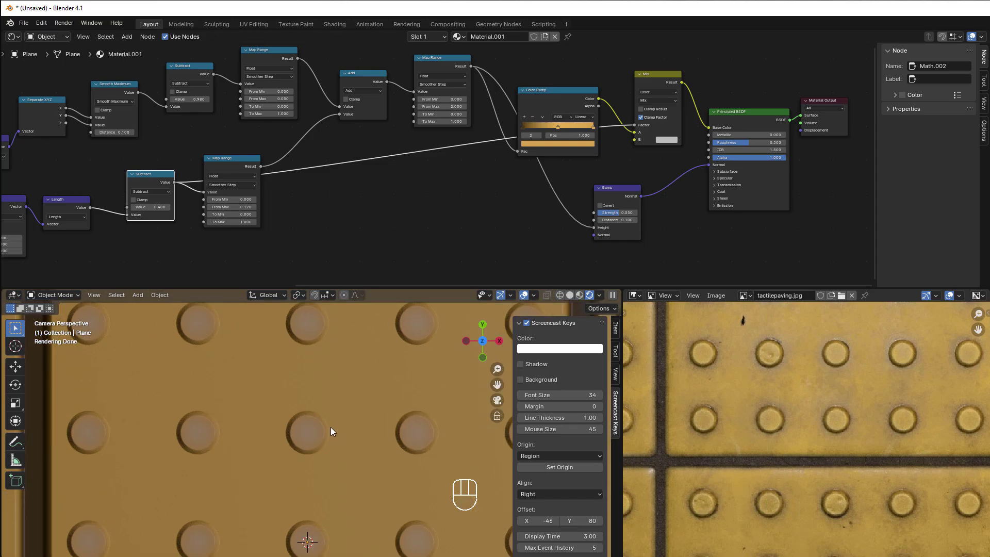
pyautogui.click(668, 140)
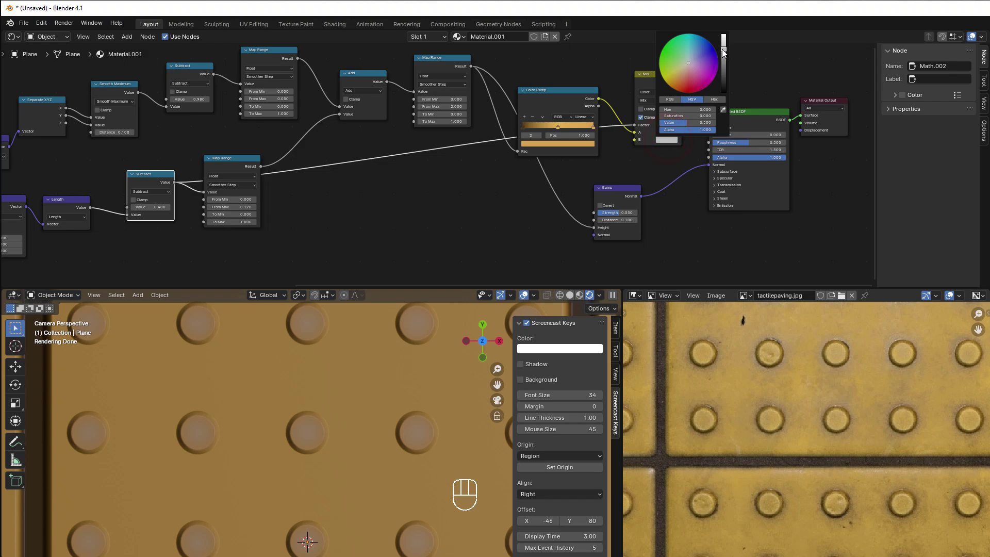
pyautogui.moveTo(724, 49); pyautogui.dragTo(723, 74)
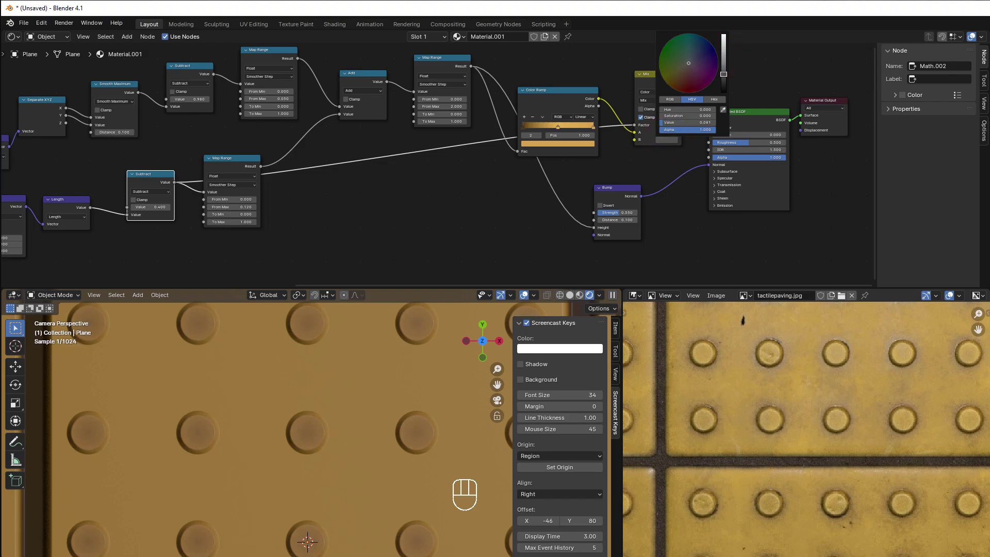
pyautogui.scroll(-5, 345, 403)
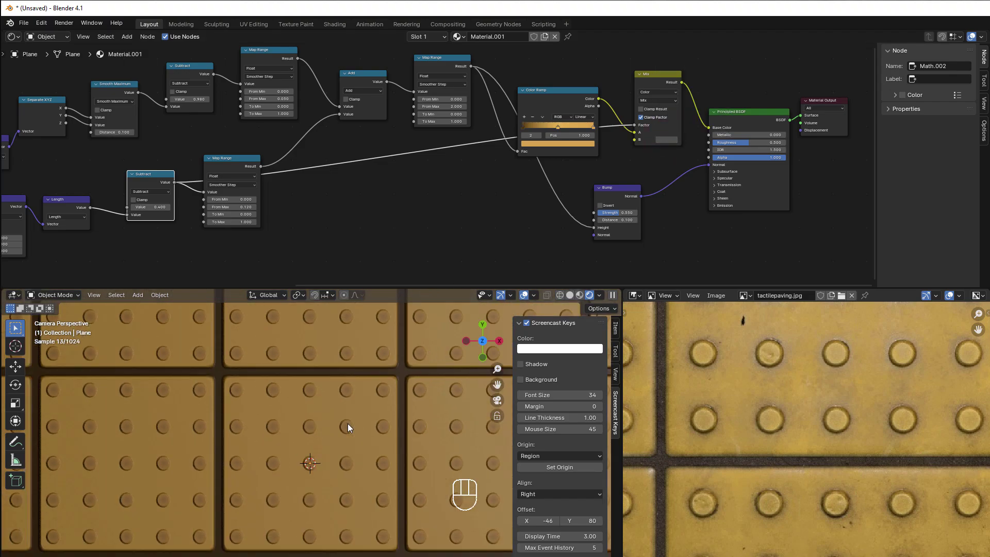
pyautogui.scroll(3, 348, 424)
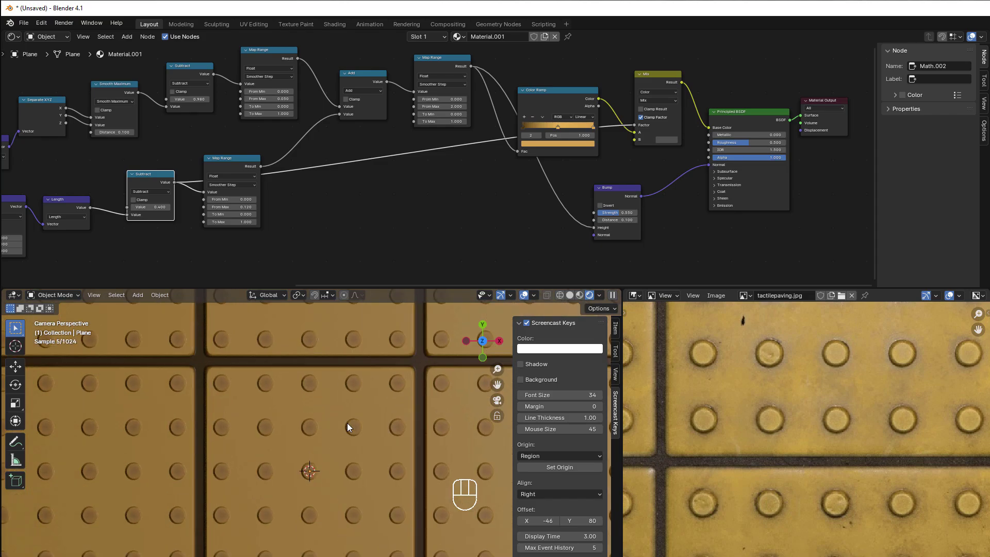
pyautogui.moveTo(479, 247); pyautogui.dragTo(403, 253, button='middle')
pyautogui.scroll(2, 403, 254)
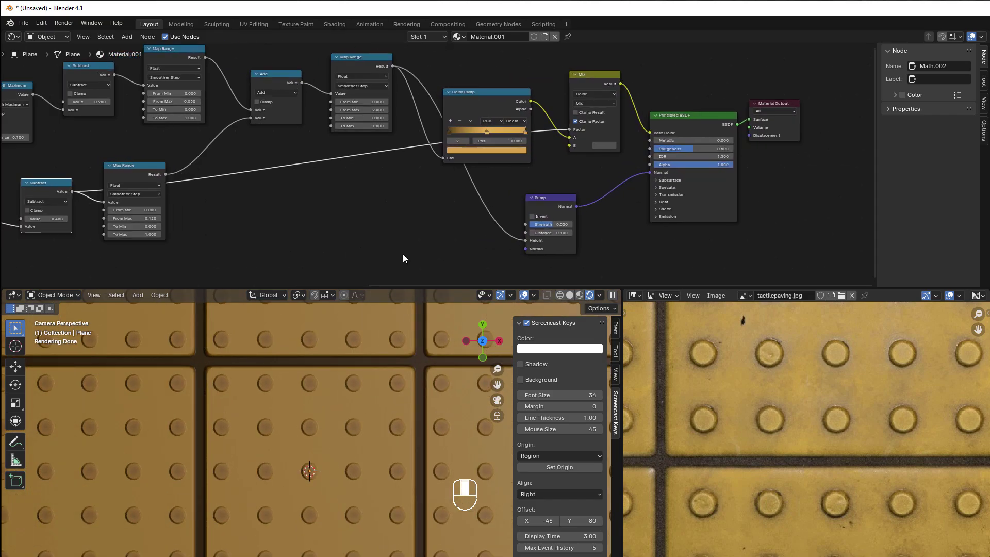
# Duplicate the Mix node, insert the copy between the Mix and the Principled BSDF, and set its blending mode to Overlay.
pyautogui.moveTo(607, 212); pyautogui.dragTo(591, 215, button='middle')
pyautogui.scroll(2, 396, 433)
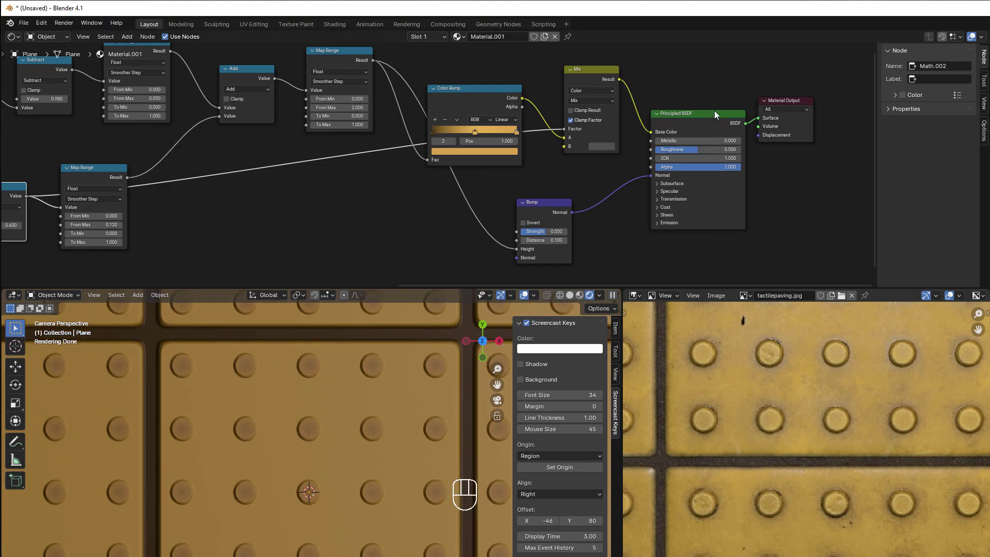
pyautogui.moveTo(717, 87); pyautogui.dragTo(786, 165)
pyautogui.moveTo(707, 126); pyautogui.dragTo(775, 137)
pyautogui.click(589, 72)
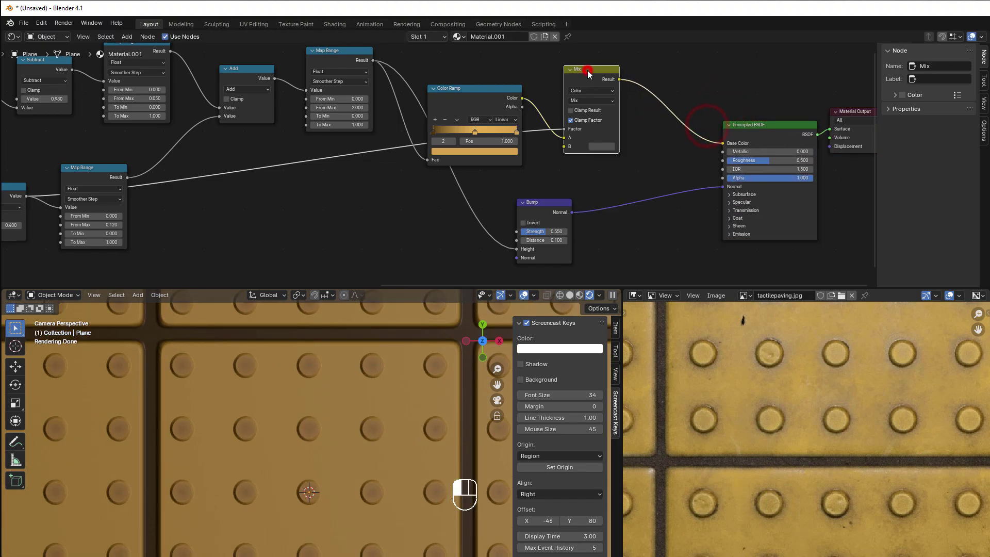
pyautogui.hotkey('shift', 'd')
pyautogui.click(676, 68)
pyautogui.scroll(3, 672, 114)
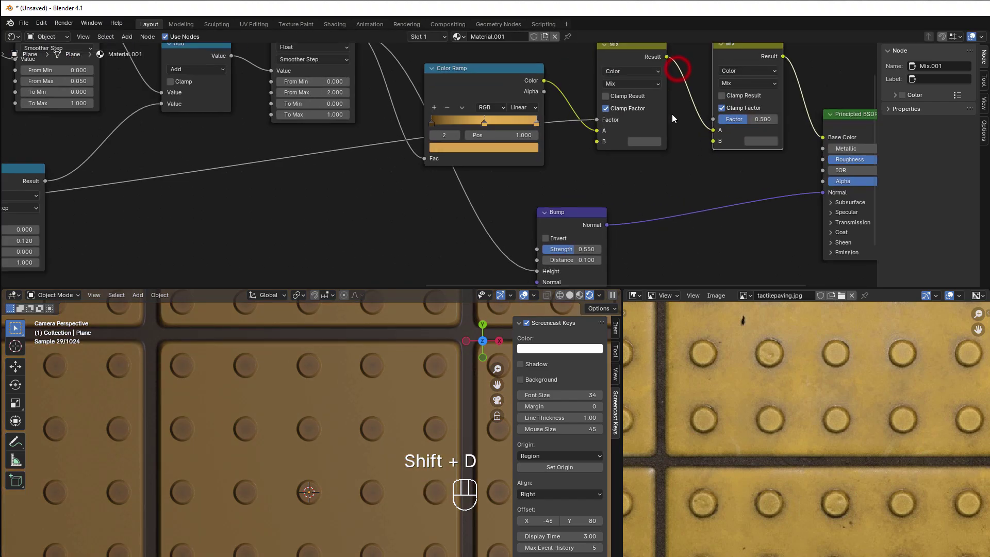
pyautogui.click(748, 83)
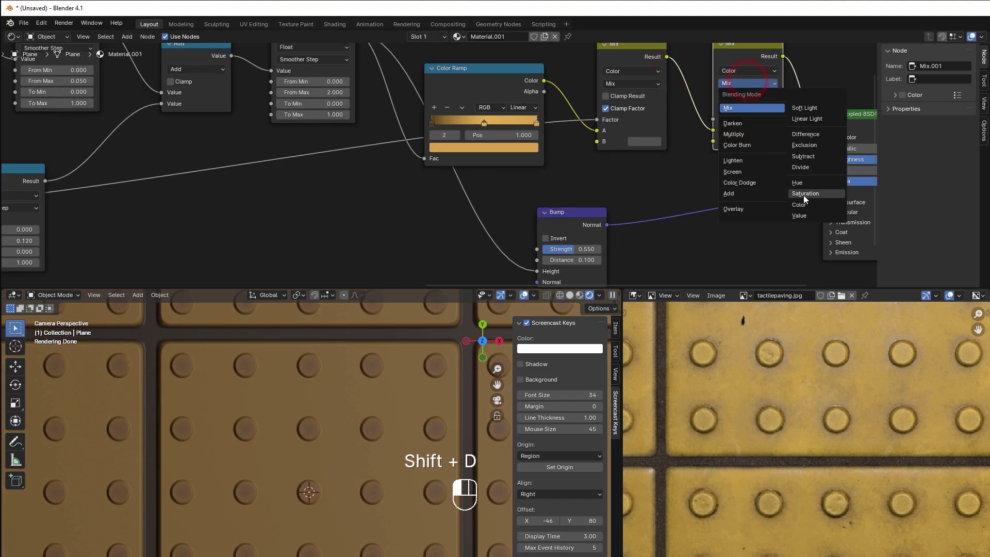
pyautogui.click(748, 205)
# Feed the stud branch's 0.400 Subtract output into a new Math Add node and connect its Value to the Overlay node's Factor.
pyautogui.scroll(-1, 717, 167)
pyautogui.moveTo(326, 222); pyautogui.dragTo(577, 197, button='middle')
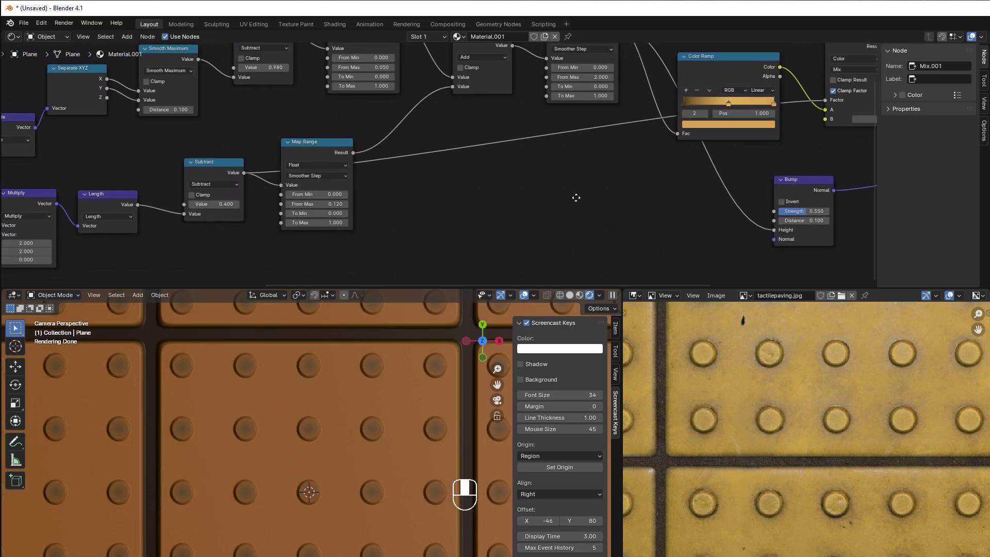
pyautogui.moveTo(243, 174); pyautogui.dragTo(574, 193)
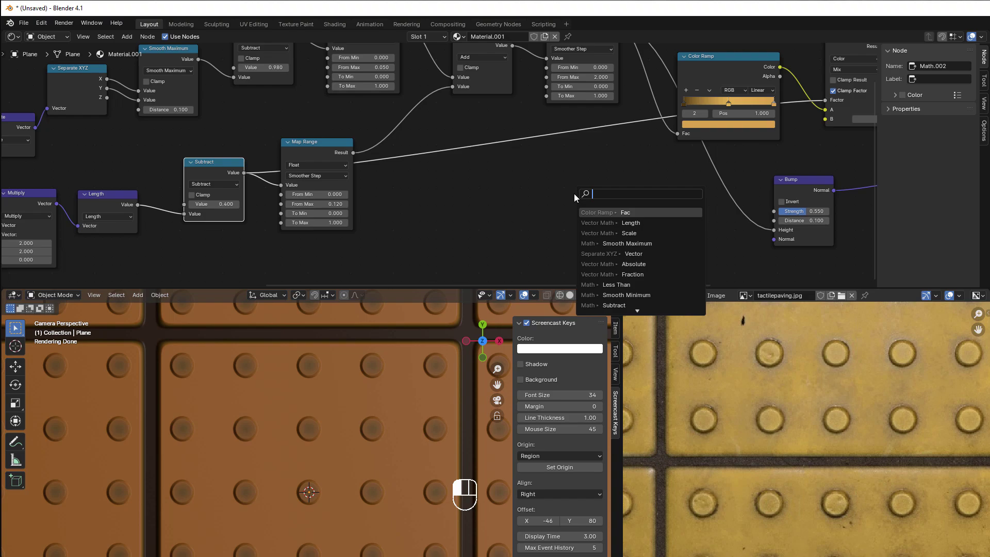
pyautogui.write('add')
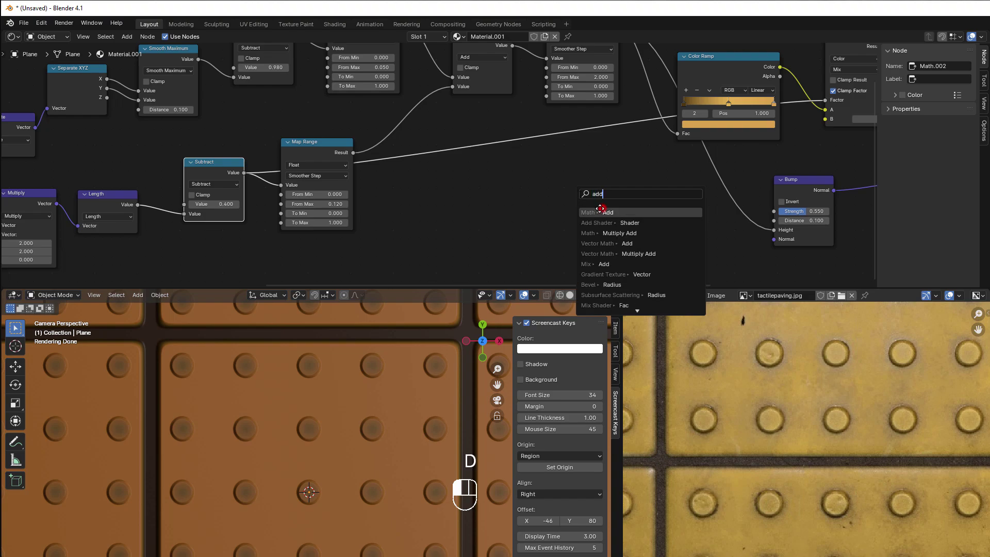
pyautogui.click(602, 209)
pyautogui.moveTo(643, 206); pyautogui.dragTo(440, 239, button='middle')
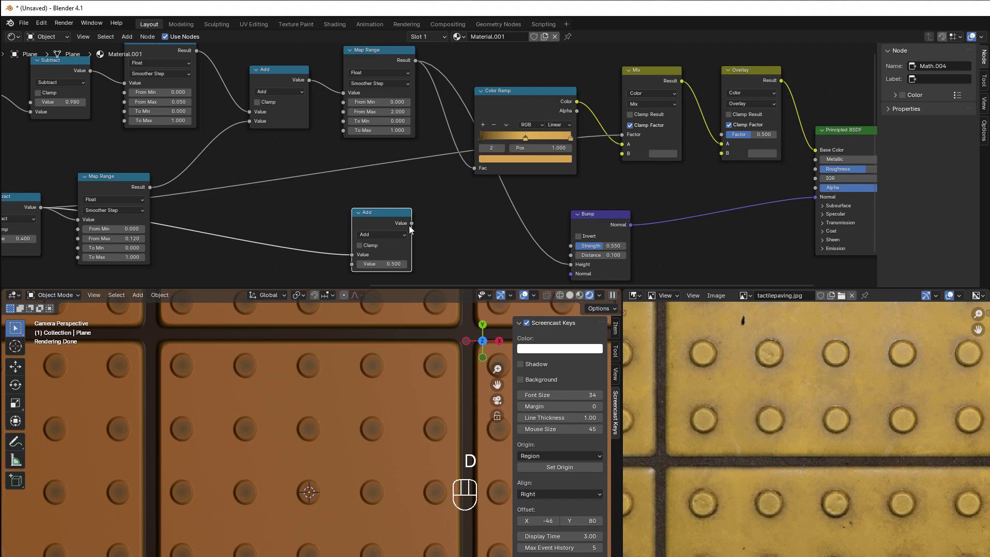
pyautogui.moveTo(412, 223); pyautogui.dragTo(730, 135)
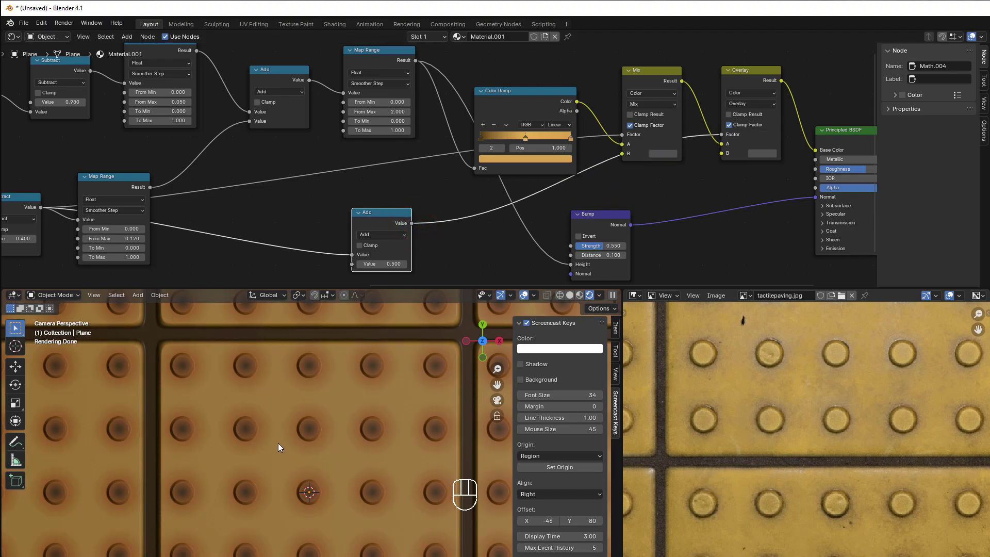
# Set the Overlay node's B color to a reddish brown with hue 0.049, saturation 0.547 and value 0.288.
pyautogui.click(761, 153)
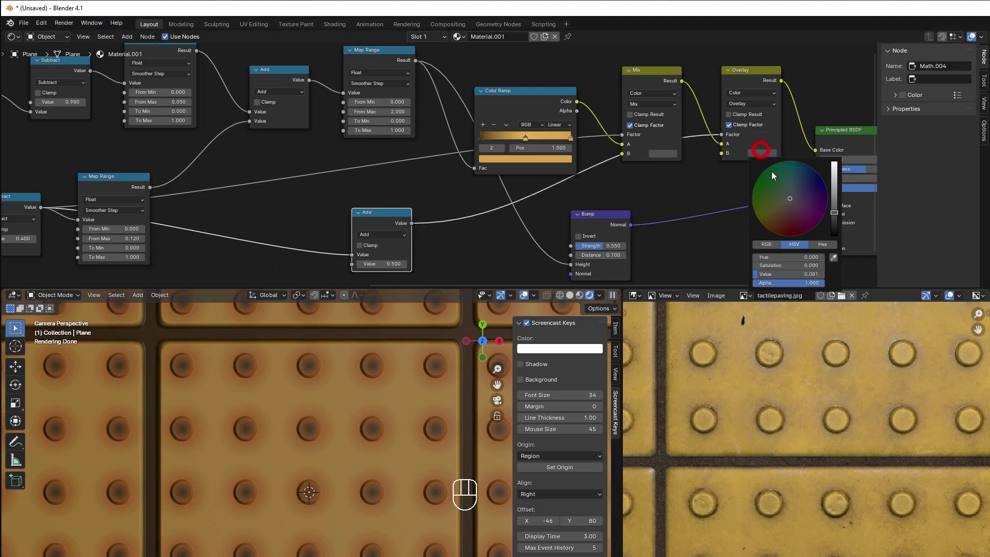
pyautogui.click(786, 199)
pyautogui.moveTo(786, 199); pyautogui.dragTo(773, 208)
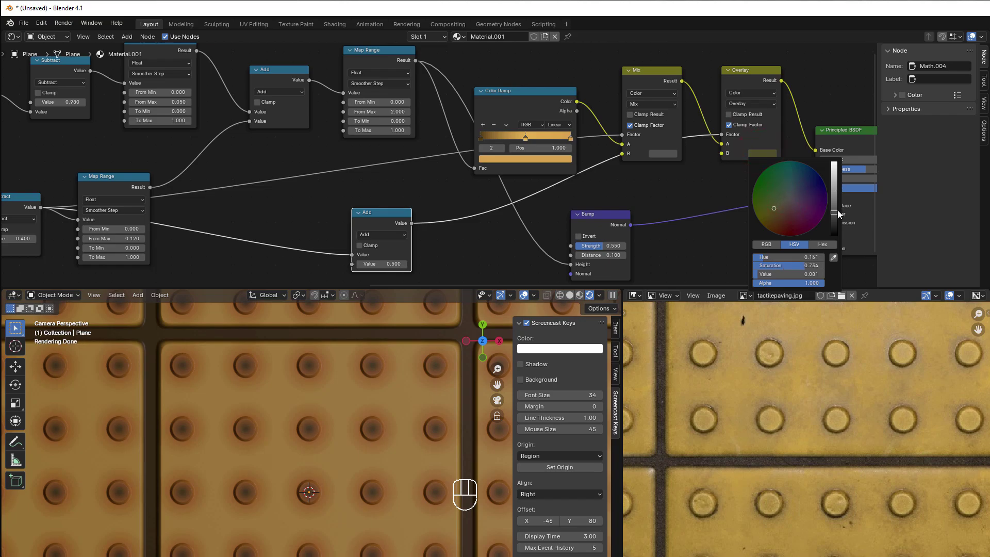
pyautogui.moveTo(838, 209)
pyautogui.mouseDown()
pyautogui.moveTo(835, 176)
pyautogui.moveTo(834, 194)
pyautogui.mouseUp()
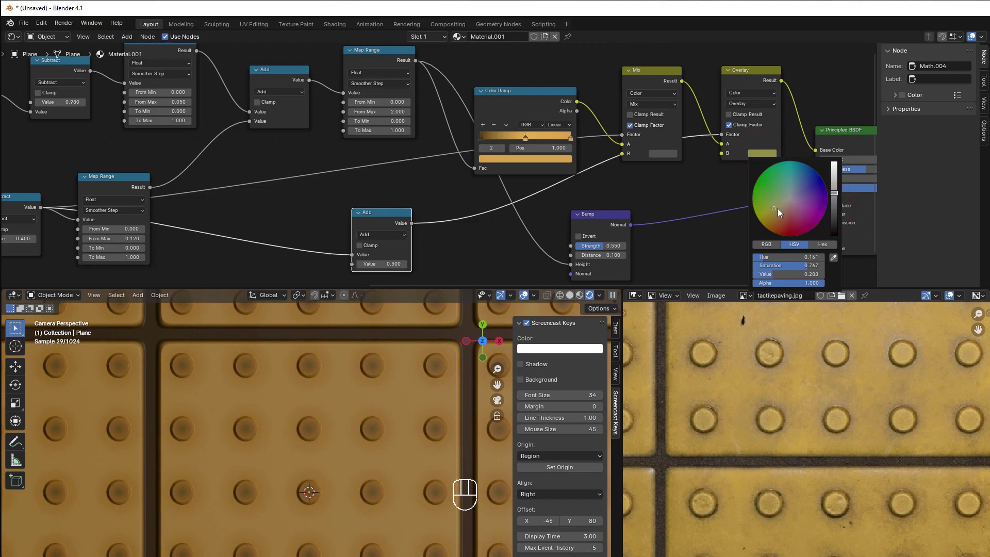
pyautogui.moveTo(775, 208); pyautogui.dragTo(778, 217)
pyautogui.moveTo(779, 211); pyautogui.dragTo(785, 209)
# Switch the Overlay node's blending mode to Darken and try brightness adjustments on the B colors of both Mix nodes.
pyautogui.click(744, 106)
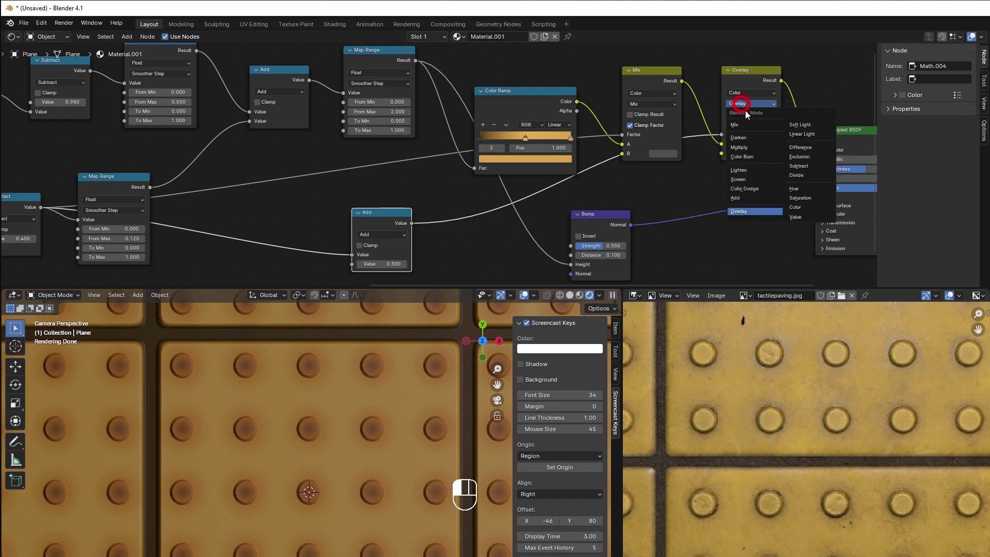
pyautogui.click(744, 139)
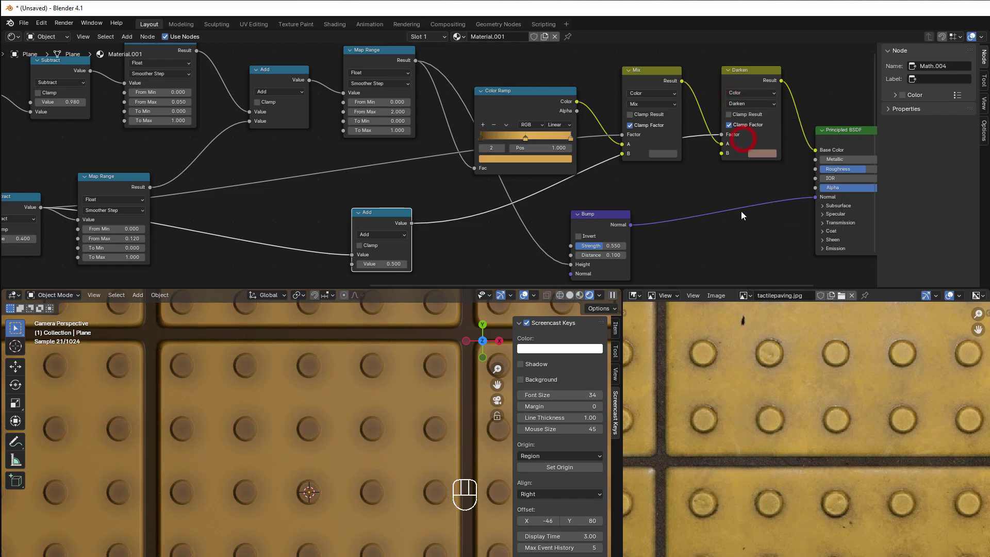
pyautogui.click(766, 153)
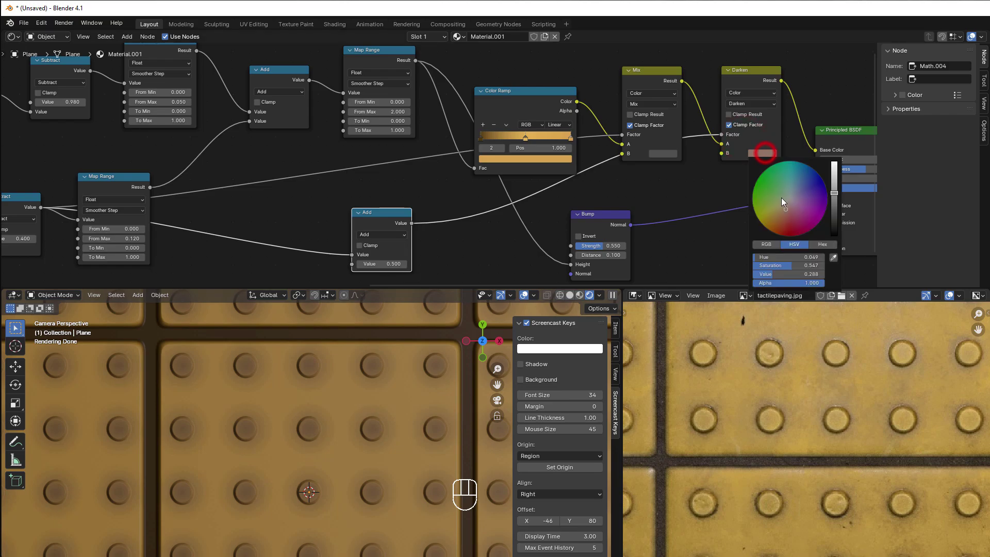
pyautogui.moveTo(836, 178); pyautogui.dragTo(834, 194)
pyautogui.click(710, 187)
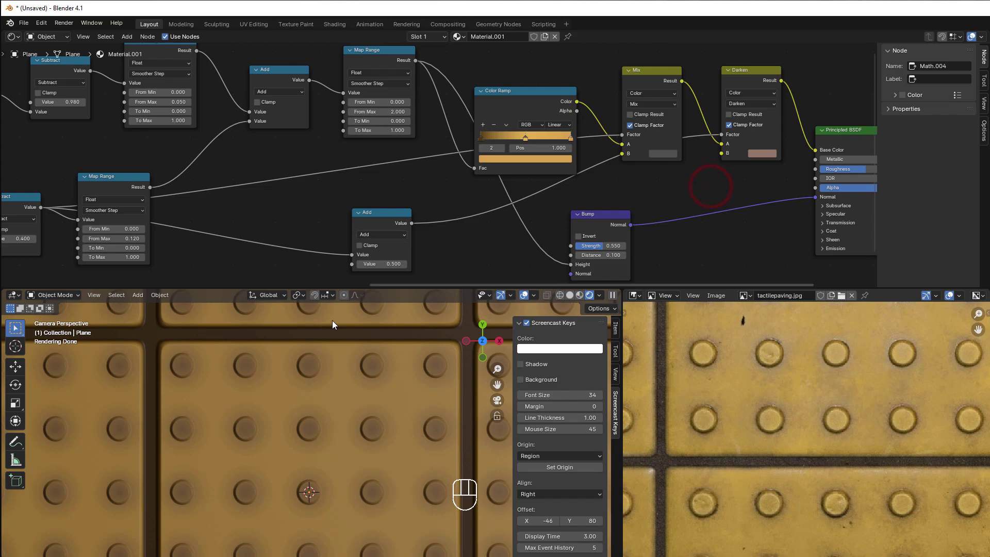
pyautogui.click(660, 153)
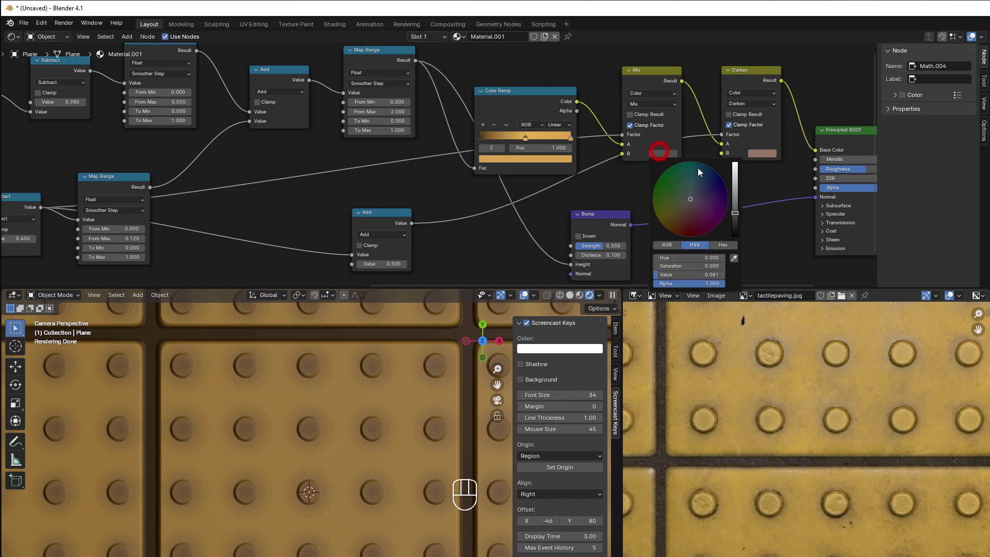
pyautogui.moveTo(737, 214)
pyautogui.mouseDown()
pyautogui.moveTo(735, 166)
pyautogui.moveTo(734, 213)
pyautogui.mouseUp()
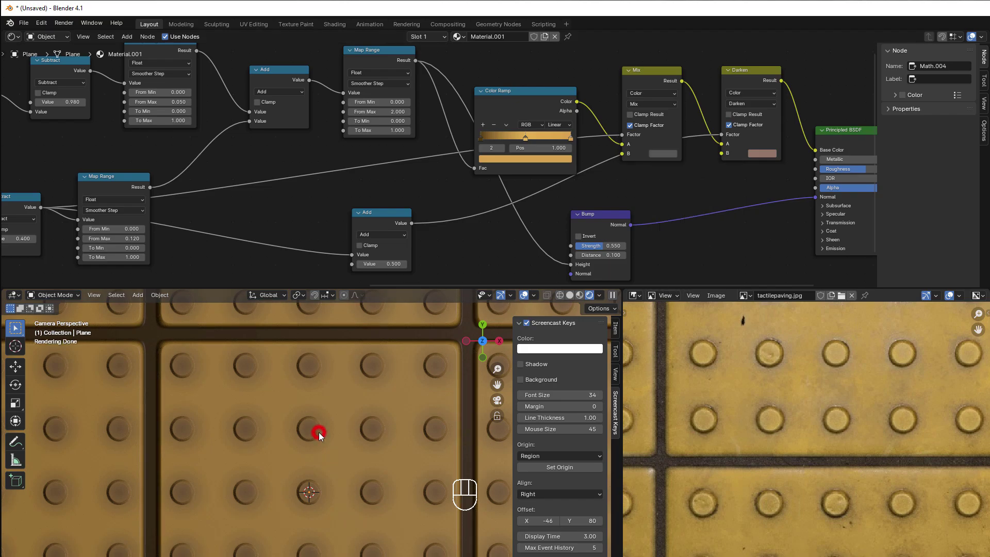
# Compare the full tile render with the reference image and change the Color Ramp's last stop to a pale yellow.
pyautogui.scroll(-3, 319, 432)
pyautogui.scroll(-6, 358, 426)
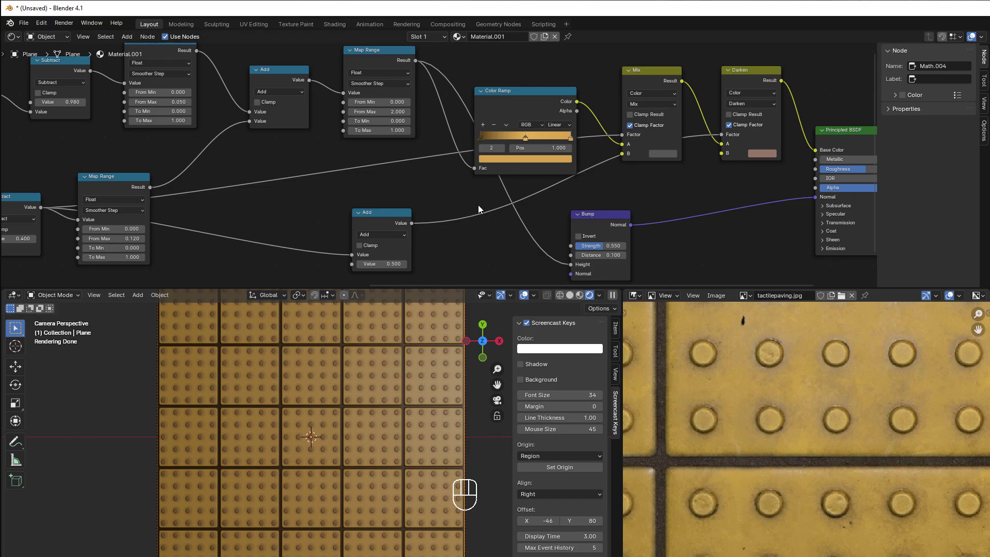
pyautogui.scroll(-2, 478, 206)
pyautogui.scroll(-2, 778, 409)
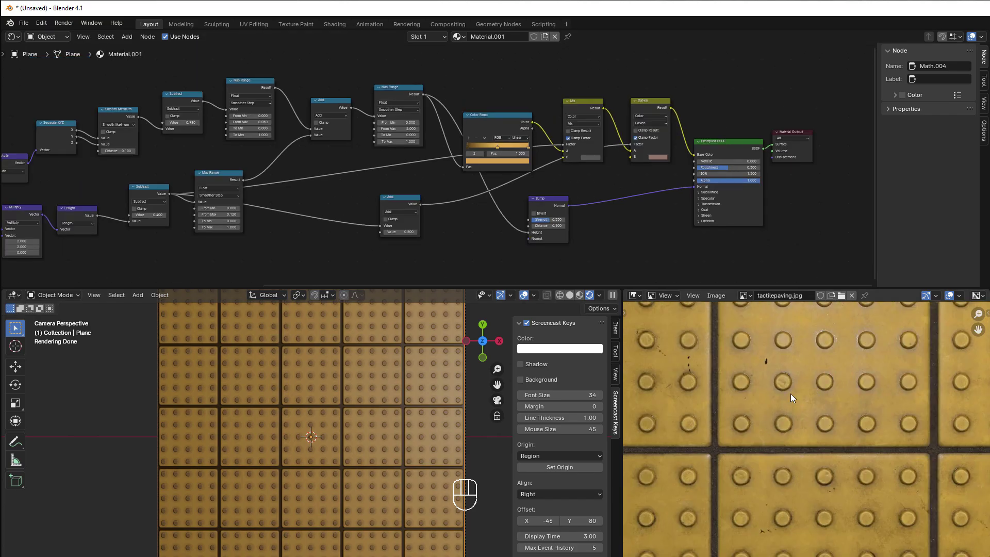
pyautogui.scroll(2, 809, 426)
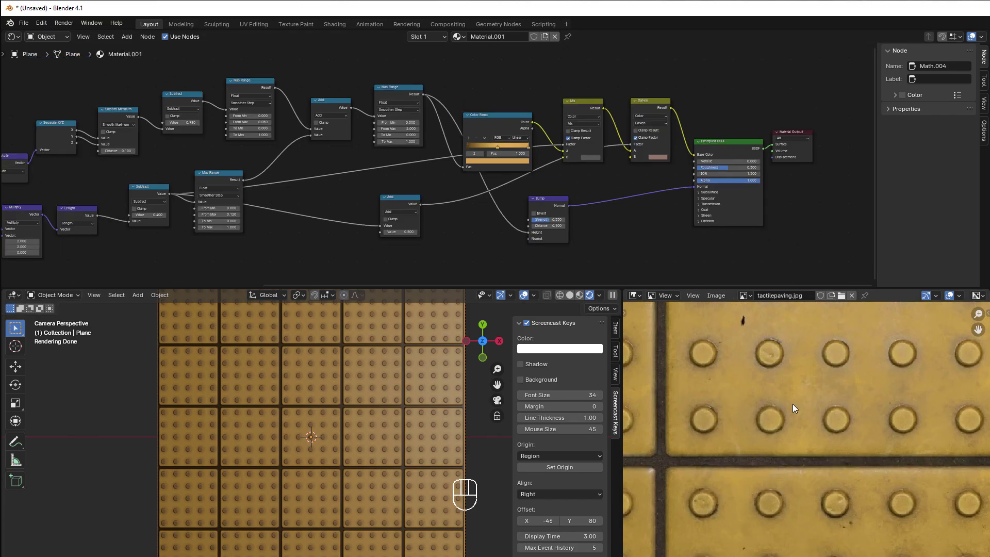
pyautogui.scroll(1, 430, 436)
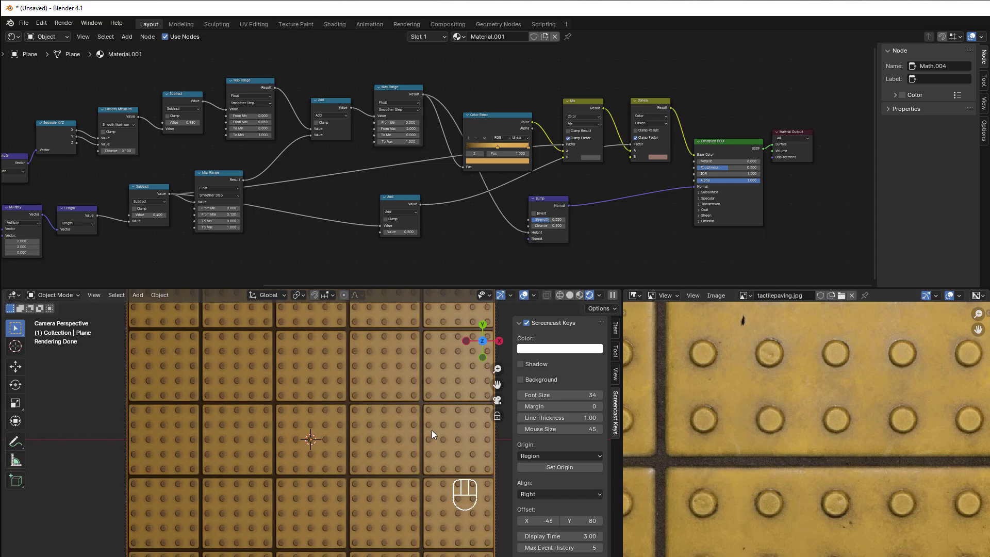
pyautogui.scroll(1, 479, 230)
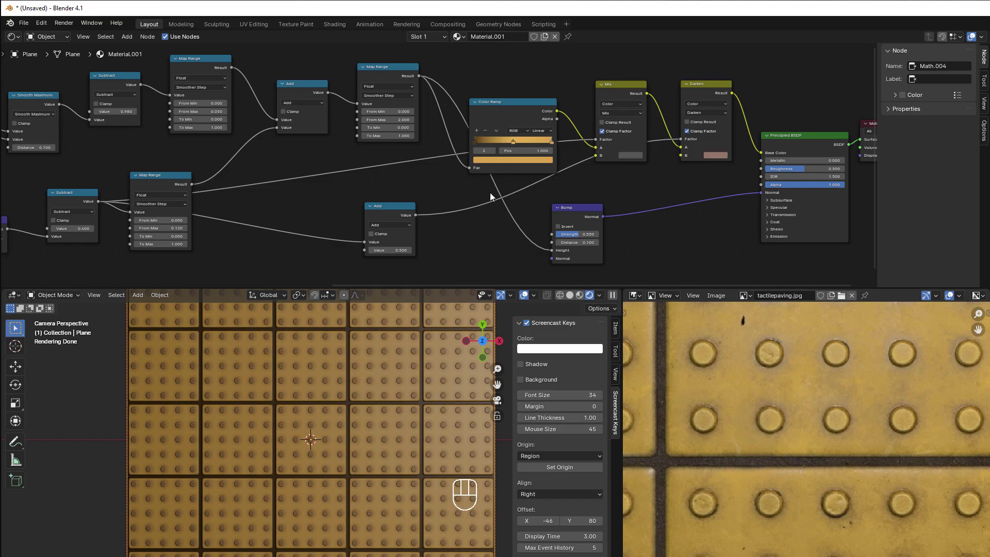
pyautogui.scroll(1, 490, 193)
pyautogui.click(539, 157)
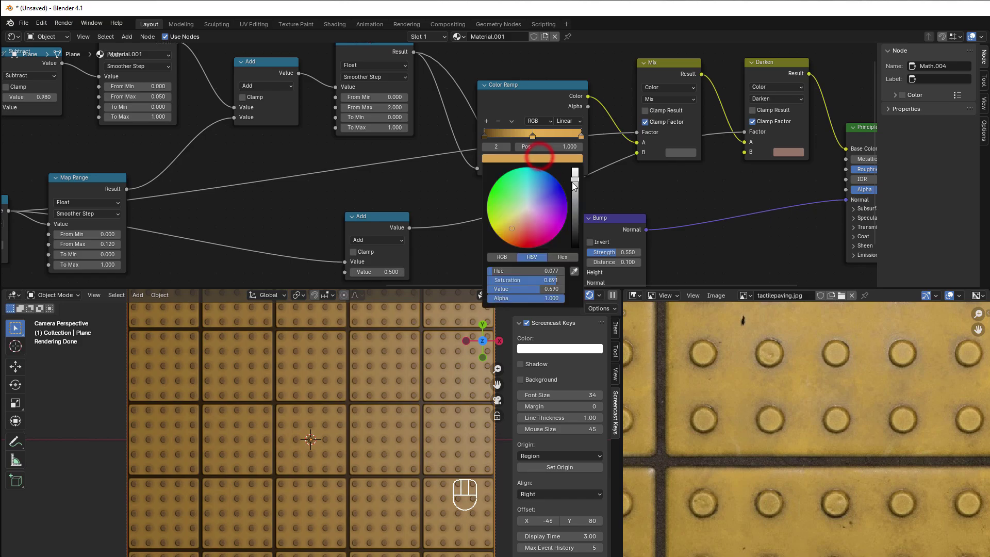
pyautogui.click(519, 214)
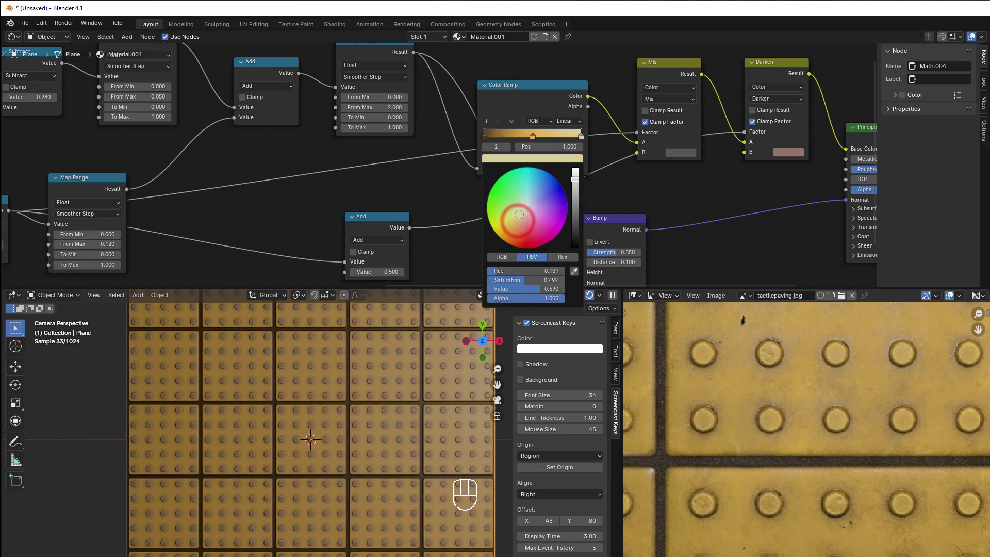
pyautogui.click(640, 201)
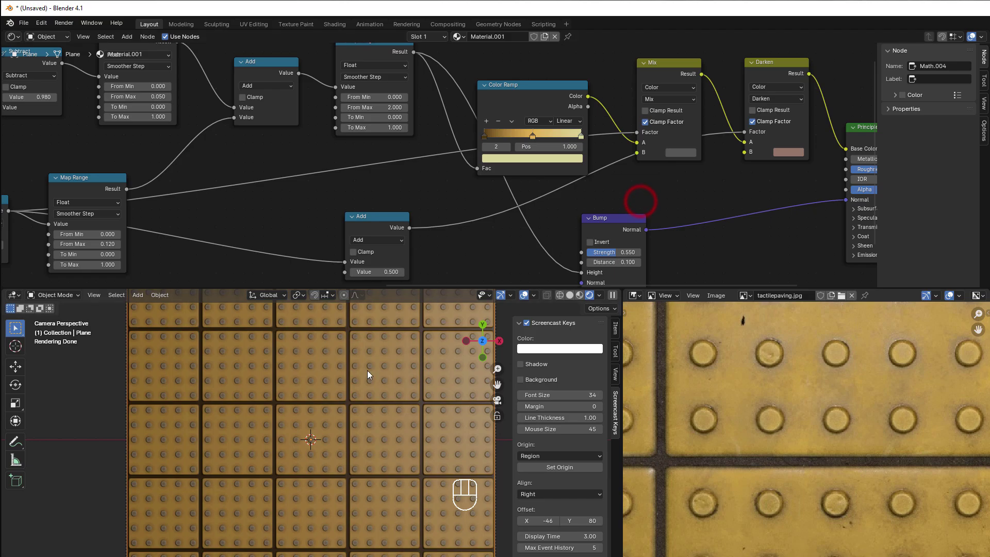
# Check the recolored tiles across the whole plane and trace the node tree back to the Texture Coordinate node.
pyautogui.scroll(-1, 367, 371)
pyautogui.scroll(-2, 397, 193)
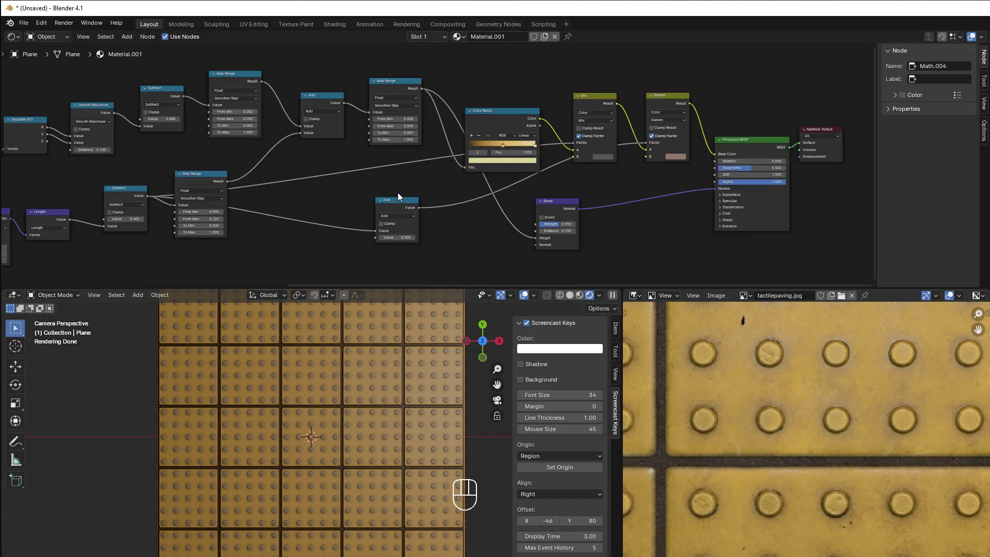
pyautogui.scroll(-1, 397, 193)
pyautogui.moveTo(398, 198); pyautogui.dragTo(658, 173, button='middle')
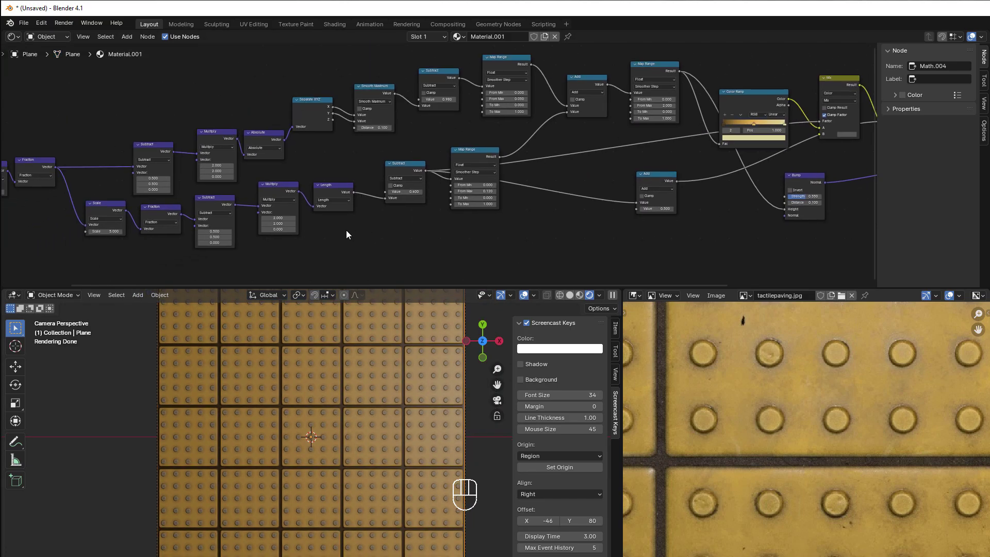
pyautogui.moveTo(347, 235); pyautogui.dragTo(560, 217, button='middle')
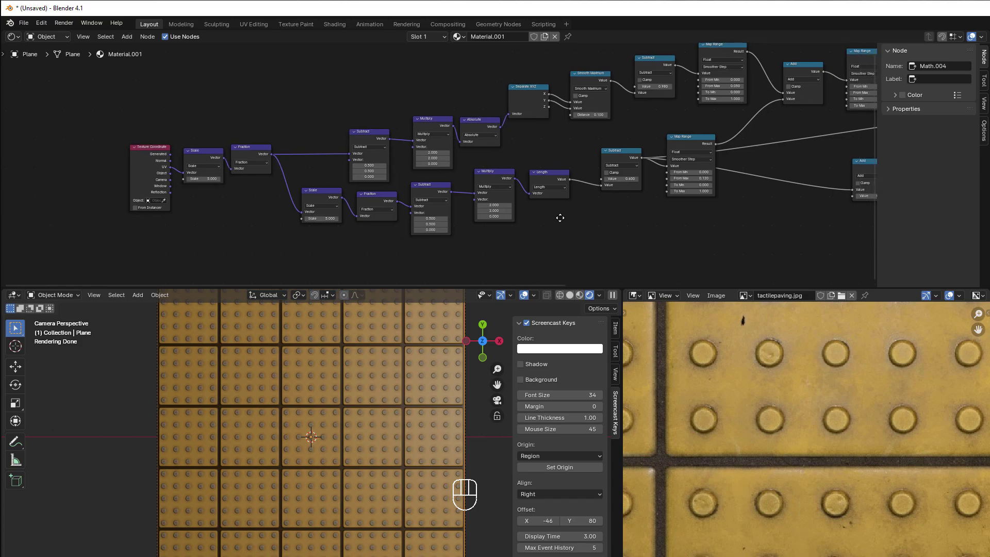